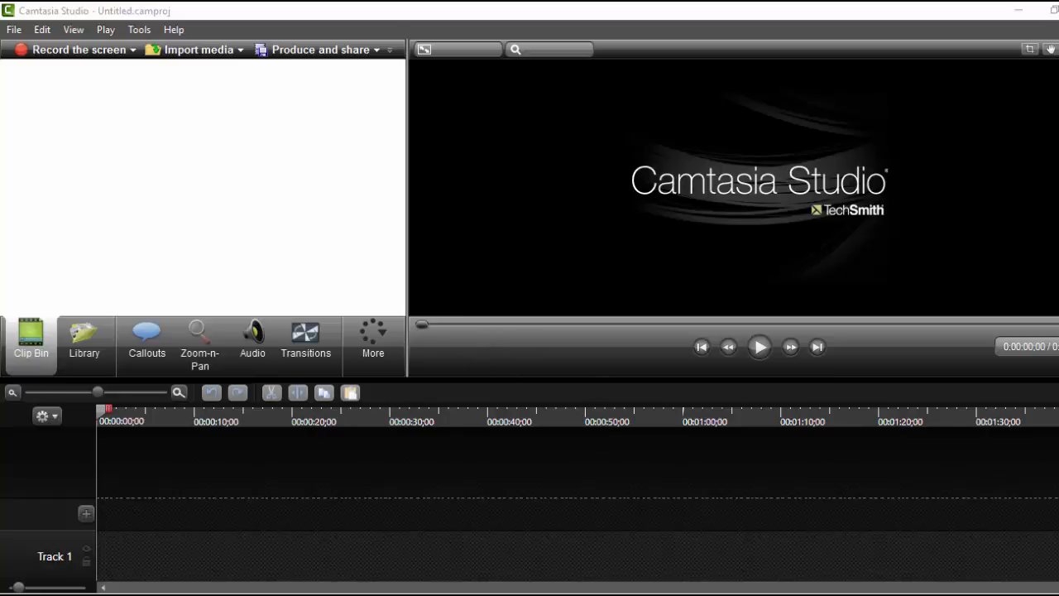
- Move the Camtasia Recorder window around the Pokémon Showdown page to present its recording controls
mouse_move(379, 594)
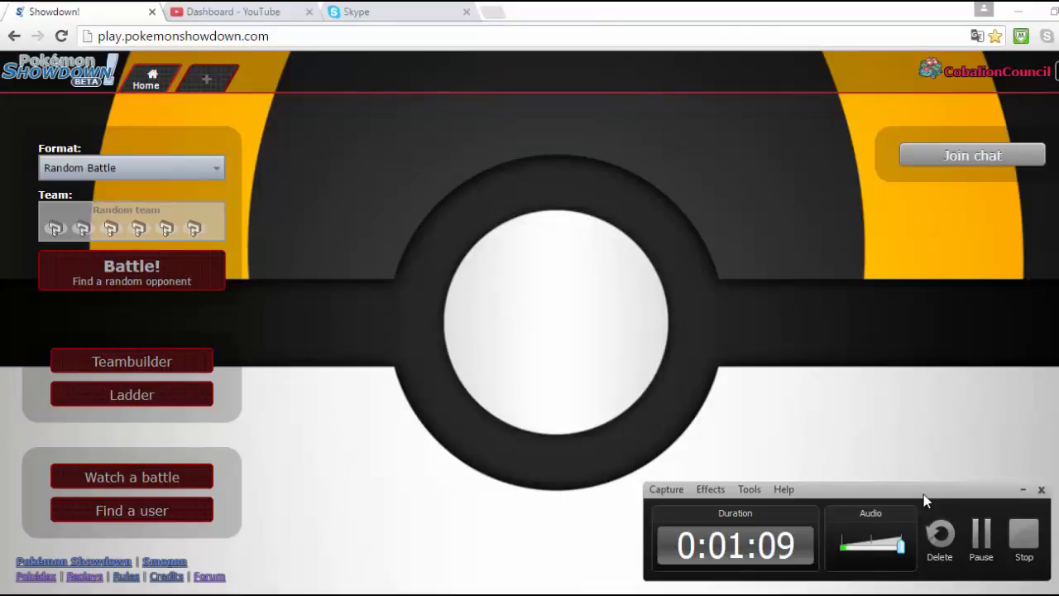
left_click_drag(921, 499, 728, 233)
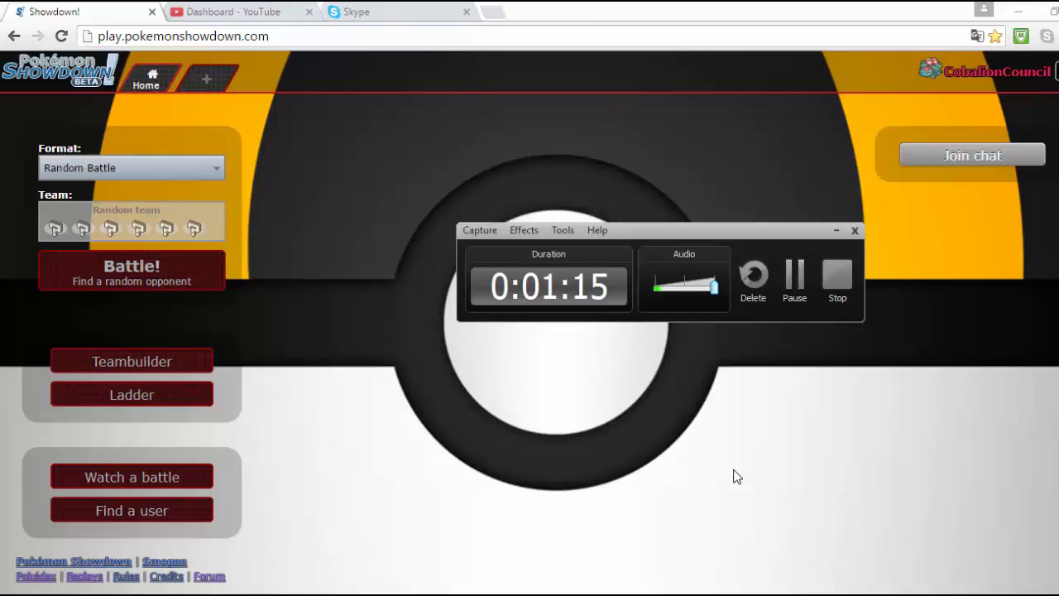
key("F10")
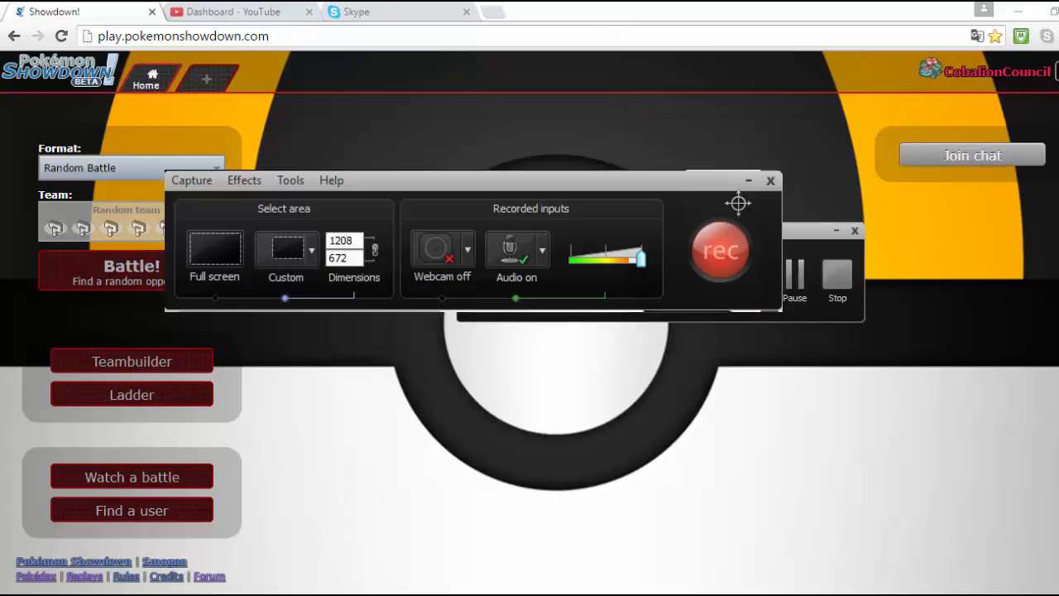
left_click_drag(819, 231, 807, 431)
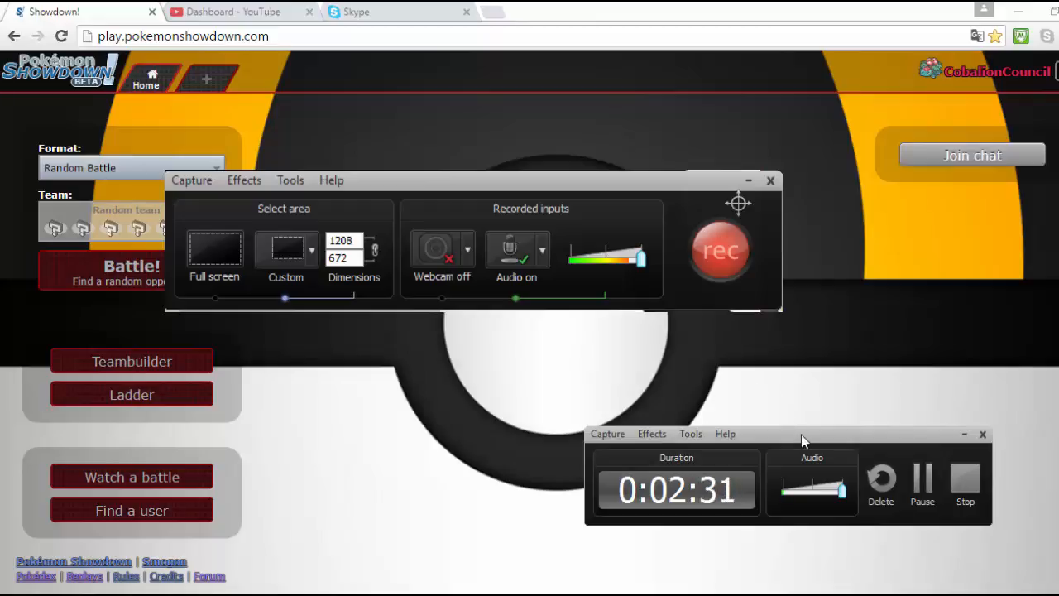
left_click_drag(801, 439, 858, 504)
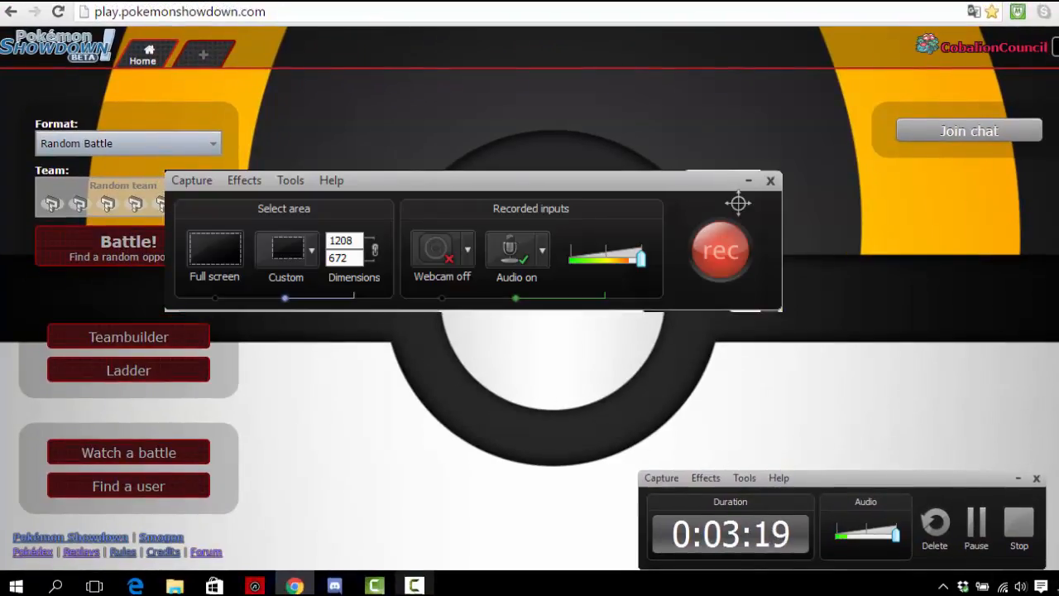
- Switch to the Camtasia Studio editor and minimise the recorder window so the timeline is unobstructed
mouse_move(389, 586)
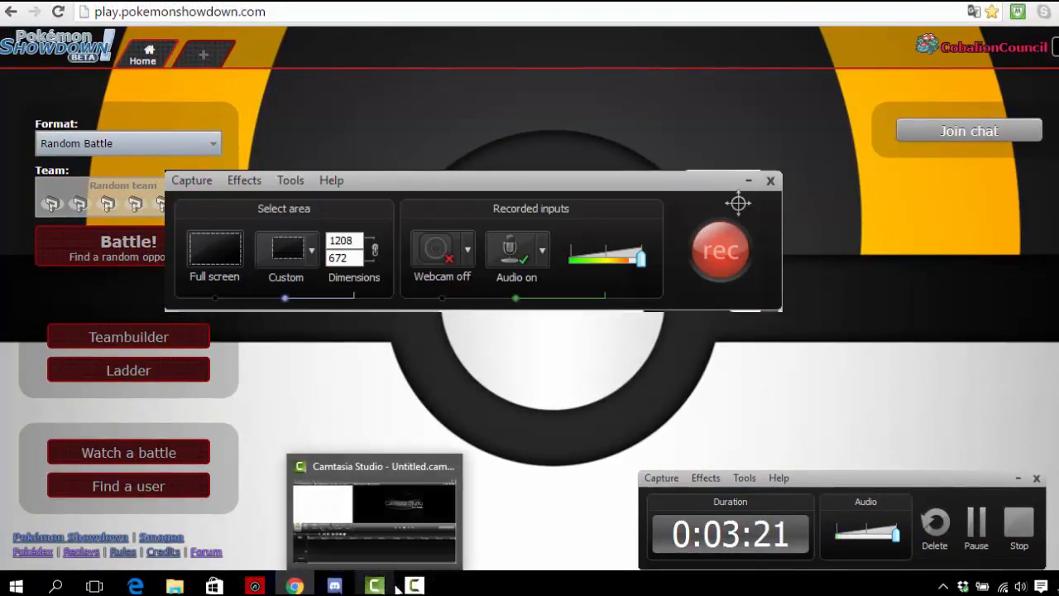
left_click(418, 588)
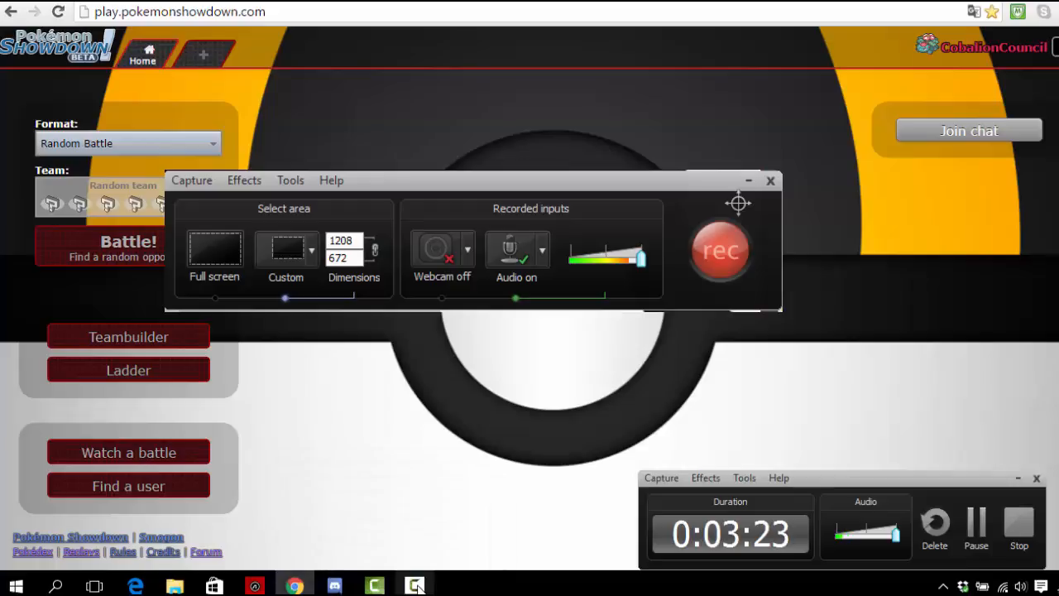
left_click(1019, 478)
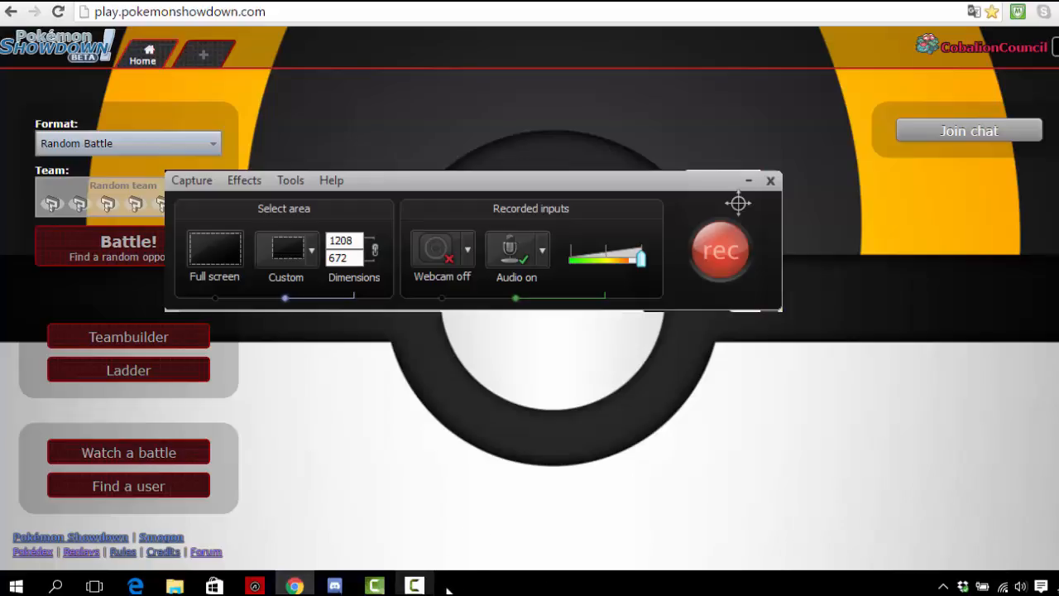
left_click(418, 587)
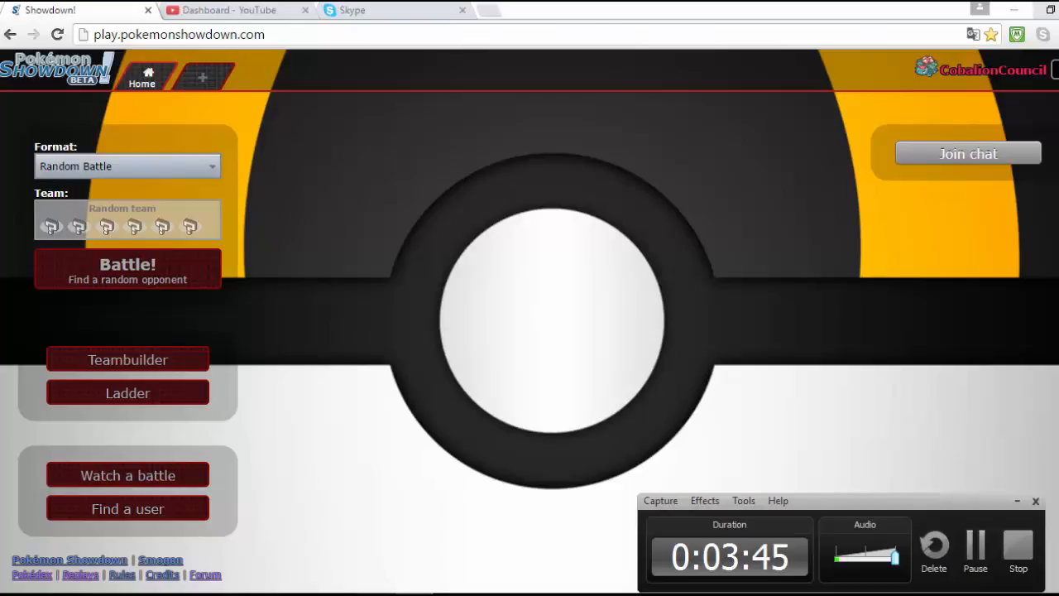
left_click(389, 593)
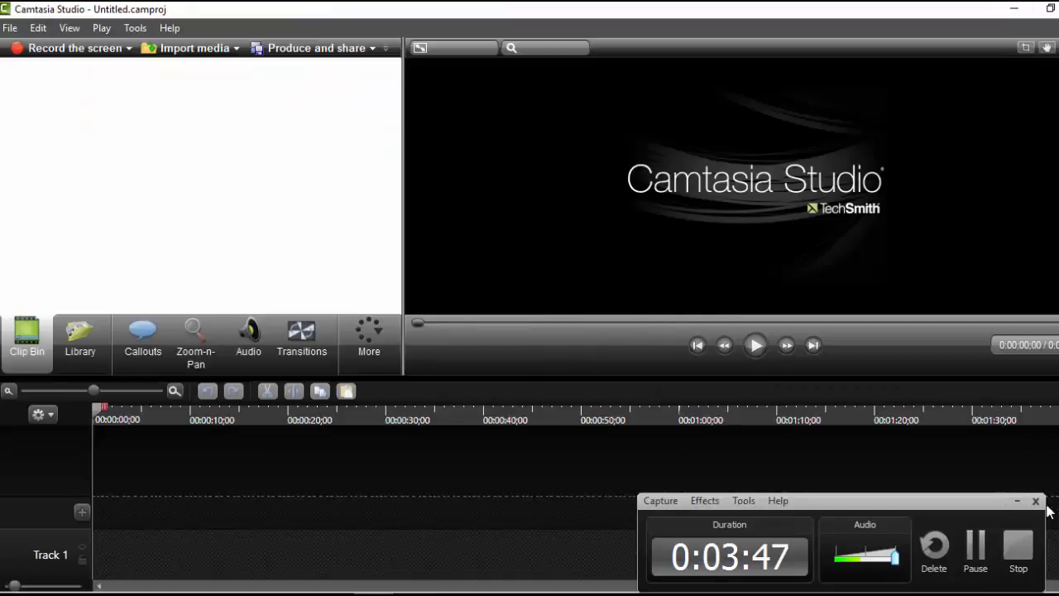
left_click(1016, 502)
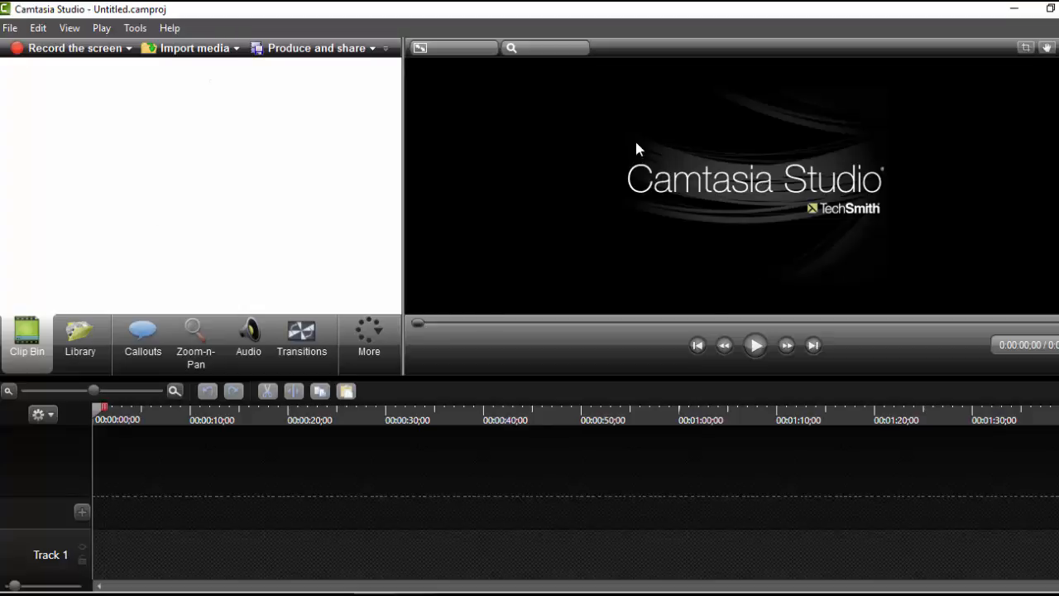
- Start a media import and browse to the Video's folder inside Documenten > Youtube
left_click(182, 57)
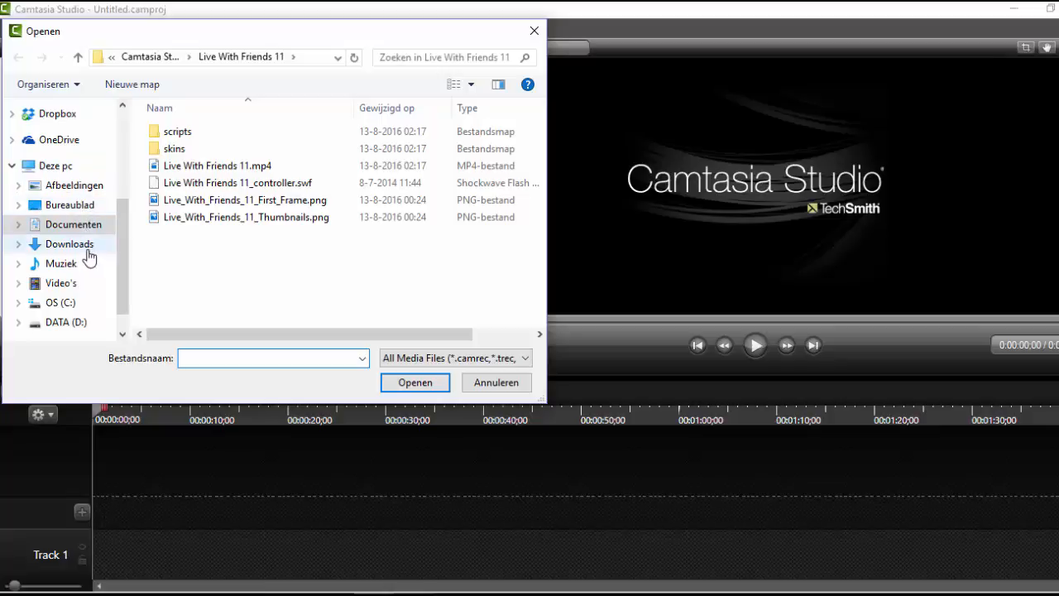
left_click(73, 286)
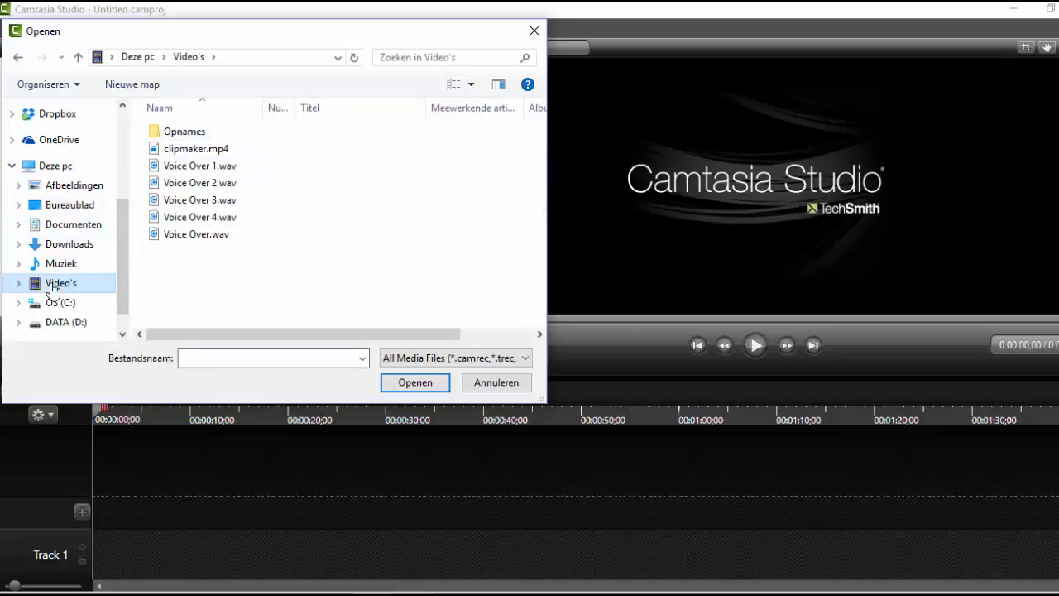
left_click(80, 227)
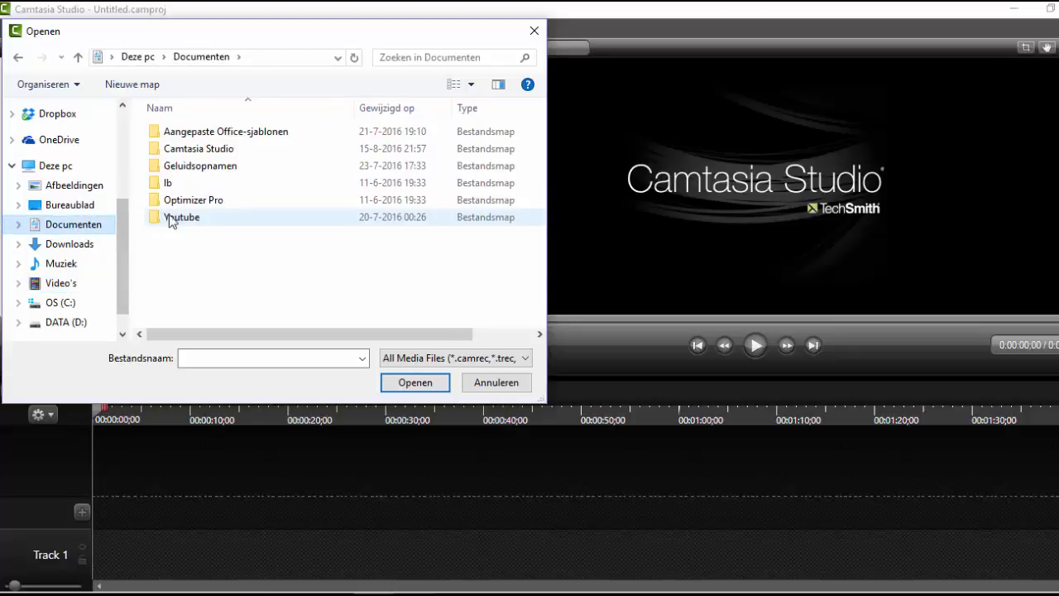
double_click(175, 217)
double_click(190, 167)
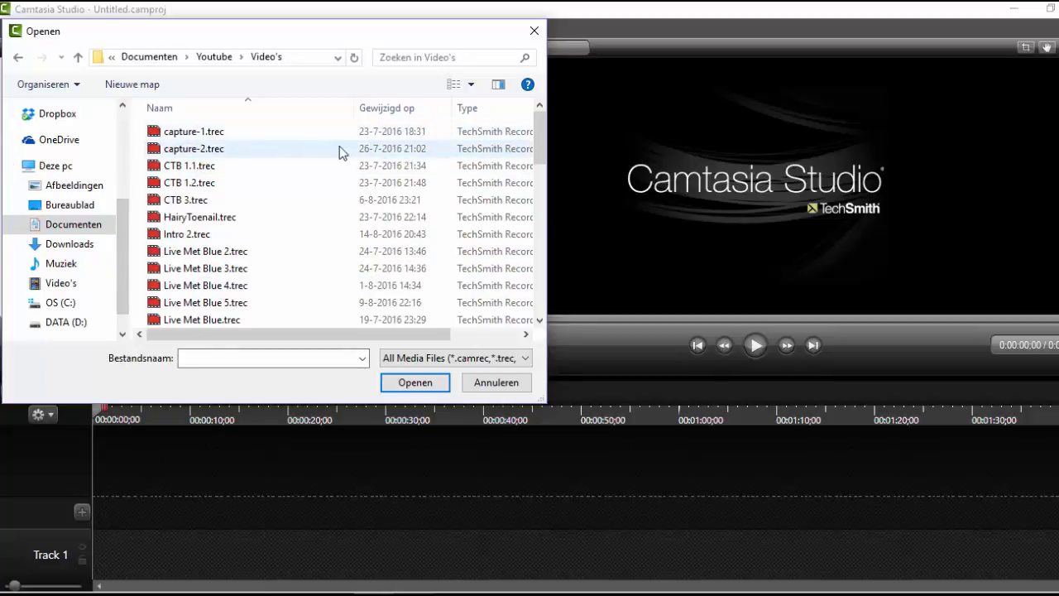
- Look through the Live 1 Met Blue folder under Documenten > Camtasia Studio and the Downloads folder for media
left_click(90, 228)
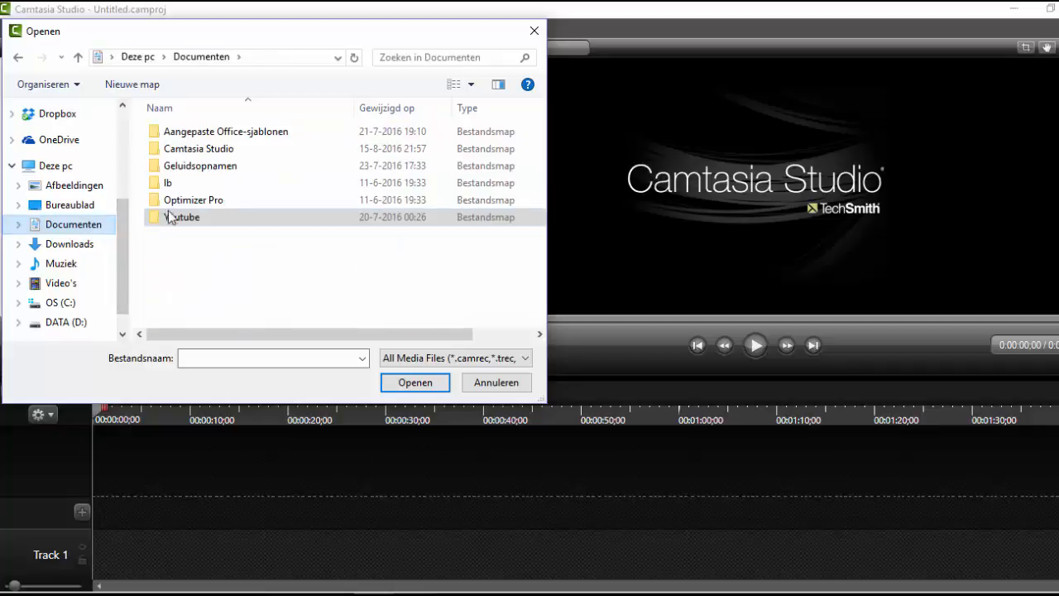
double_click(236, 152)
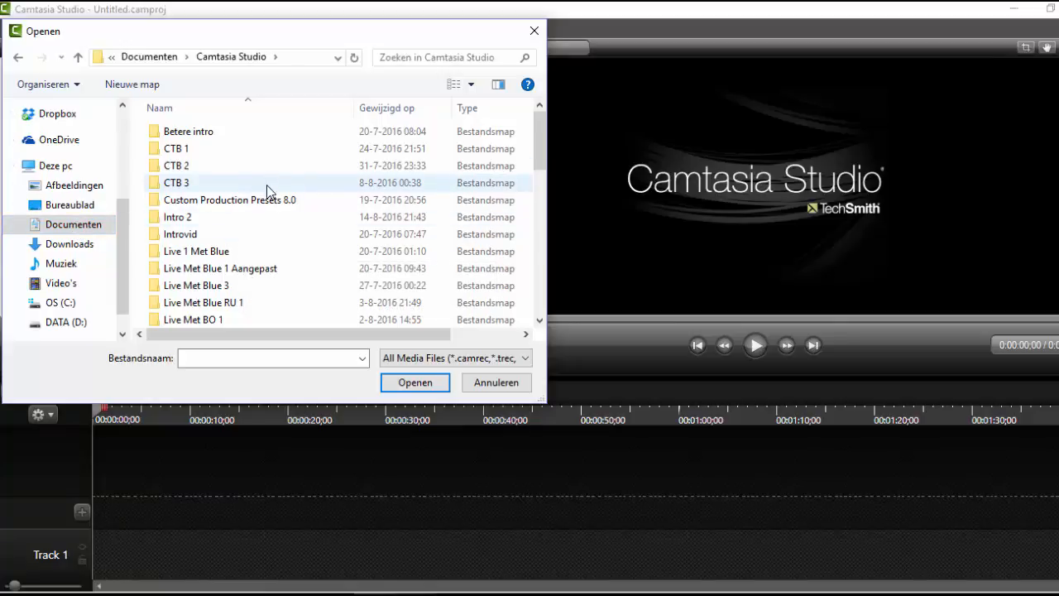
double_click(258, 253)
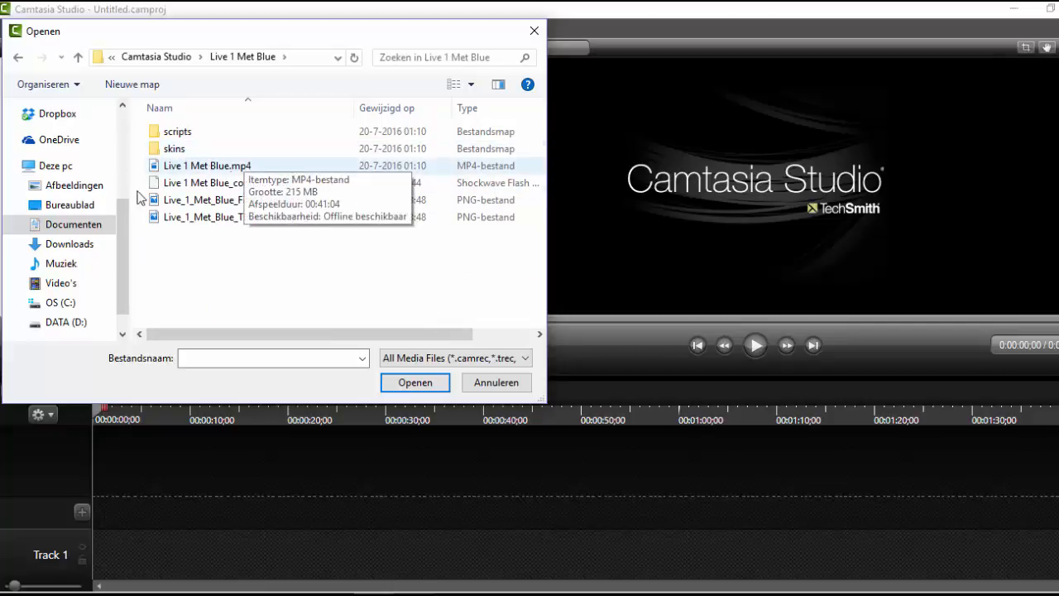
left_click(72, 244)
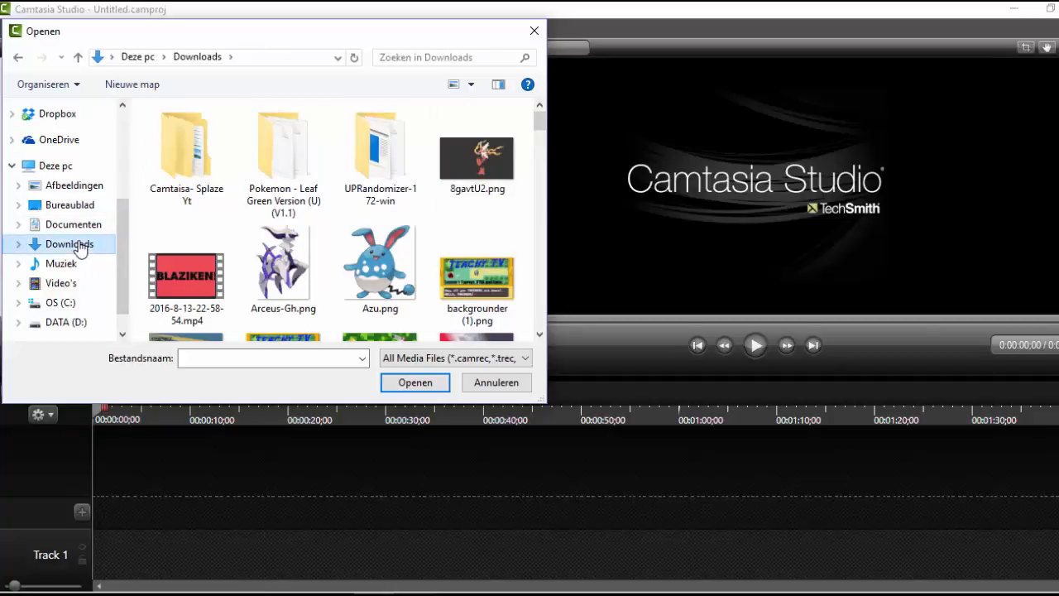
- Import TT12.trec from Documenten > Youtube > Video's and place it on Track 1 a few seconds after the start
left_click(73, 226)
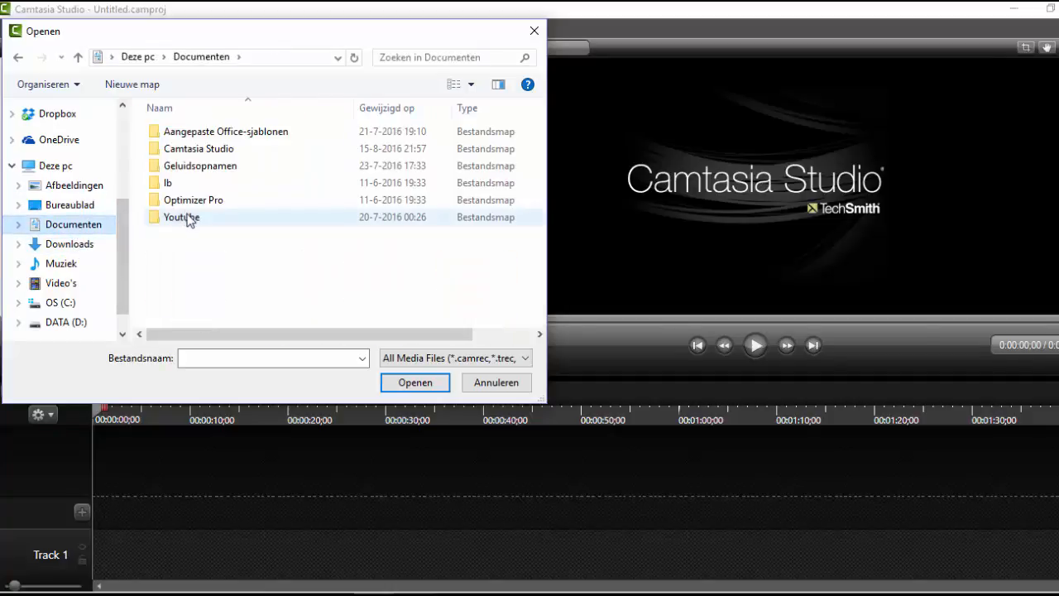
double_click(188, 218)
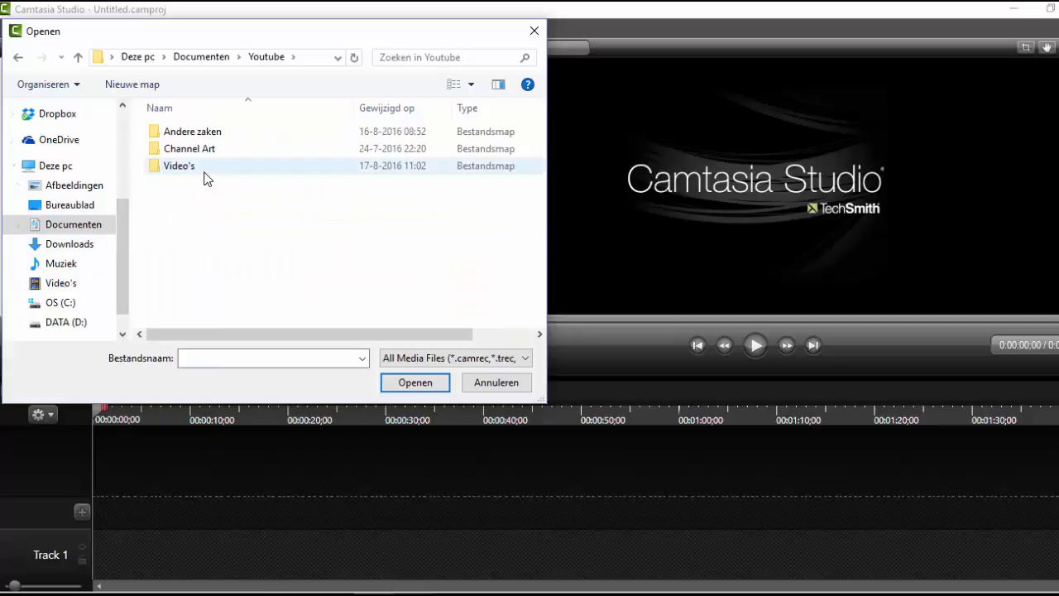
double_click(205, 168)
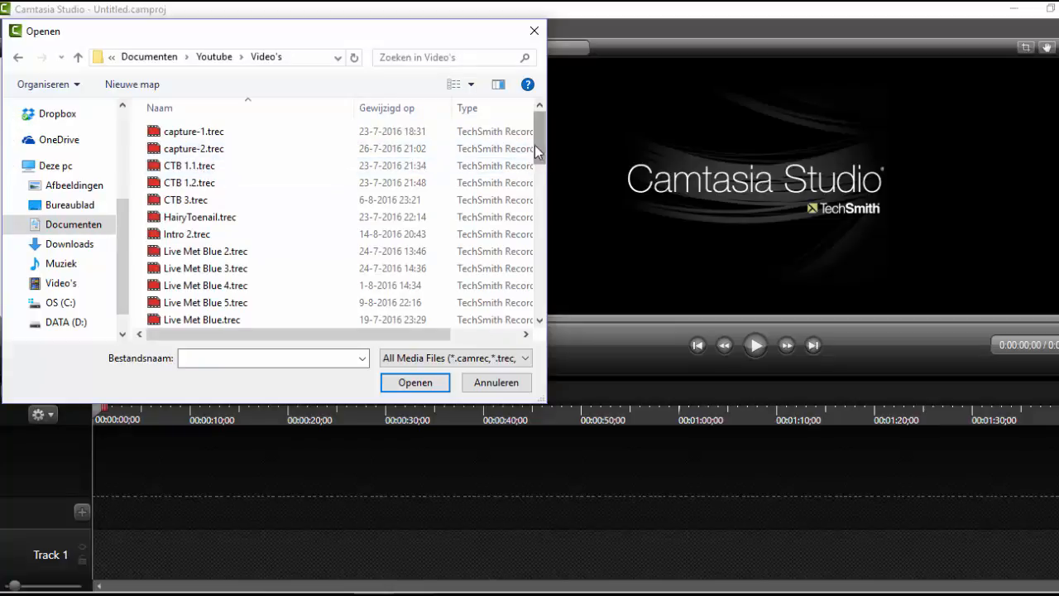
left_click_drag(542, 149, 541, 276)
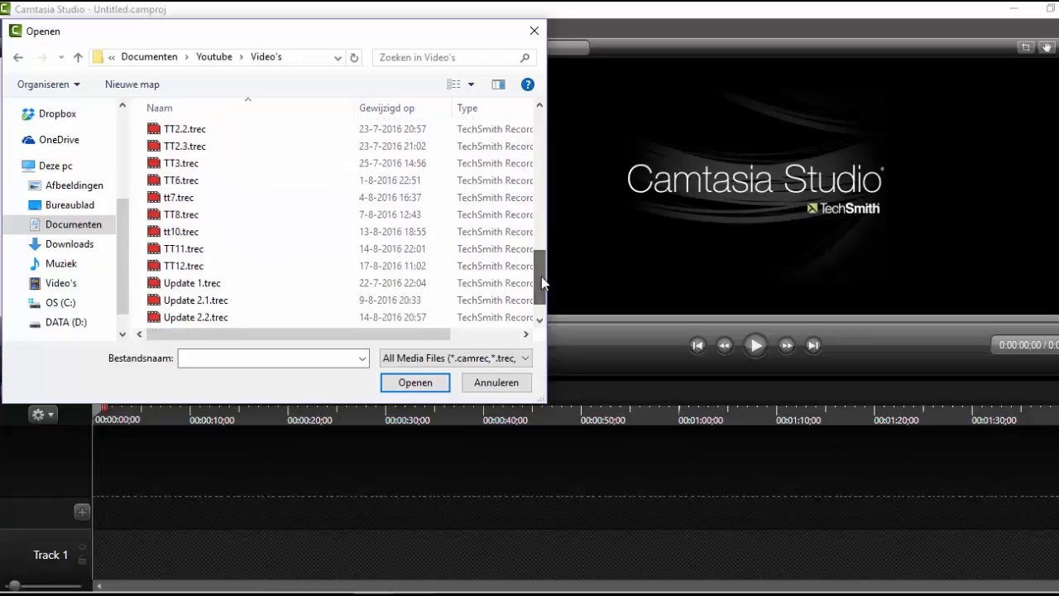
double_click(174, 267)
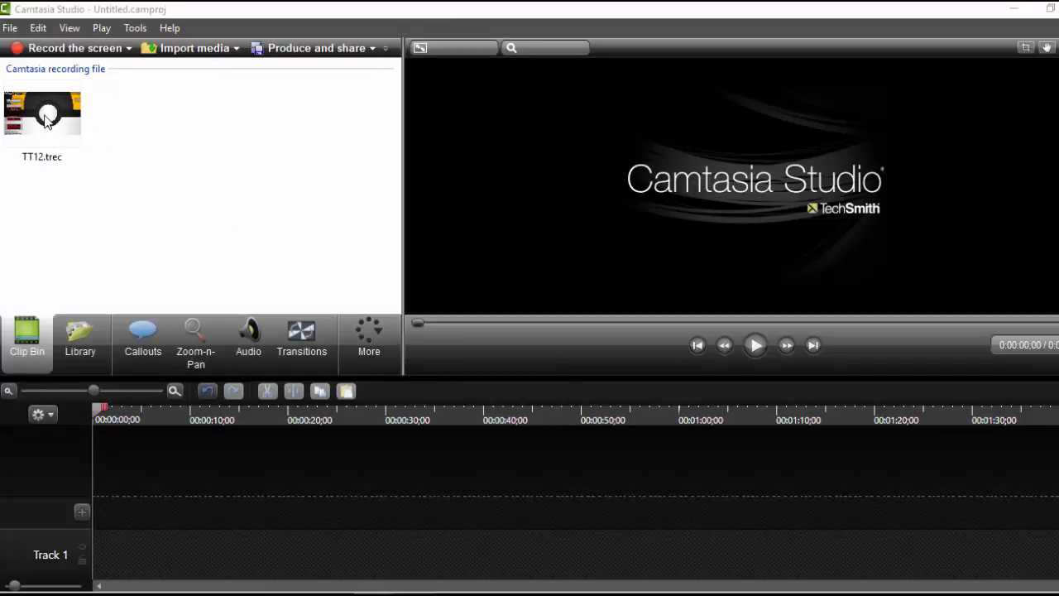
left_click_drag(33, 124, 198, 551)
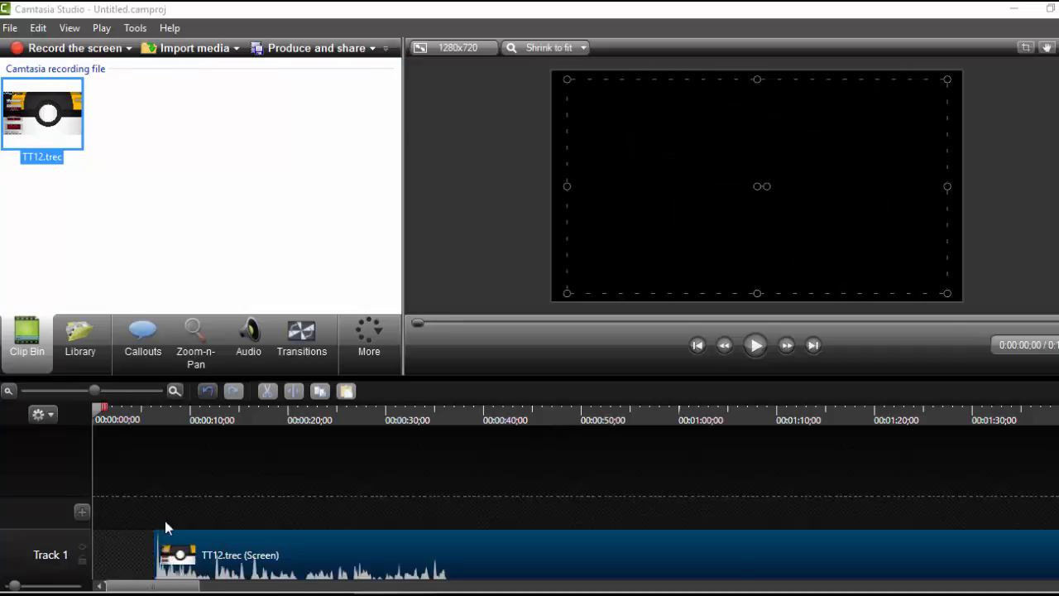
left_click_drag(359, 547, 236, 553)
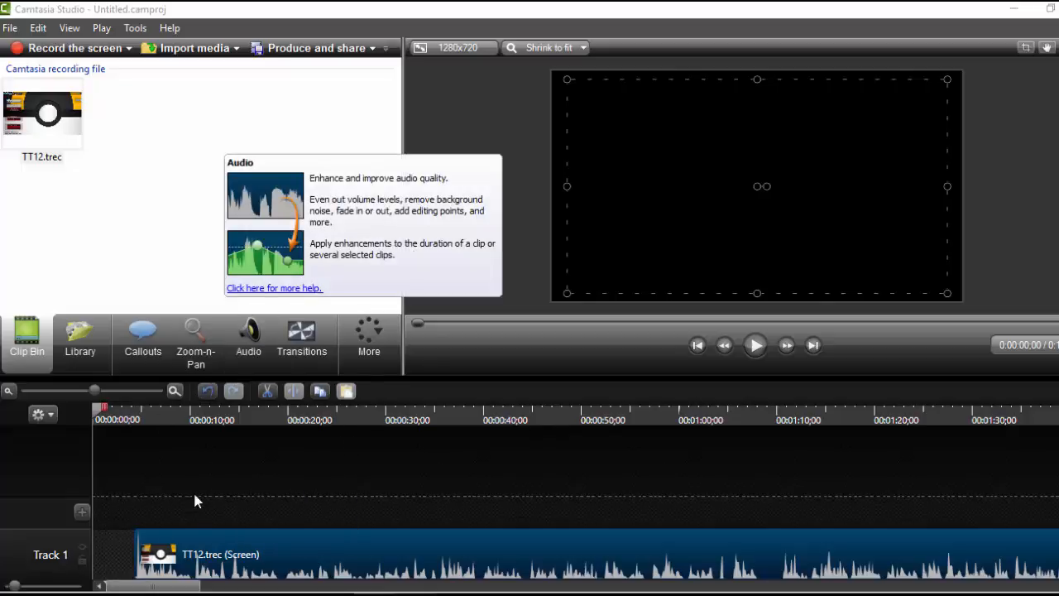
- Import clipmaker.mp4 from the Video's folder and place it at the start of Track 1, with TT12.trec directly behind it
left_click(199, 47)
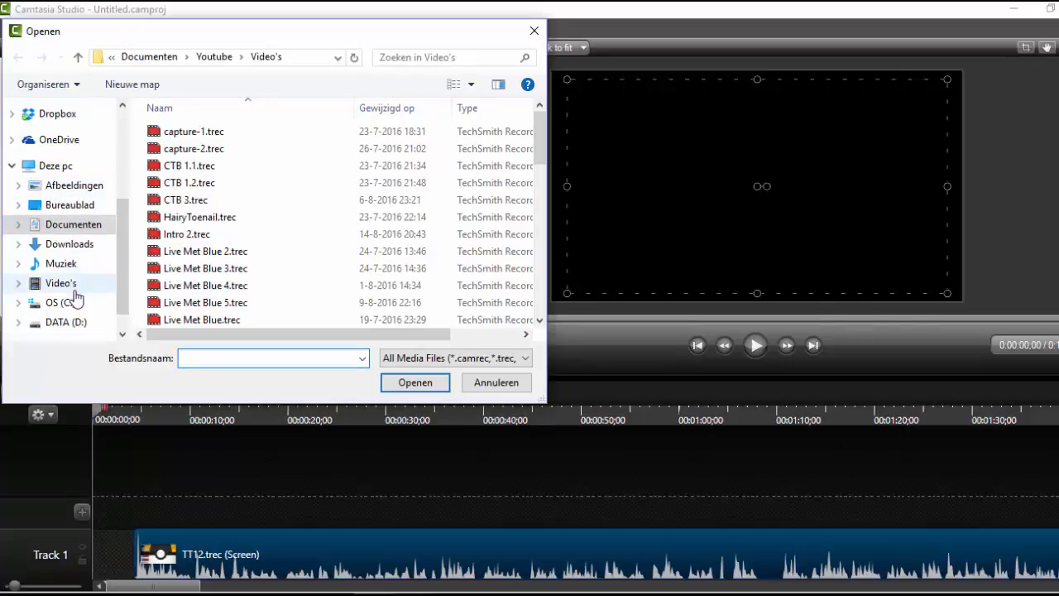
left_click(74, 286)
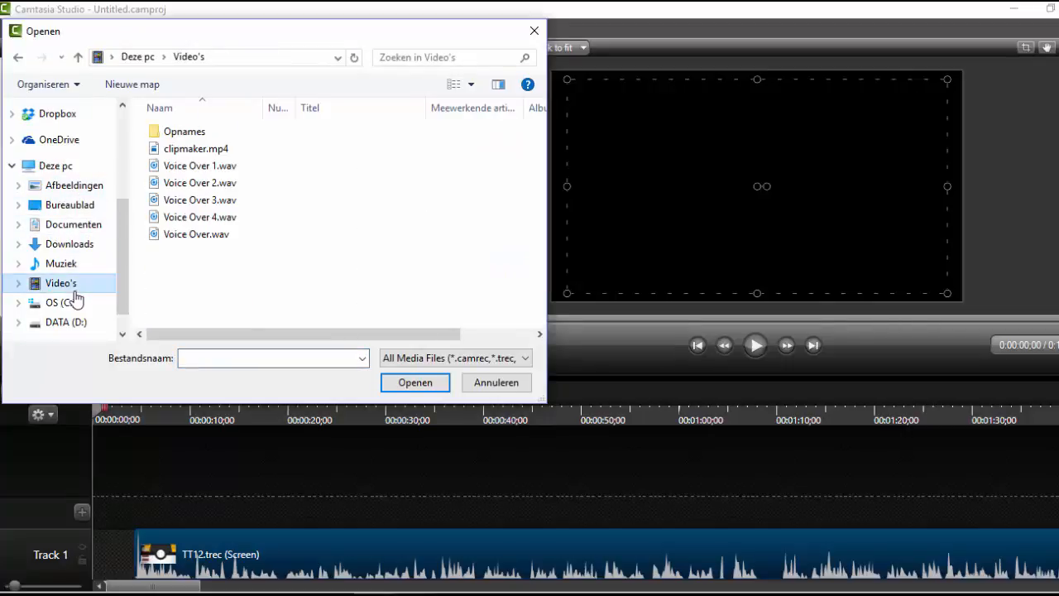
left_click(237, 153)
double_click(237, 153)
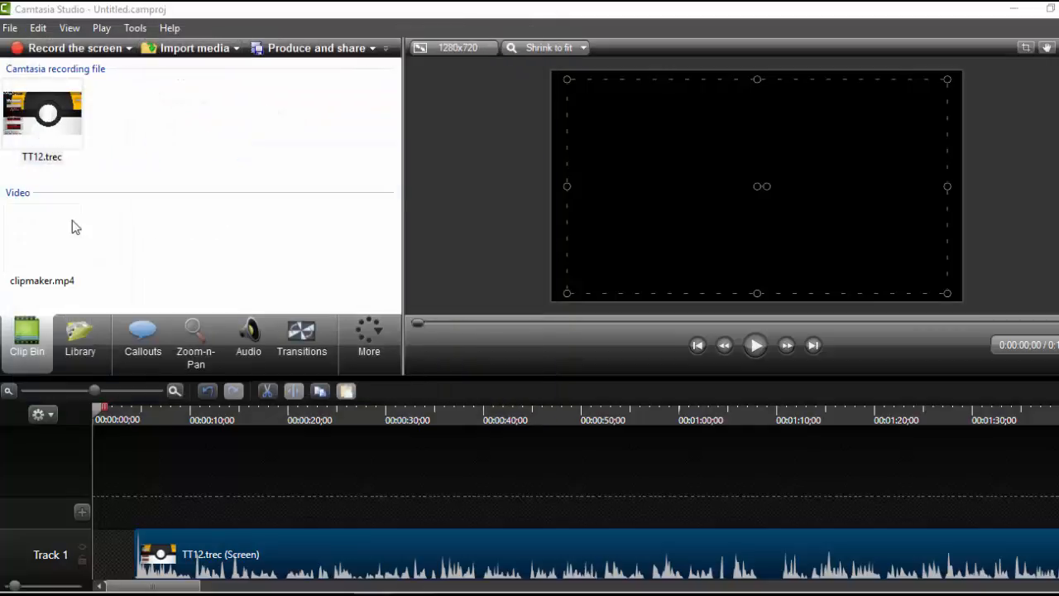
left_click_drag(50, 249, 86, 553)
left_click_drag(358, 548, 256, 547)
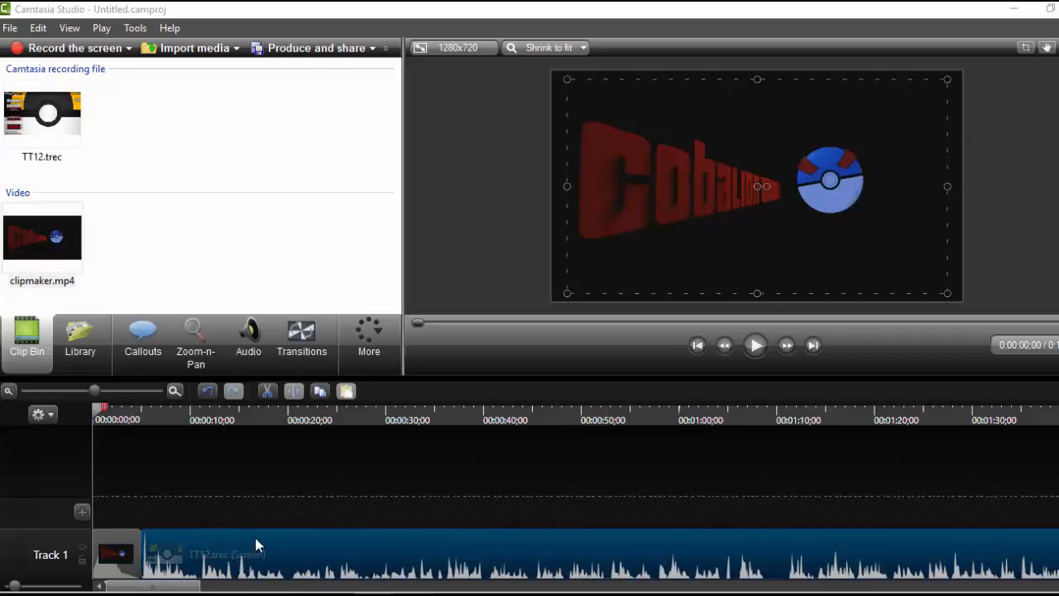
- Examine the available transitions, such as Barn, Blinds, Checkerboard and Circle reveal
left_click(303, 346)
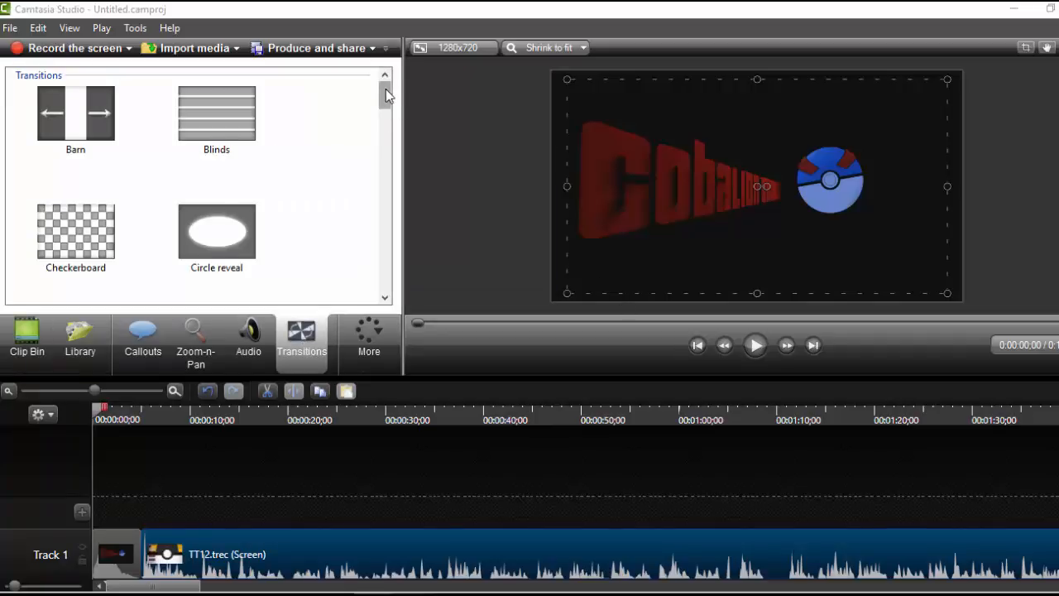
scroll(385, 88, "down", 1)
scroll(386, 89, "down", 2)
scroll(386, 90, "up", 3)
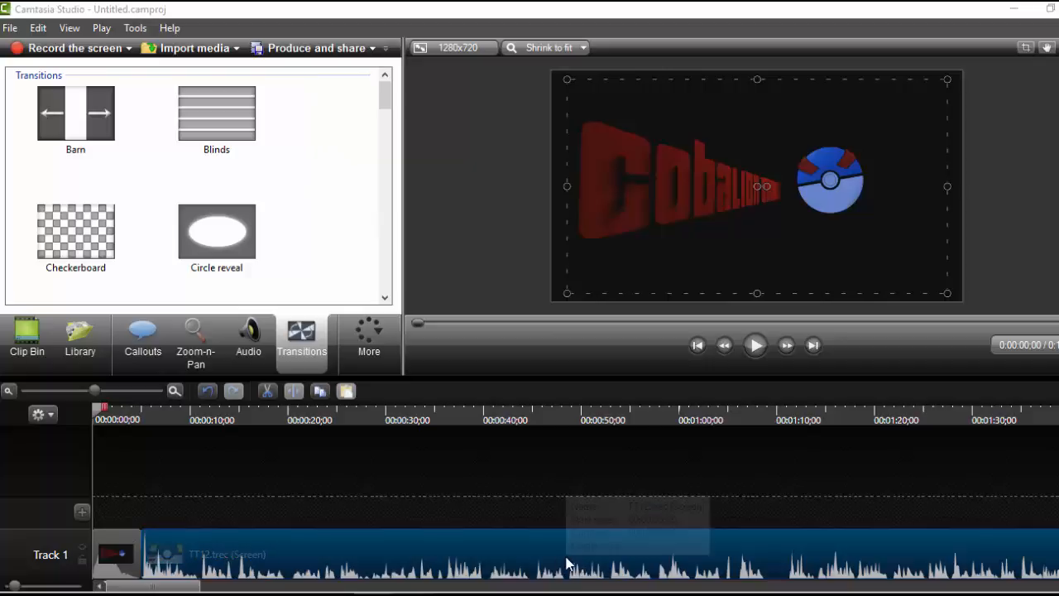
- Cut the section between 00:00:26;00 and 00:00:36;27 out of TT12.trec on Track 1 and undo the cut
left_click(449, 417)
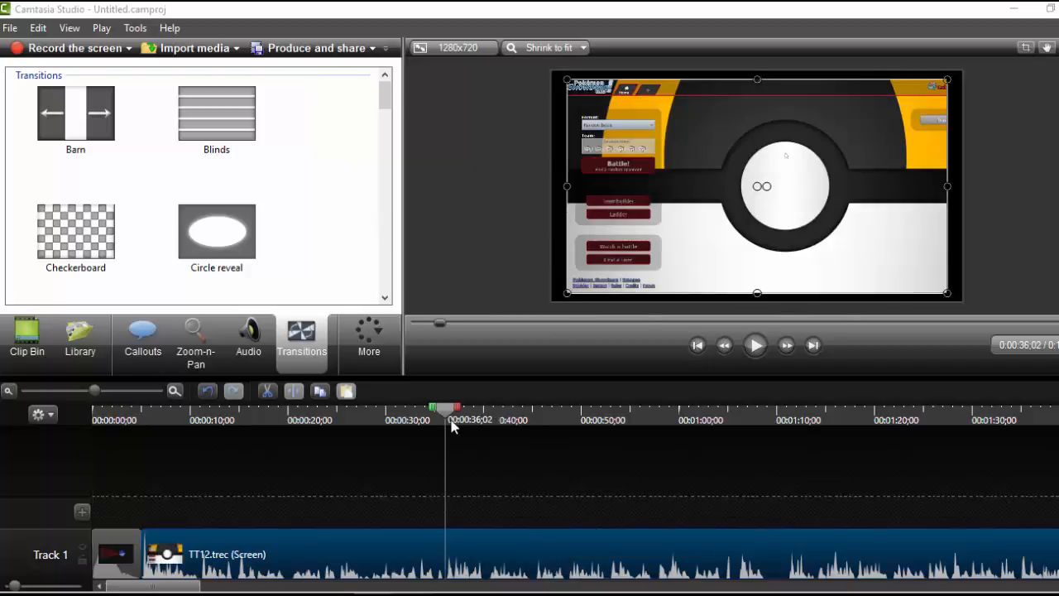
left_click_drag(451, 420, 459, 421)
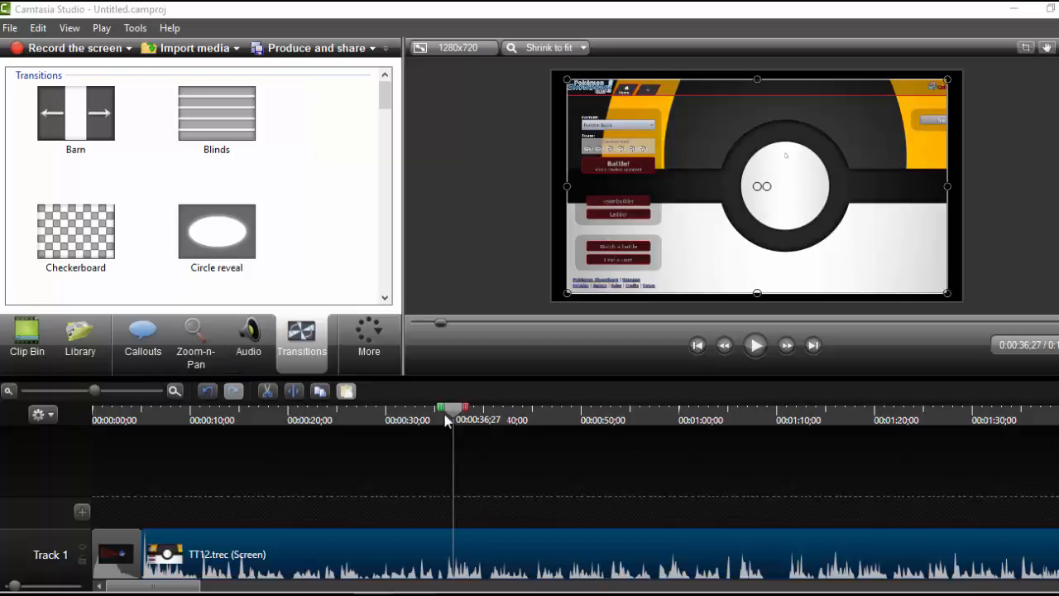
left_click_drag(441, 405, 334, 416)
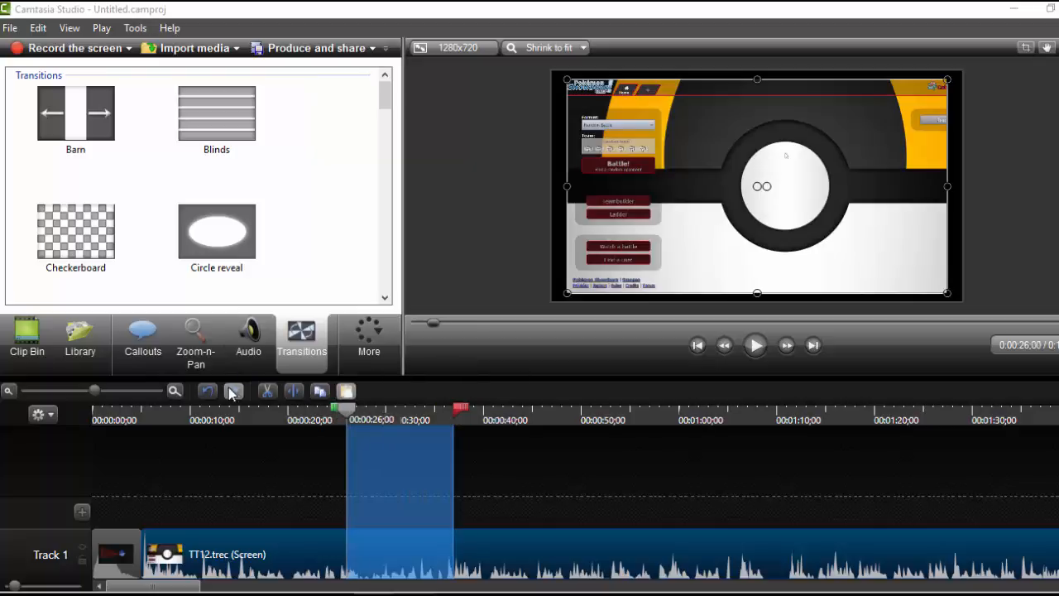
left_click(266, 391)
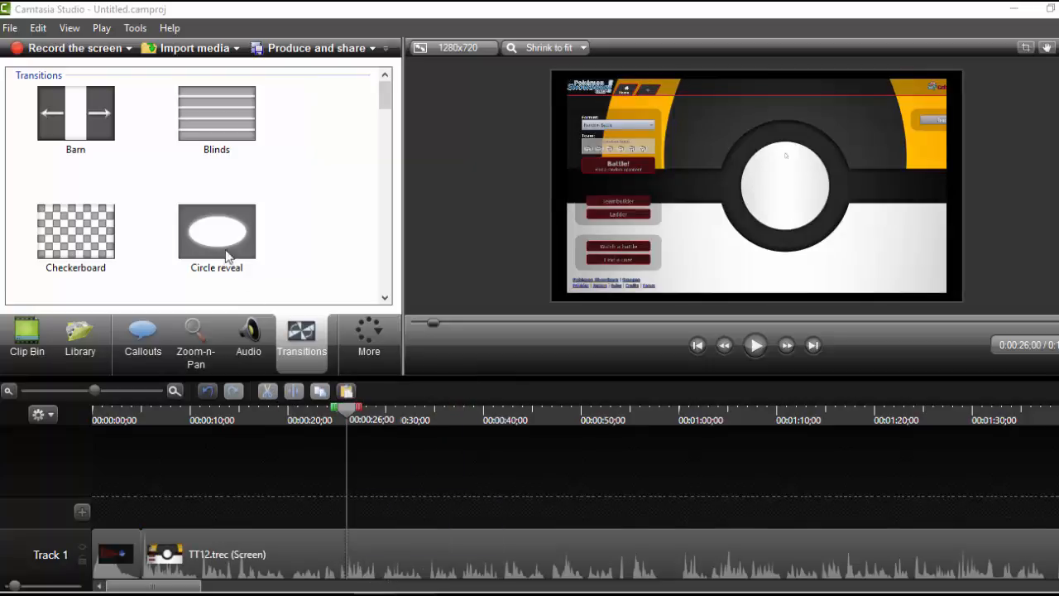
left_click_drag(217, 234, 244, 228)
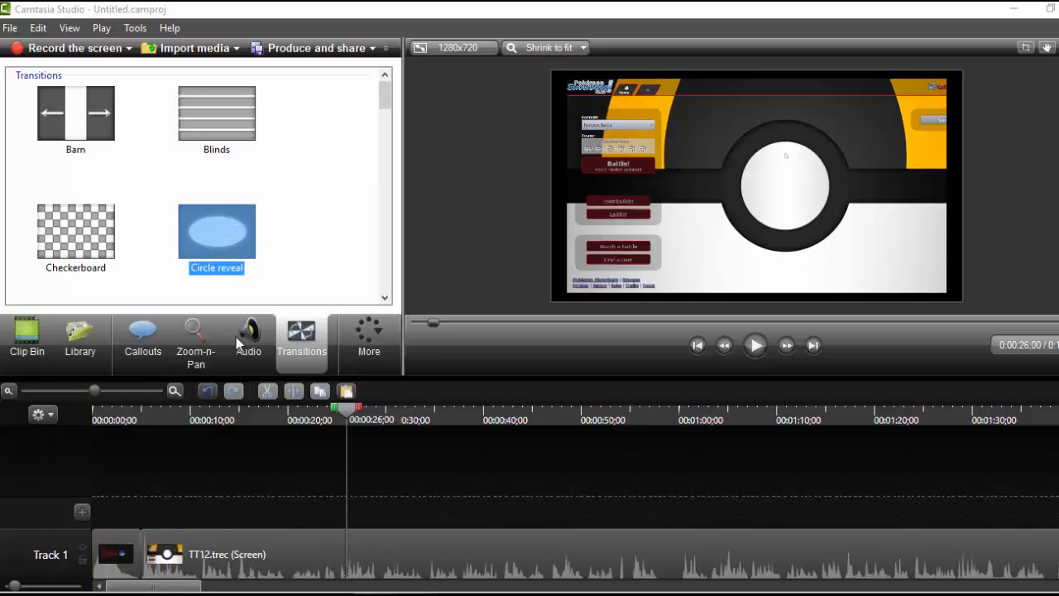
left_click(211, 390)
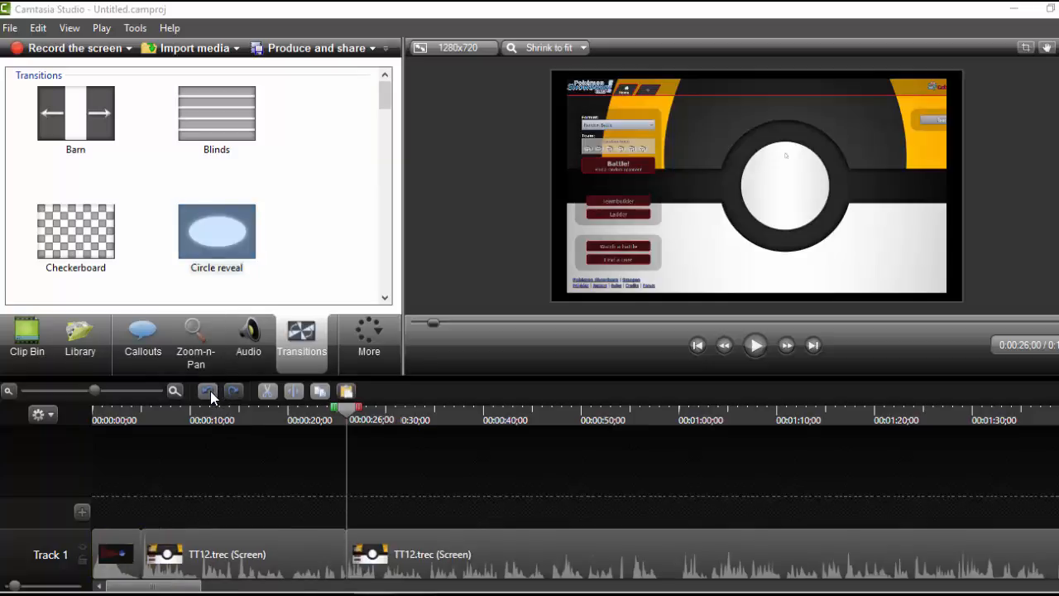
left_click(512, 460)
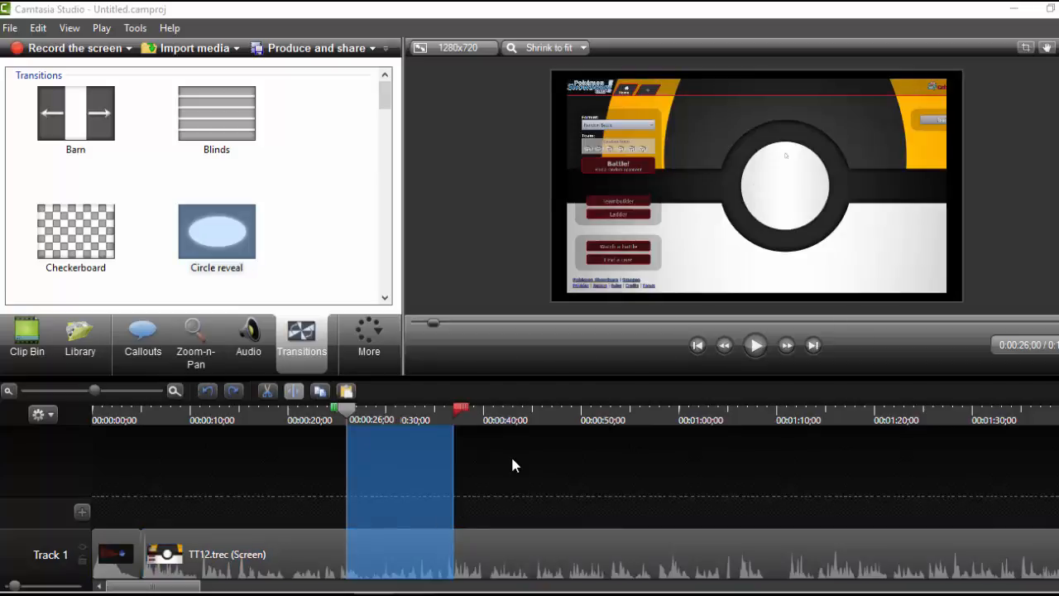
- Split TT12.trec on Track 1 at 00:00:27;05 and undo the split
mouse_move(444, 408)
left_mouse_down()
mouse_move(343, 408)
mouse_move(362, 411)
left_mouse_up()
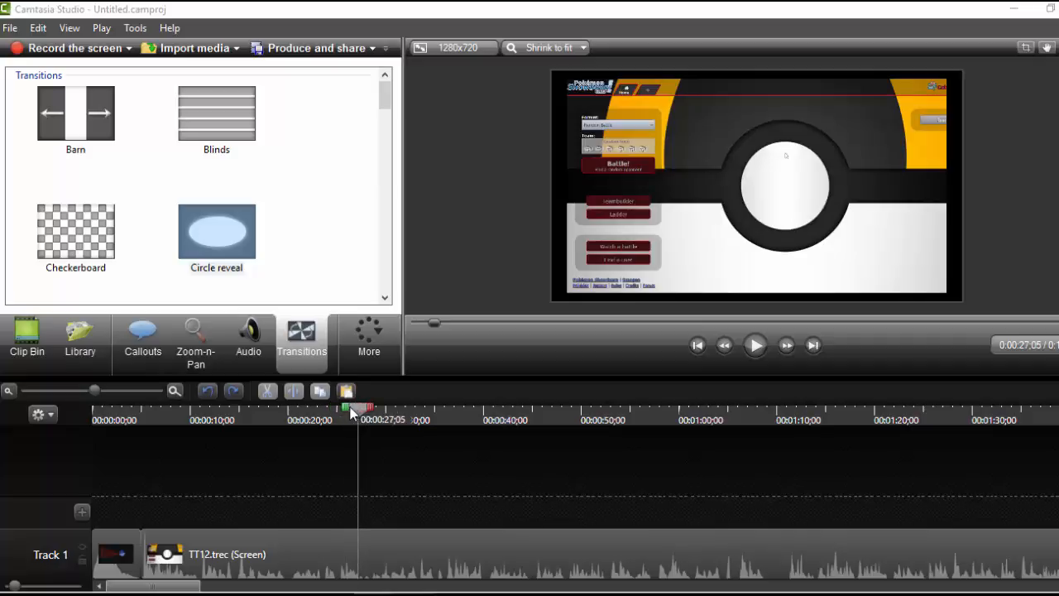
left_click(342, 542)
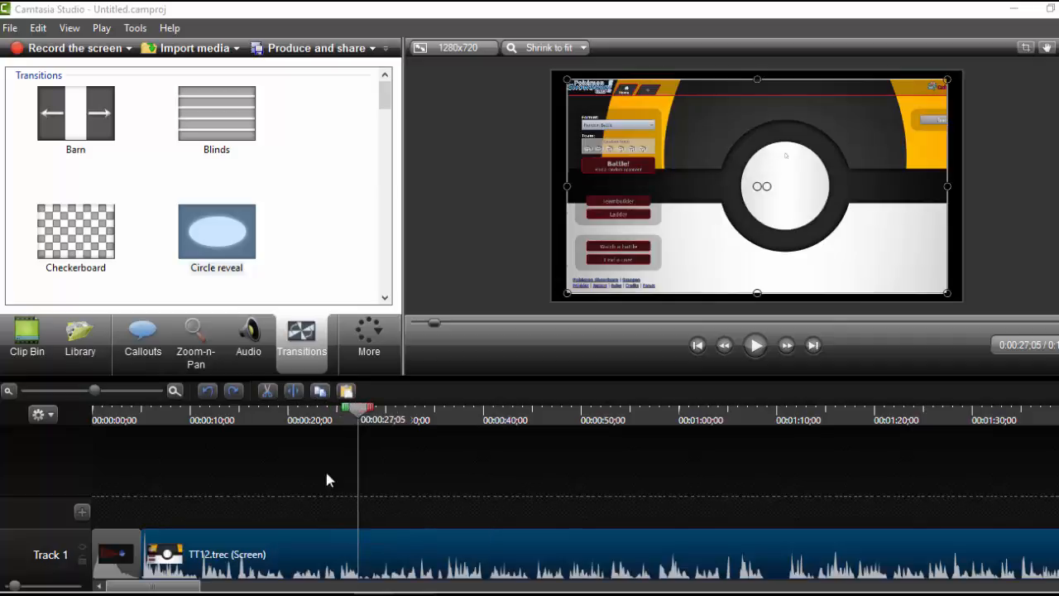
left_click(293, 392)
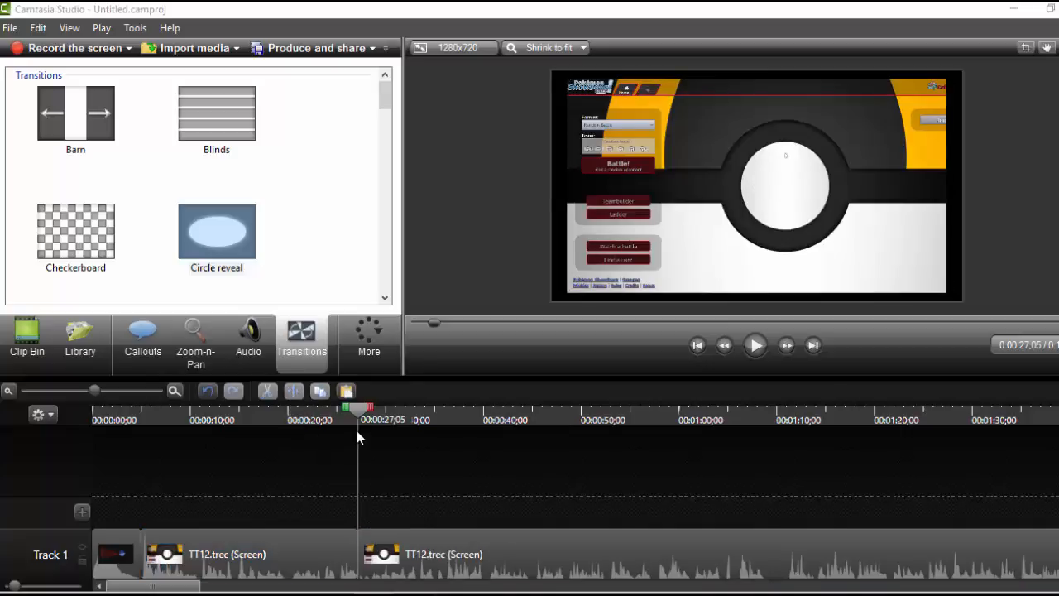
left_click_drag(362, 410, 321, 410)
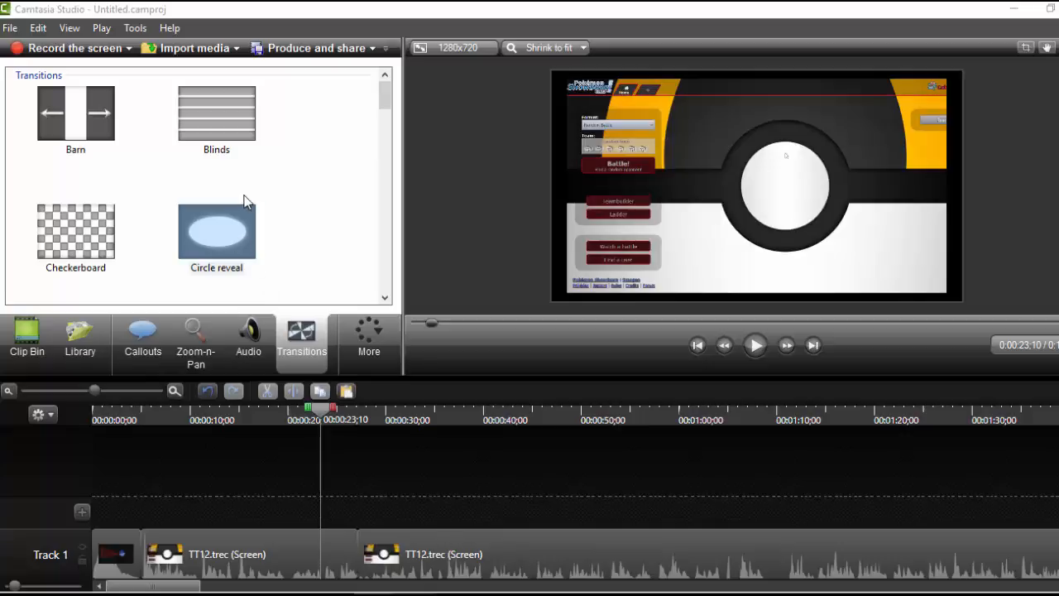
left_click_drag(206, 241, 260, 337)
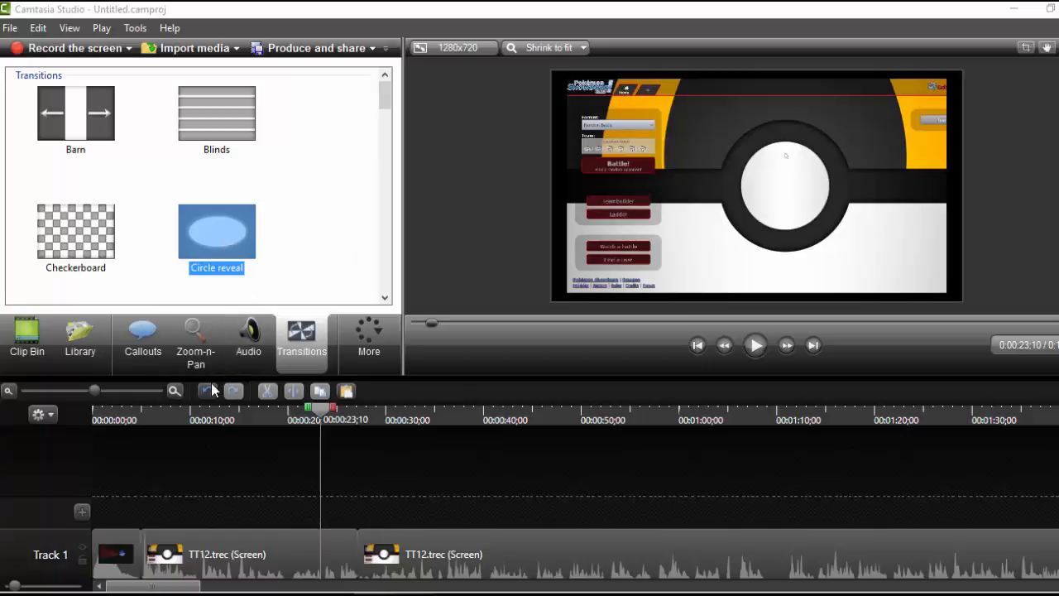
left_click(209, 391)
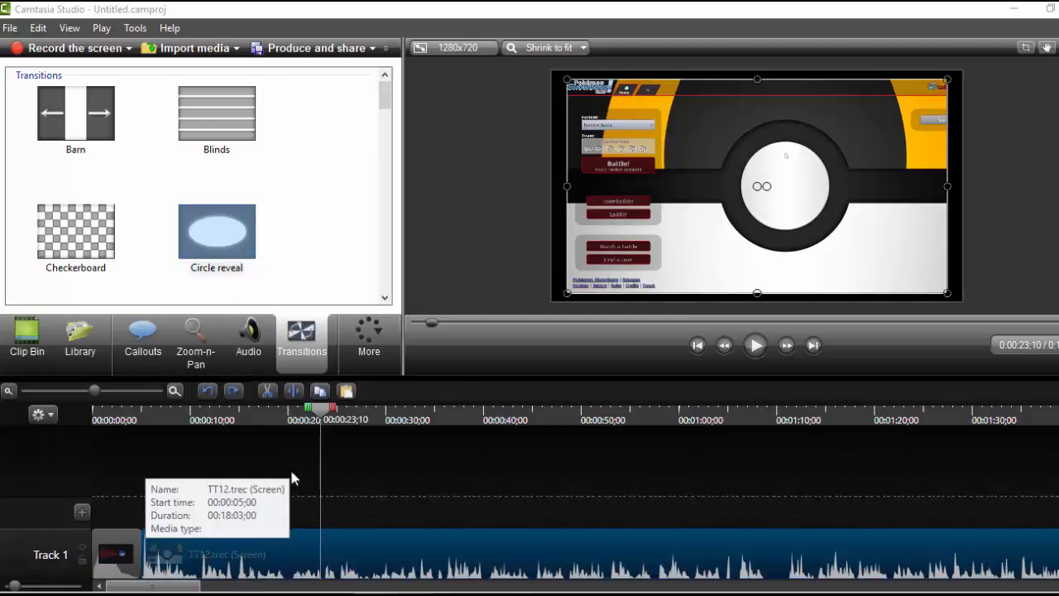
- Add a Fade transition between clipmaker.mp4 and TT12.trec on Track 1 and play it back from about 00:00:04;15
left_click_drag(384, 96, 386, 131)
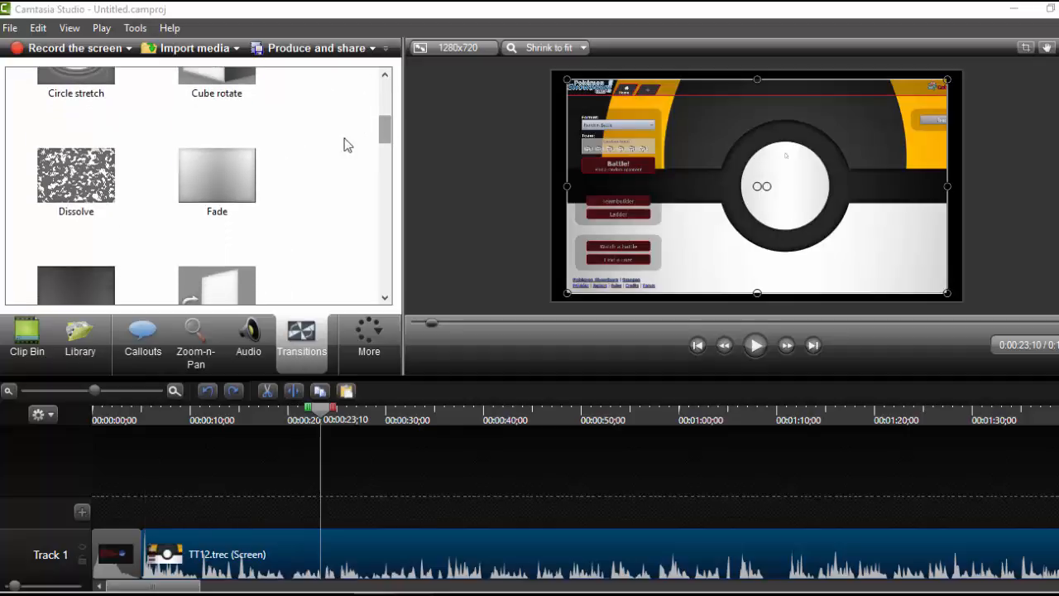
mouse_move(207, 178)
left_mouse_down()
mouse_move(113, 579)
mouse_move(141, 552)
left_mouse_up()
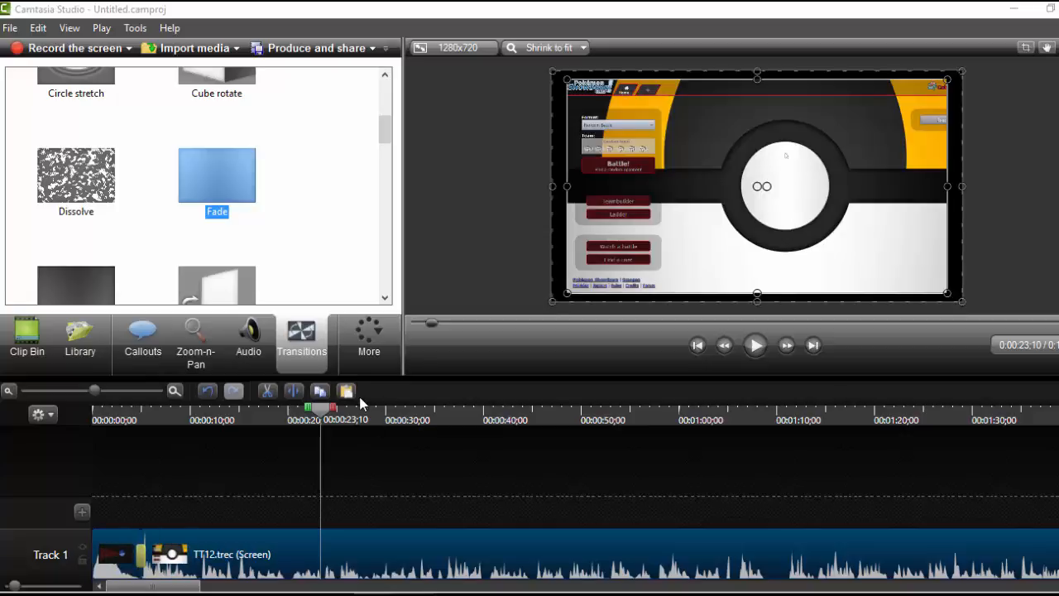
left_click(320, 409)
left_click_drag(219, 421, 136, 432)
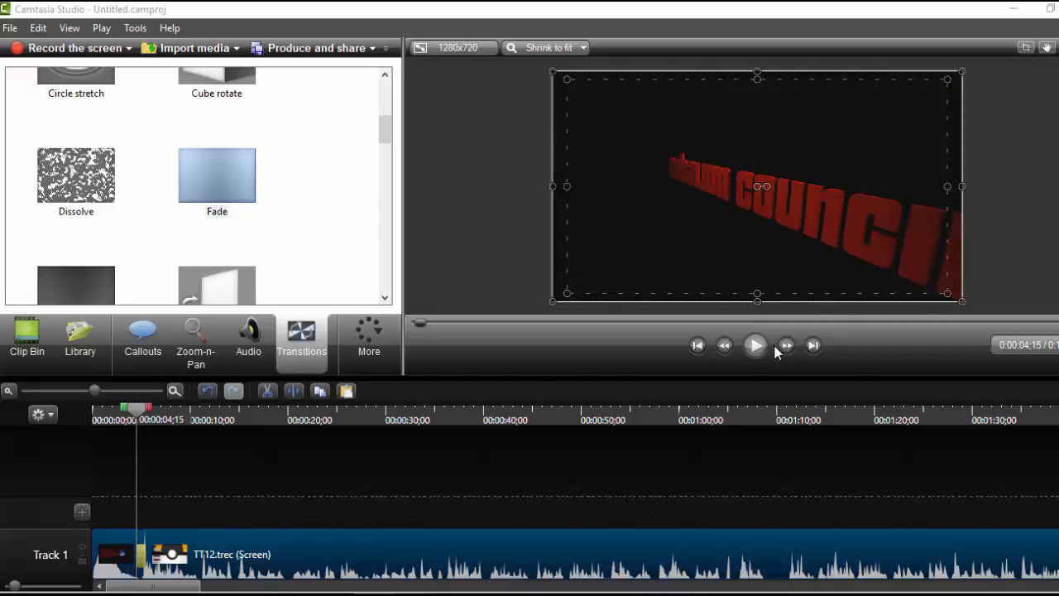
left_click(757, 346)
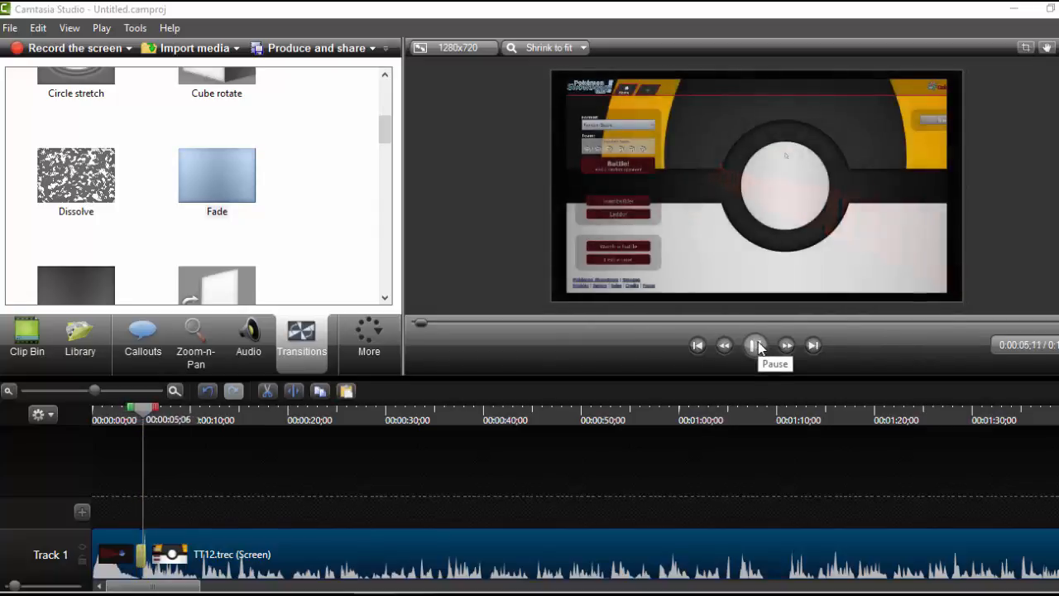
left_click(757, 346)
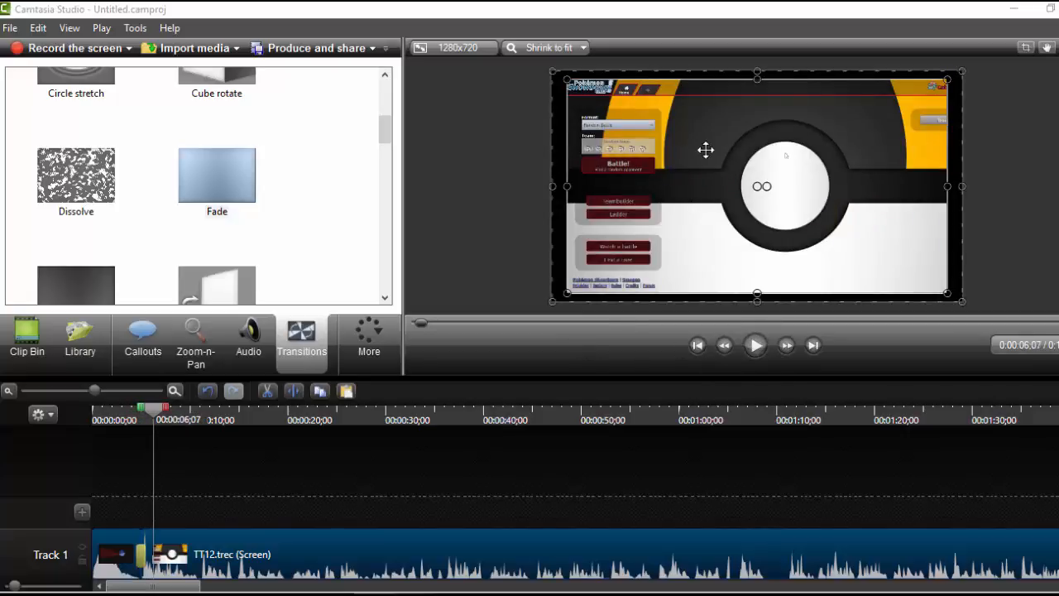
- Look through the preset editing dimensions, including 1080p HD (1920x1080), and keep Maximum 1080p HD (1280x720)
left_click_drag(705, 150, 706, 150)
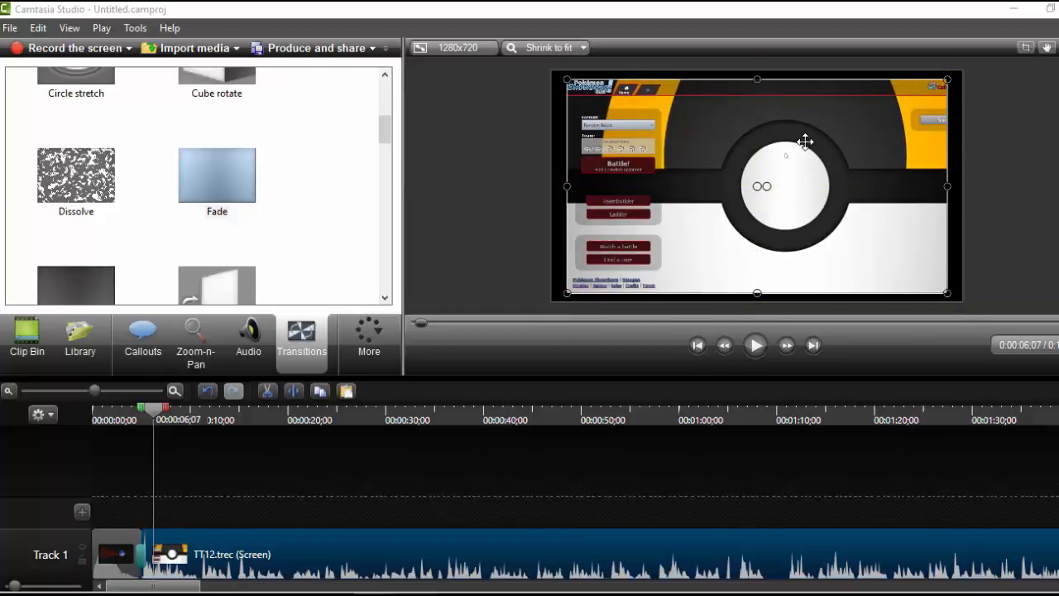
left_click(438, 52)
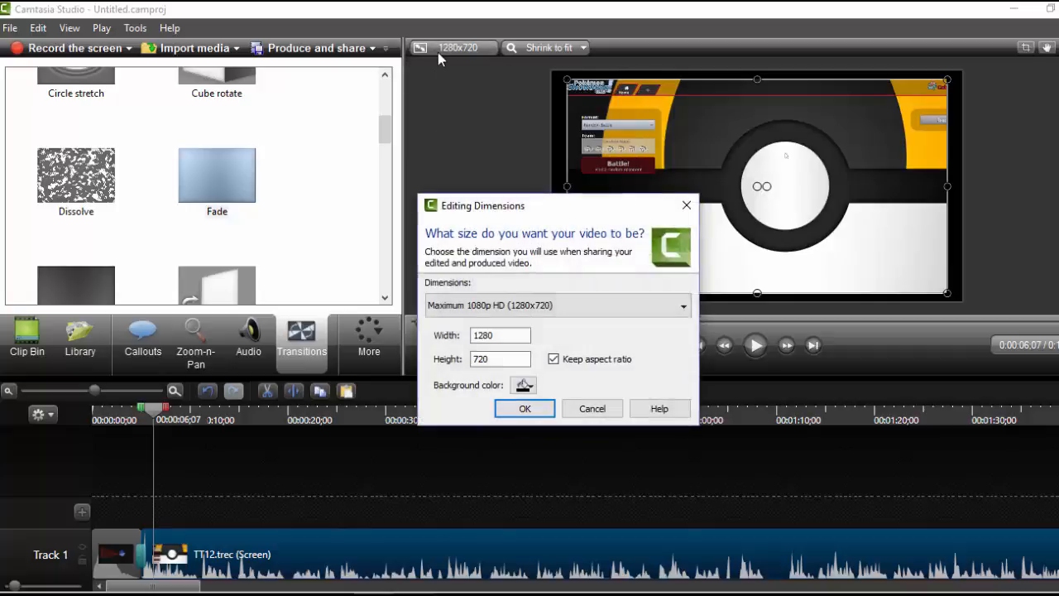
left_click(579, 315)
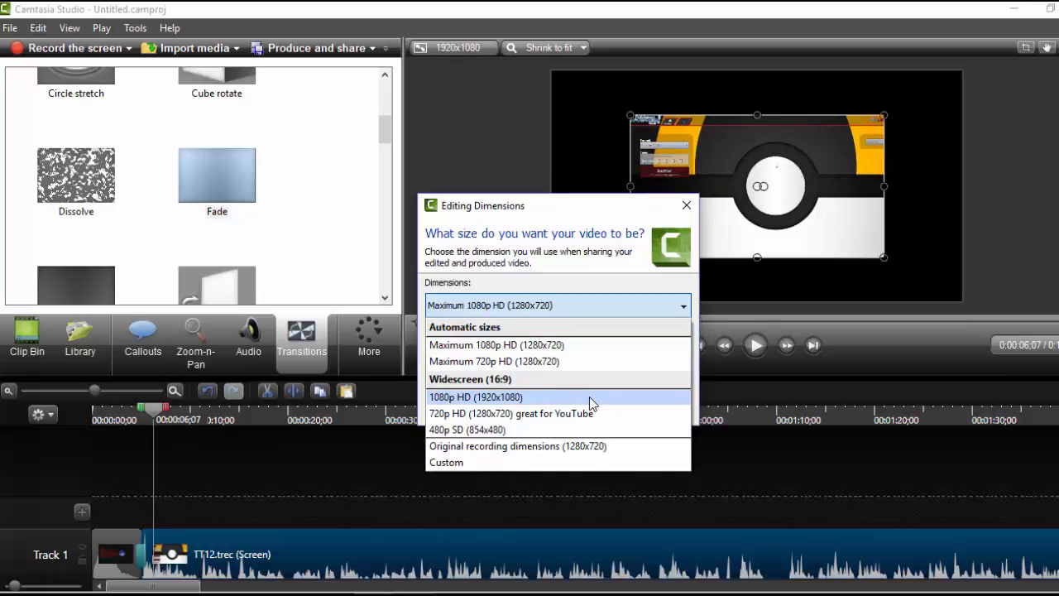
left_click(584, 303)
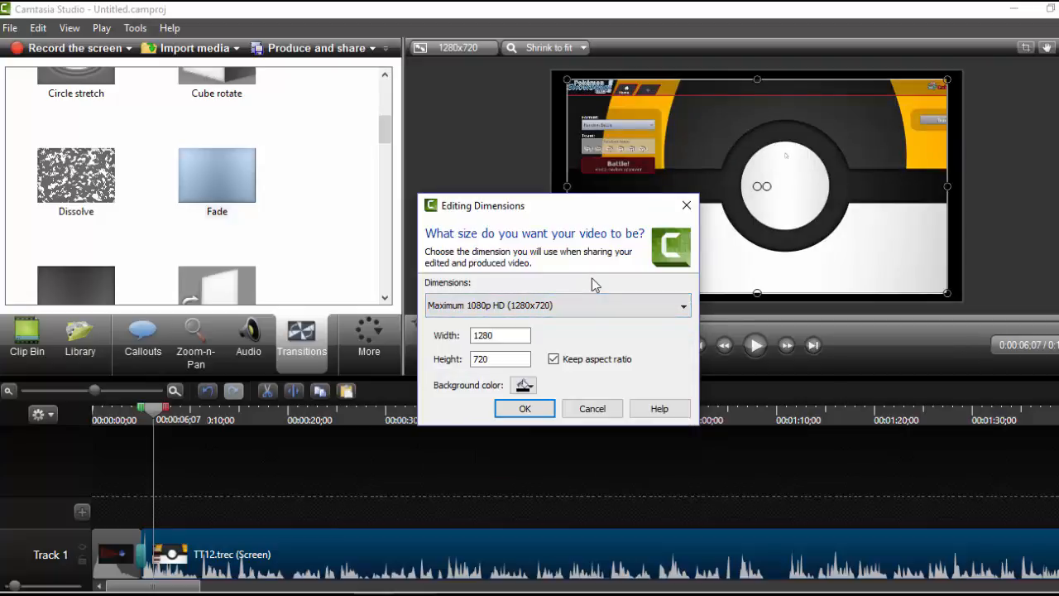
left_click(536, 408)
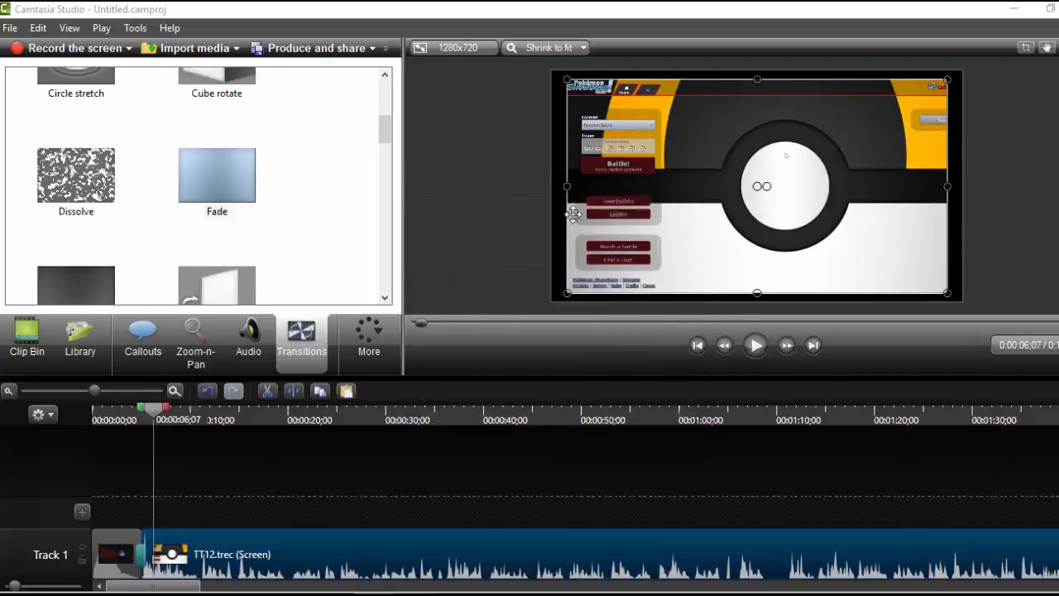
- Align the TT12.trec video with the canvas's upper-left corner and enlarge it to fill the whole canvas
left_click_drag(707, 172, 673, 193)
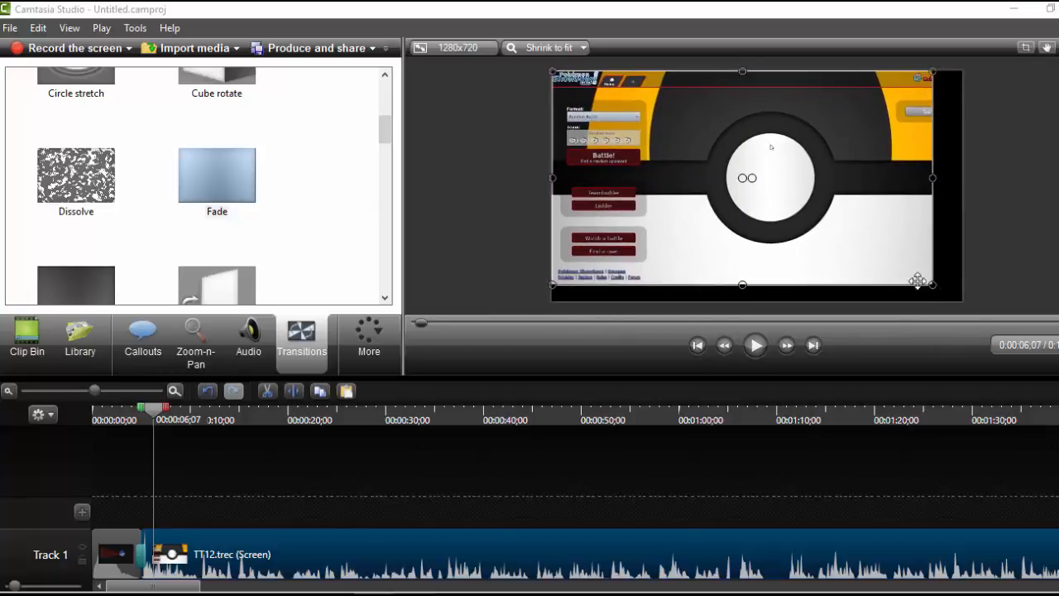
left_click_drag(933, 284, 962, 302)
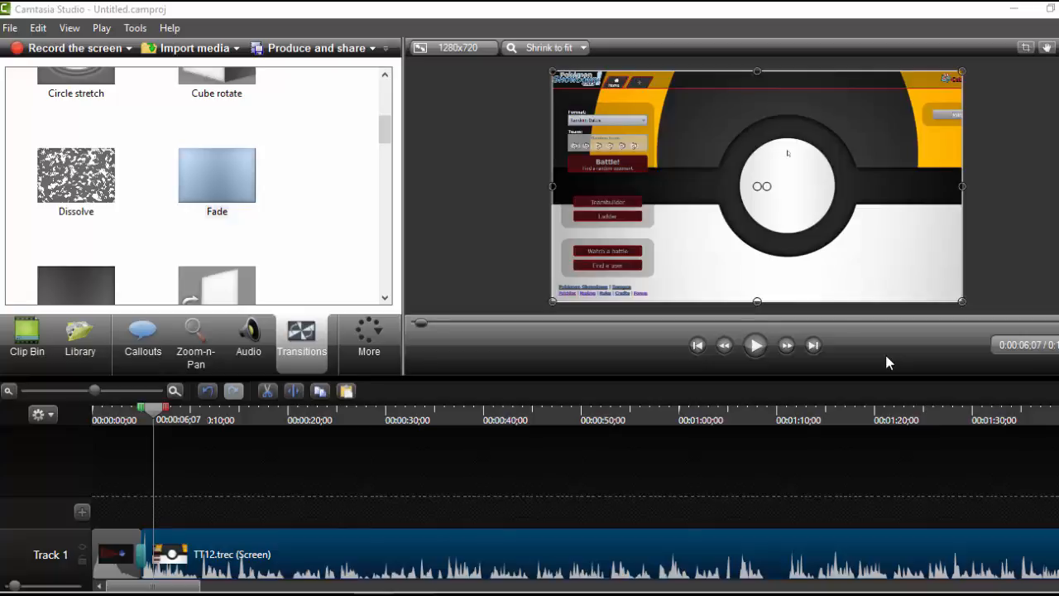
- Raise the audio level of TT12.trec slightly on Track 1 and play back a short part to check the sound
left_click(245, 369)
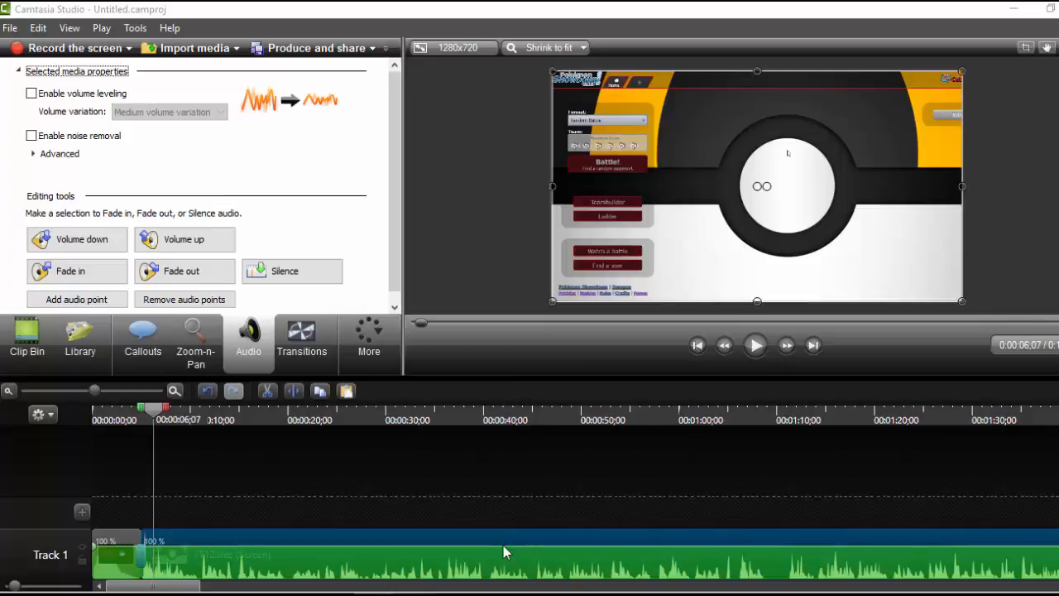
left_click_drag(501, 546, 497, 548)
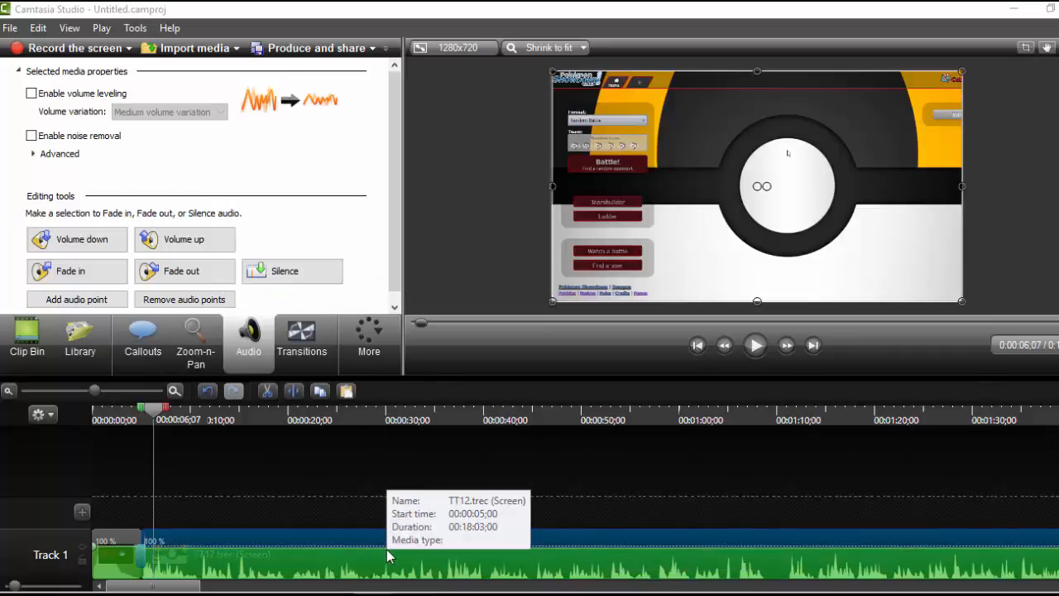
left_click_drag(388, 548, 390, 546)
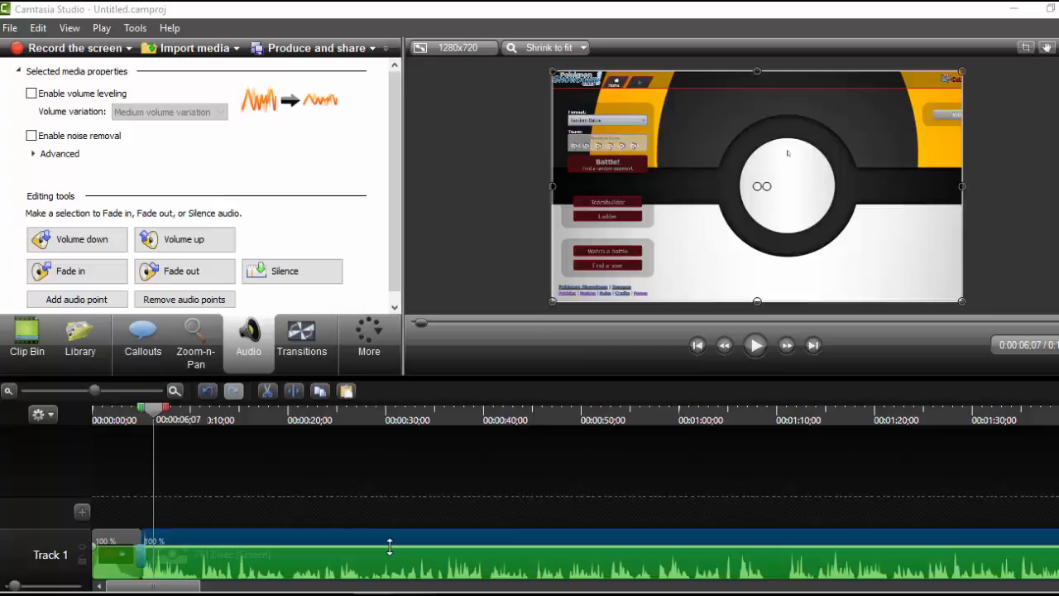
left_click_drag(389, 547, 390, 542)
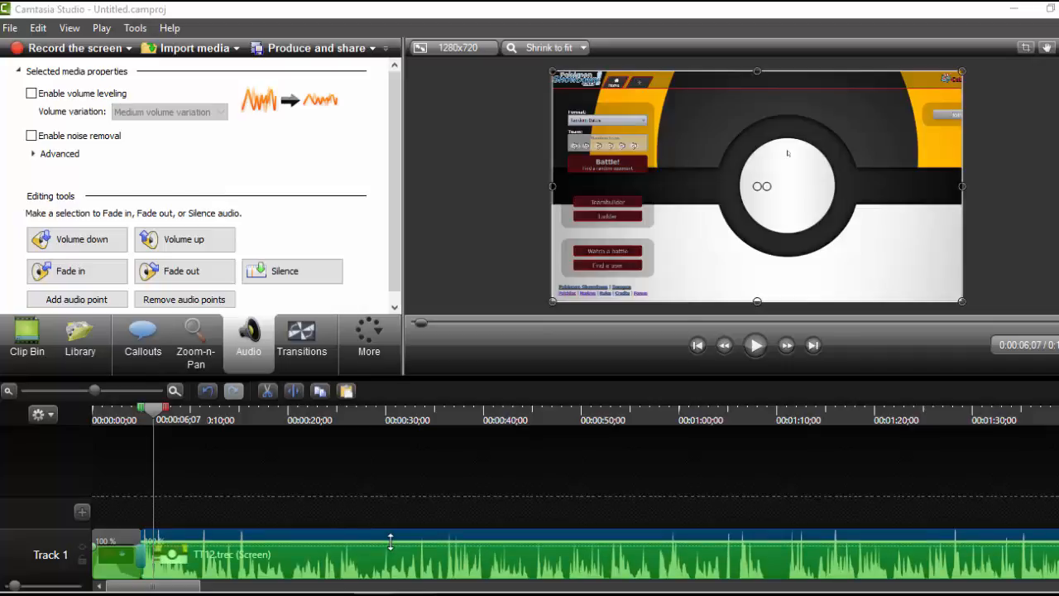
left_click(755, 346)
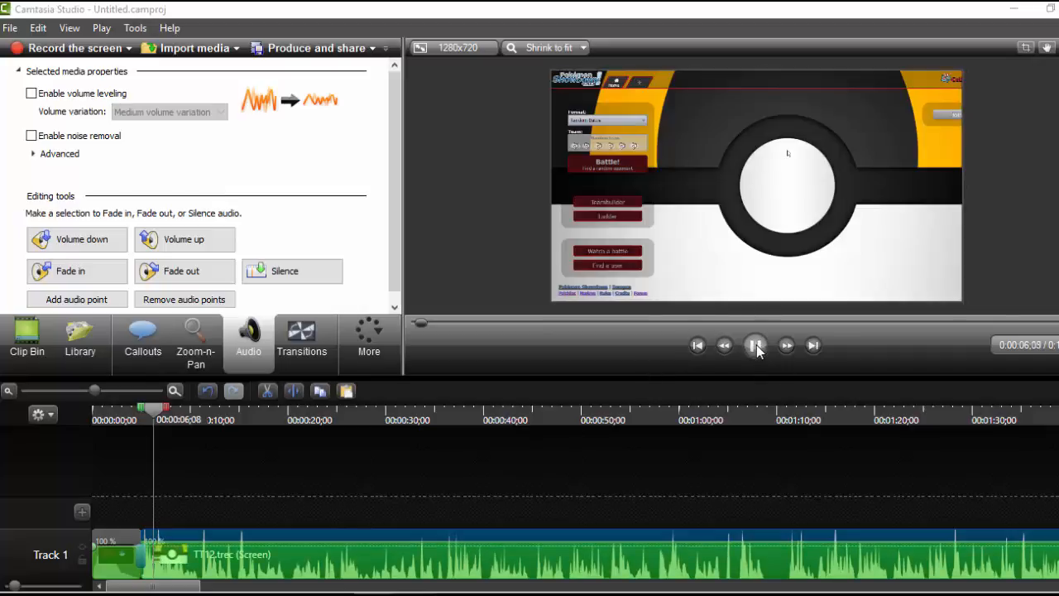
left_click(755, 346)
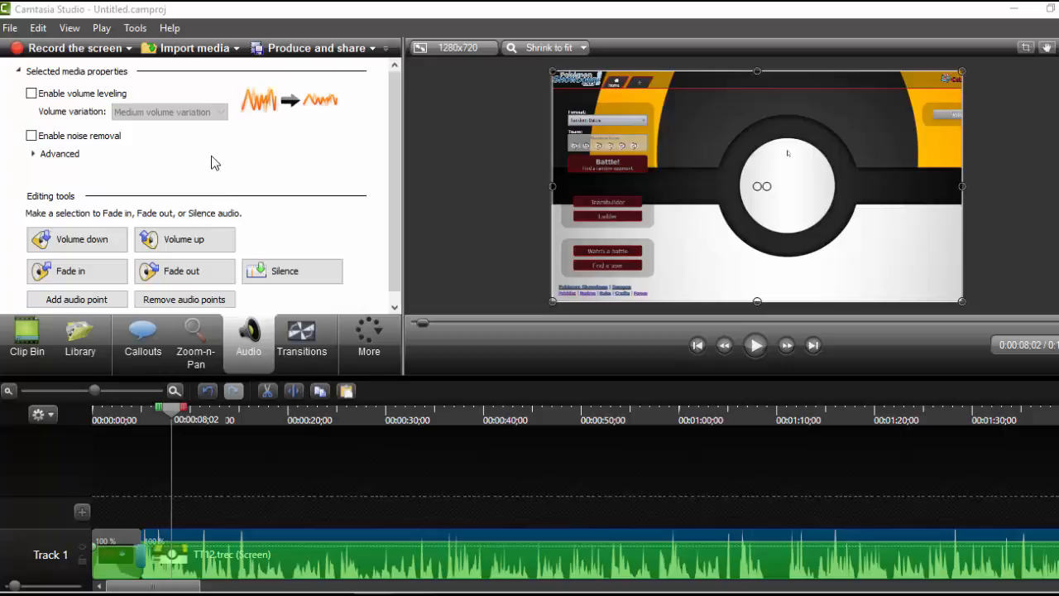
- Enable noise removal for TT12.trec with the sensitivity at 100 and play back the result
left_click(32, 137)
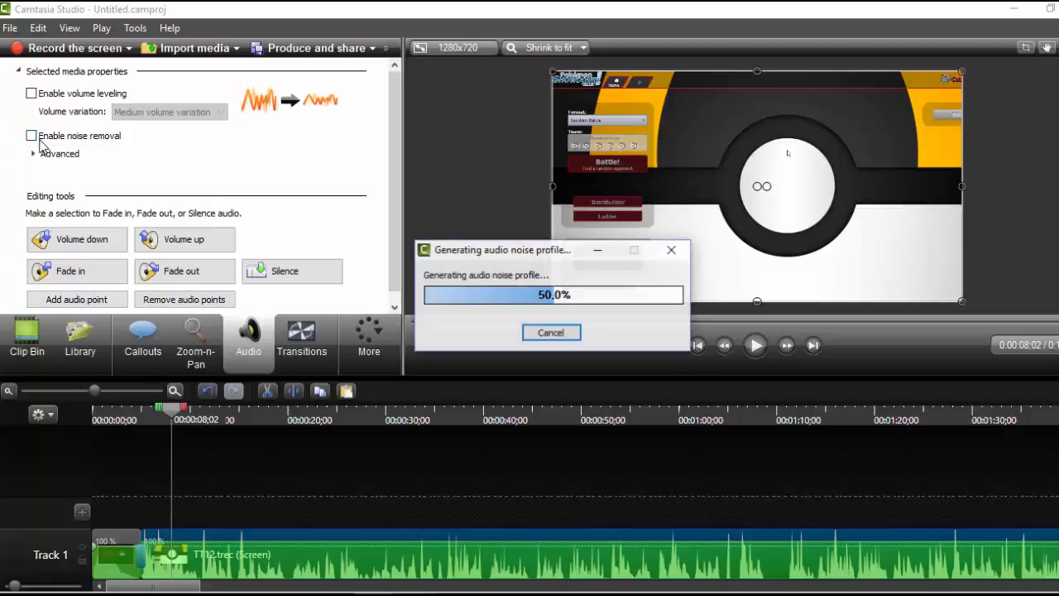
left_click(58, 154)
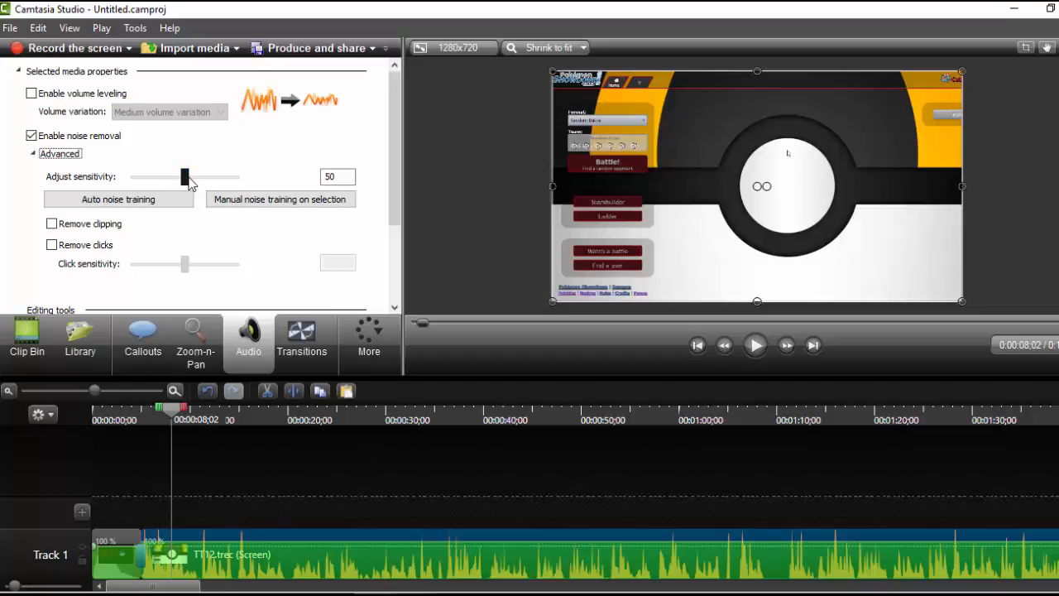
left_click_drag(186, 177, 259, 182)
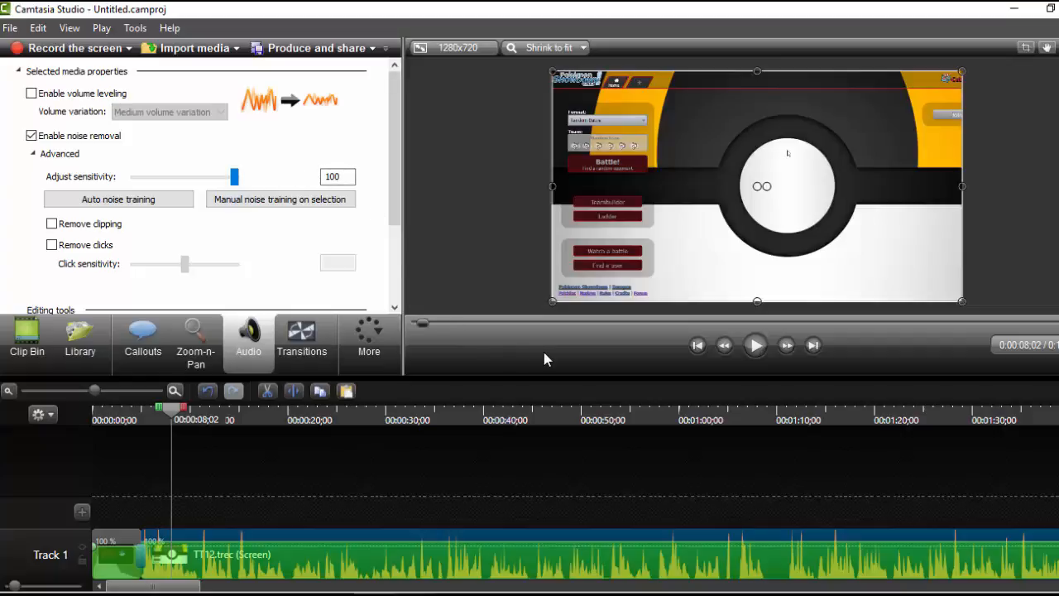
left_click(756, 347)
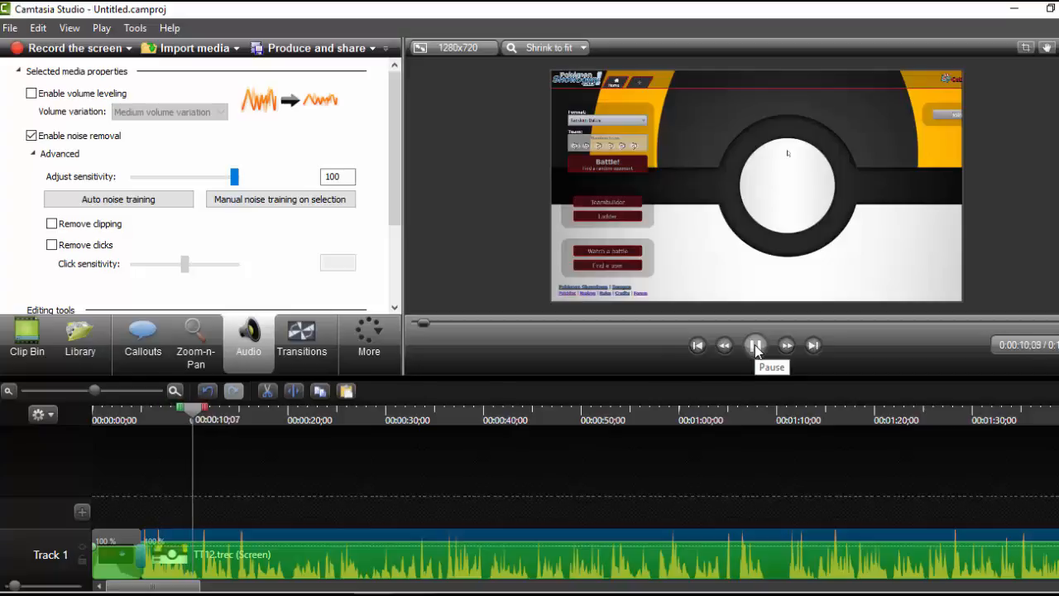
- Stop the playback, lower the noise removal sensitivity of TT12.trec to 0 and turn noise removal off
left_click(756, 347)
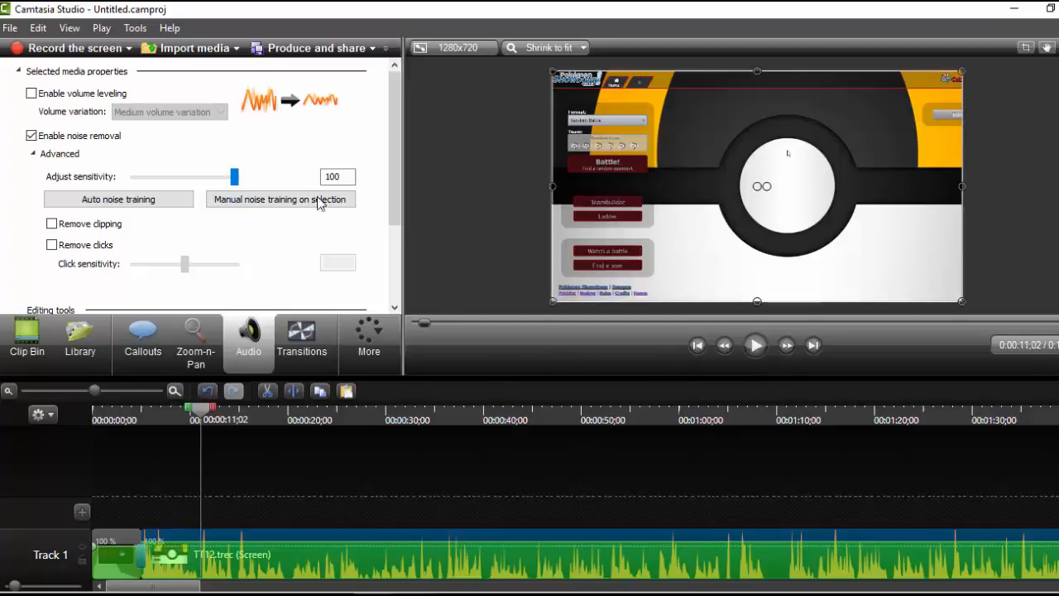
left_click_drag(235, 181, 135, 182)
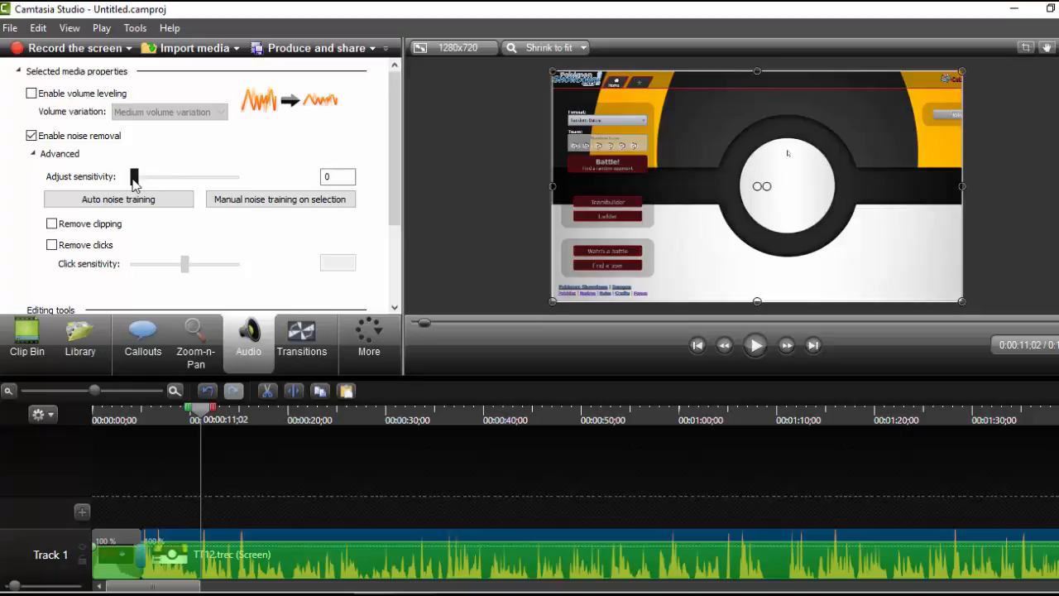
left_click(32, 136)
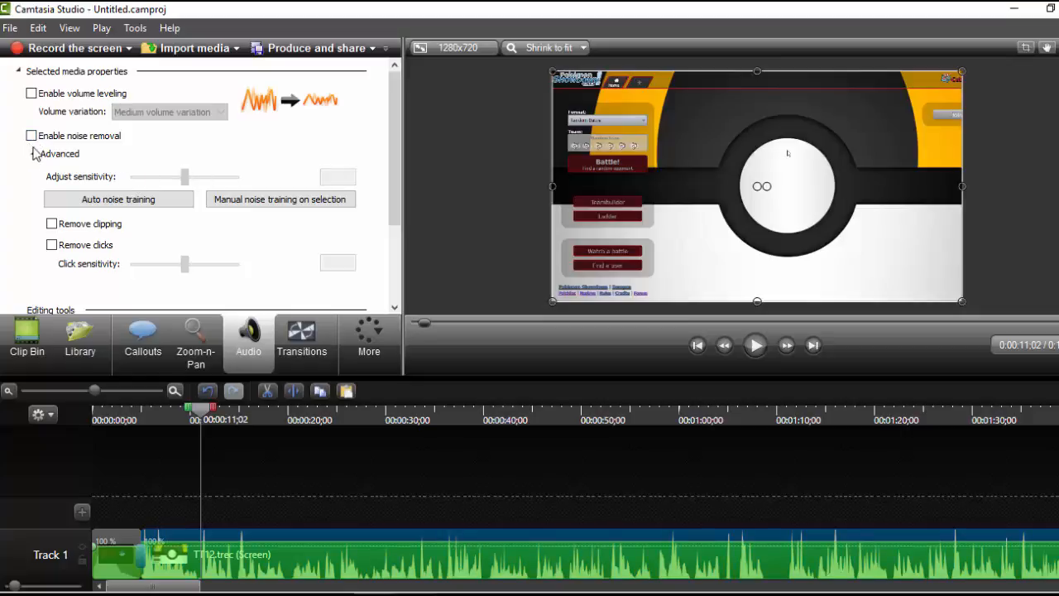
left_click(34, 154)
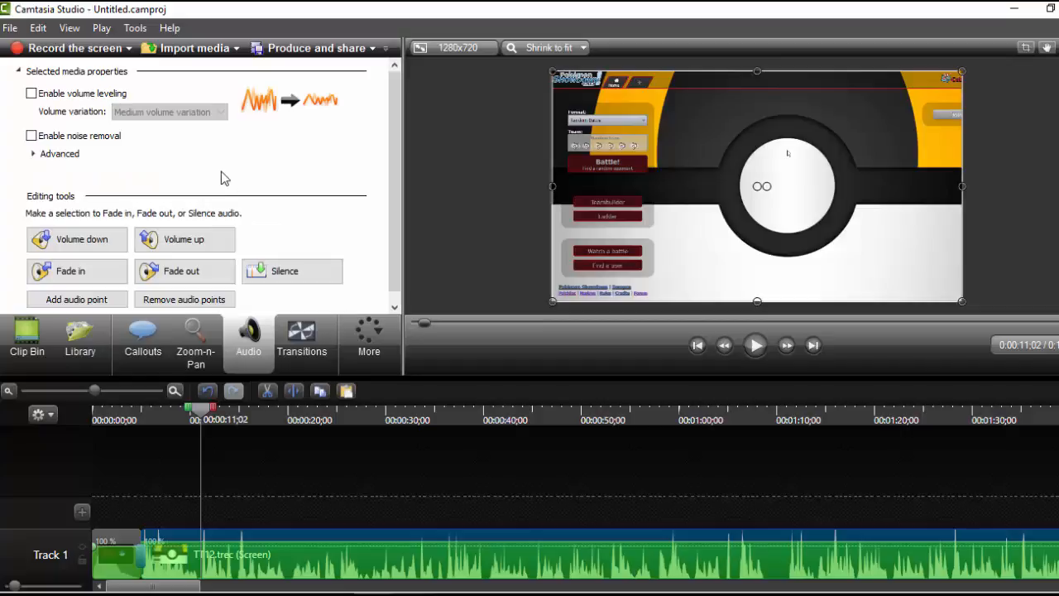
- Fade out the audio at the end of TT12.trec and move the fade's starting point to the clip's end
left_click(217, 279)
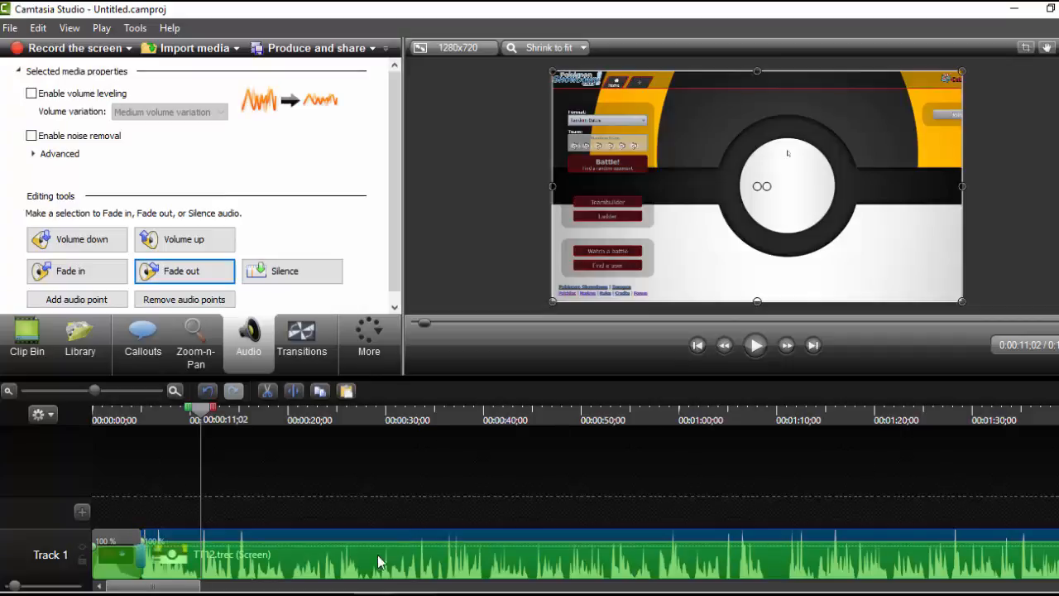
left_click_drag(170, 587, 1026, 587)
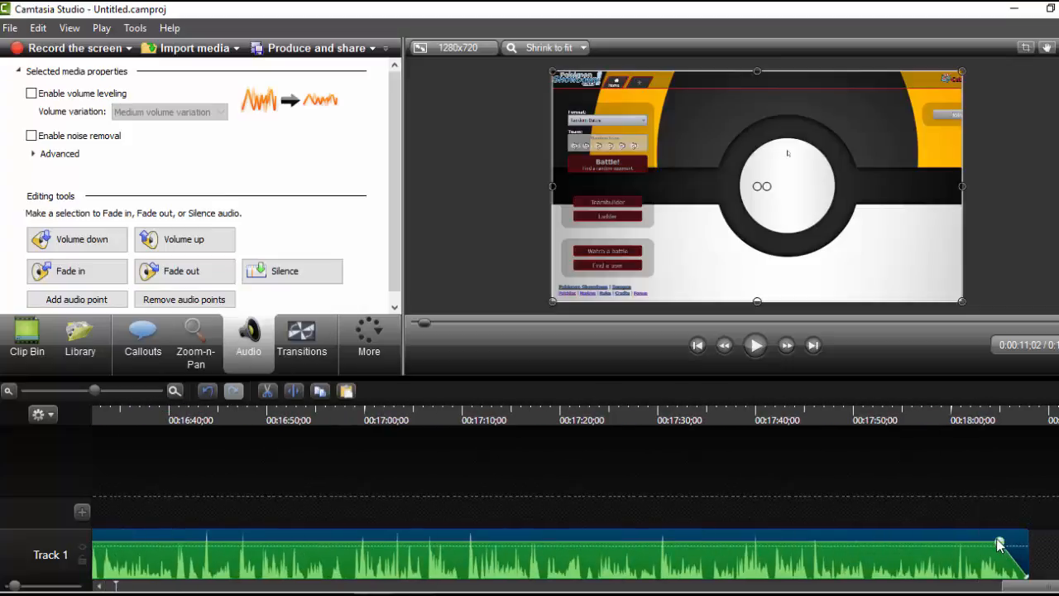
left_click_drag(1000, 543, 1030, 552)
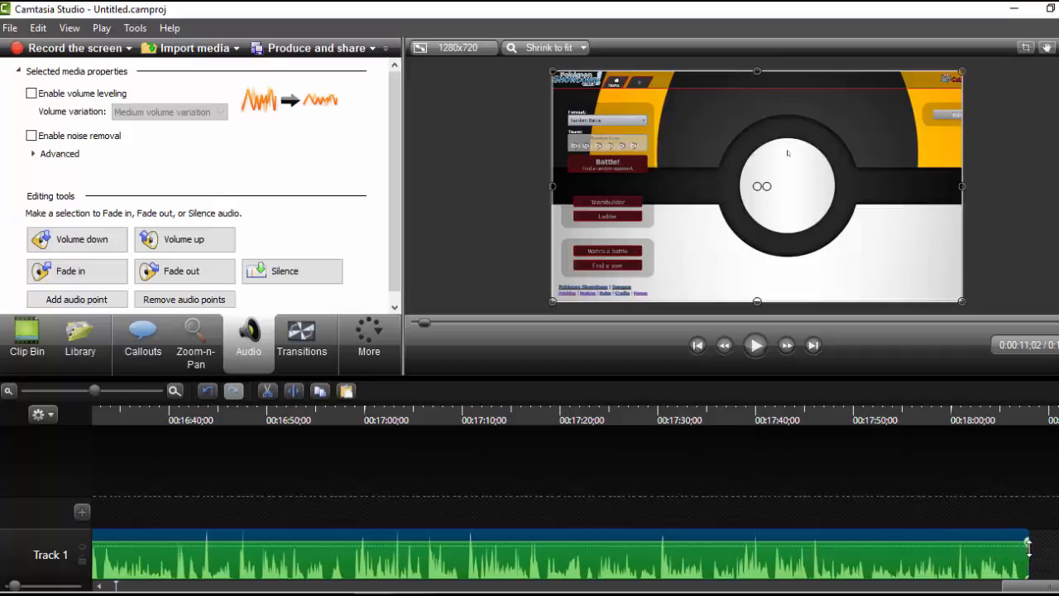
left_click_drag(1023, 590, 101, 570)
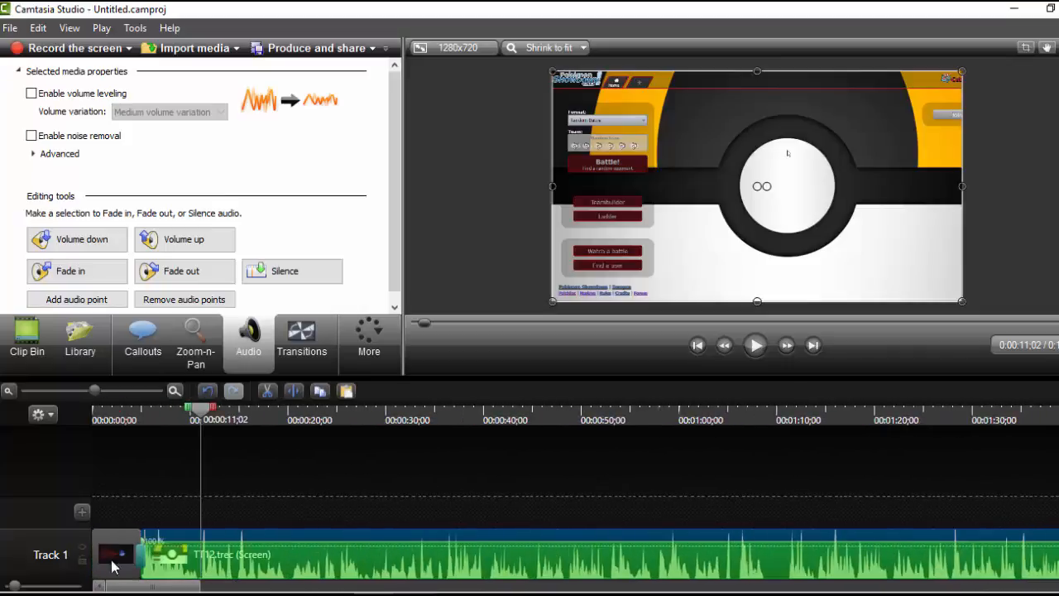
- Import Black and White Opelucid City Remix.mp3 from the Muziek folder into the project's clips
left_click(25, 348)
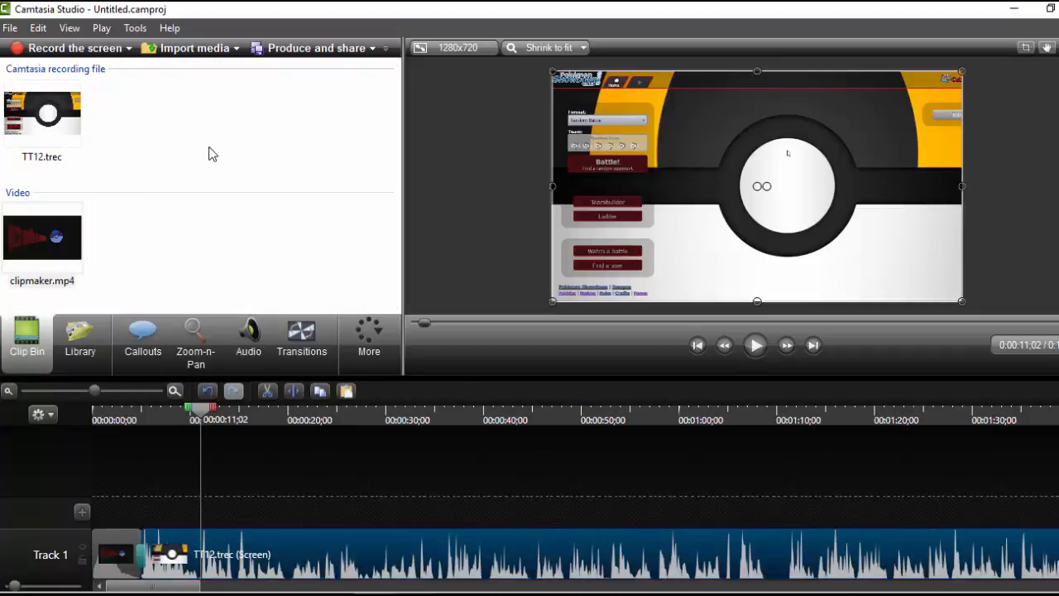
left_click(207, 48)
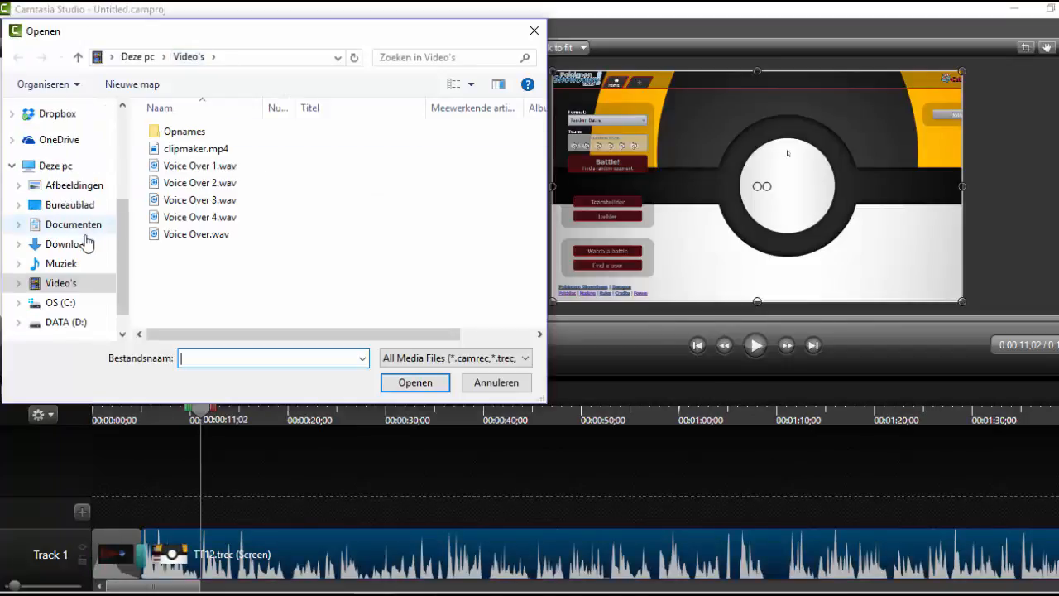
left_click(86, 244)
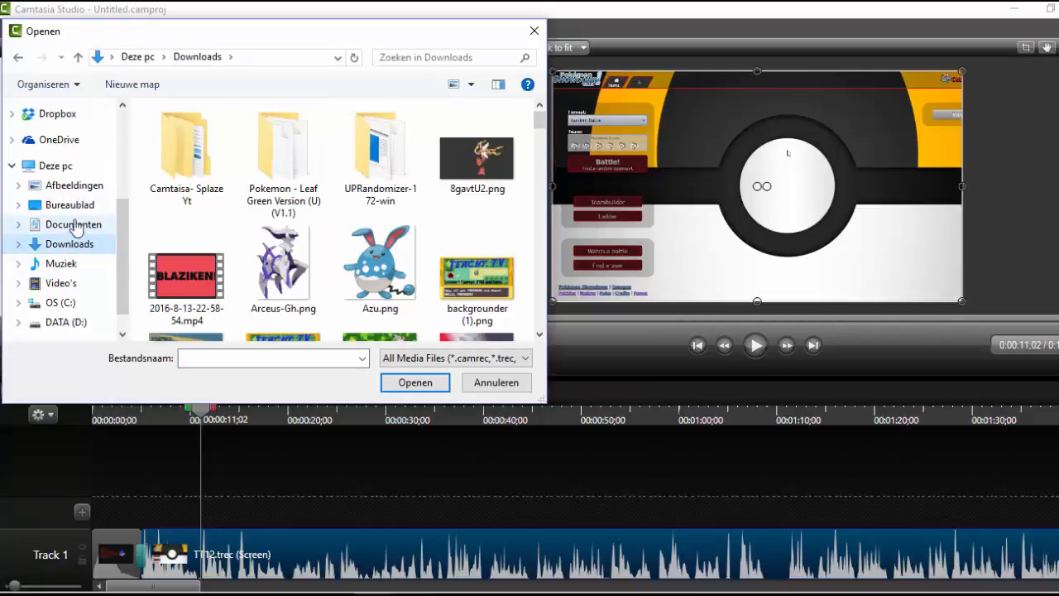
left_click(77, 271)
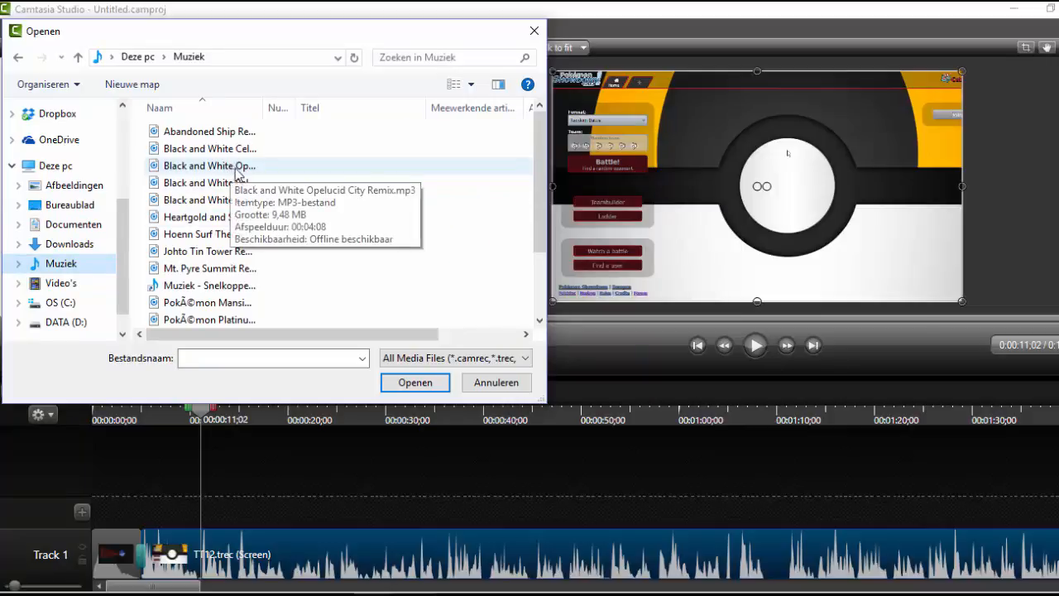
left_click(240, 169)
double_click(240, 169)
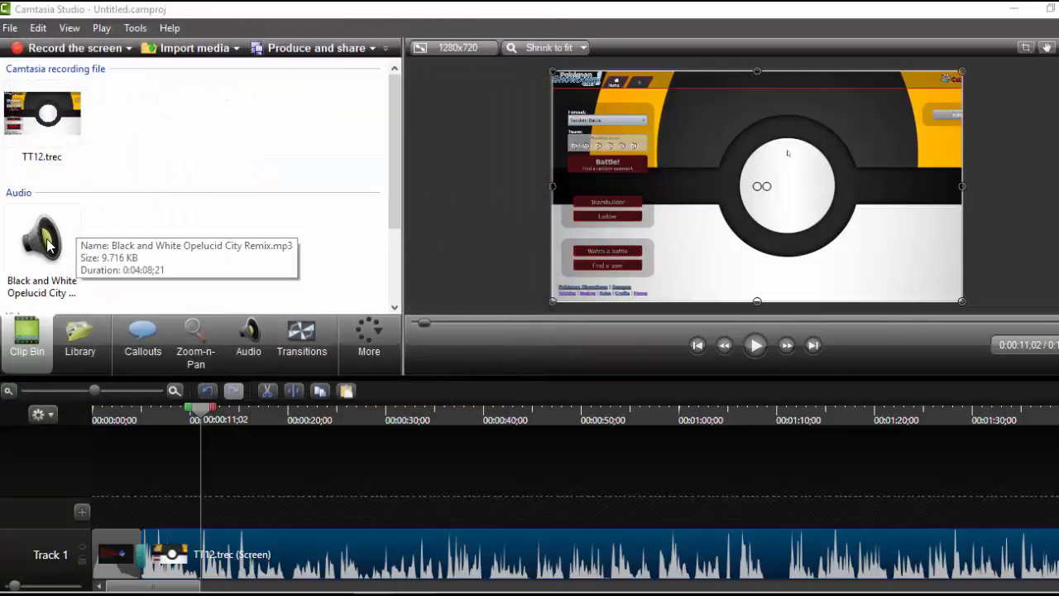
- Place the imported music on a new Track 2 from the start of TT12.trec and return the playhead to 0:00:00;00
left_click_drag(73, 236, 166, 504)
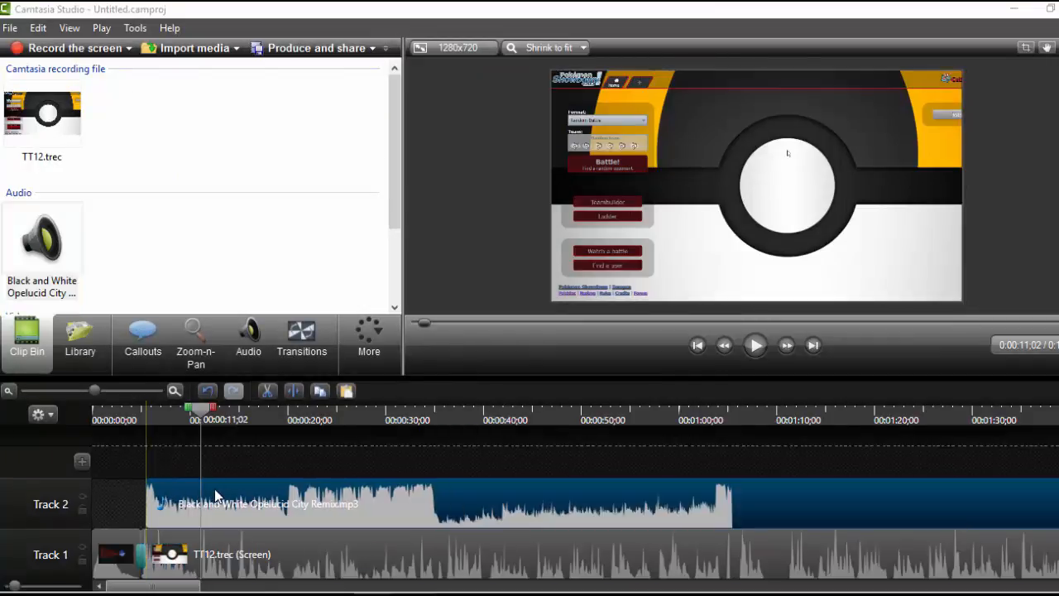
mouse_move(203, 489)
left_mouse_down()
mouse_move(191, 490)
mouse_move(220, 488)
mouse_move(197, 487)
left_mouse_up()
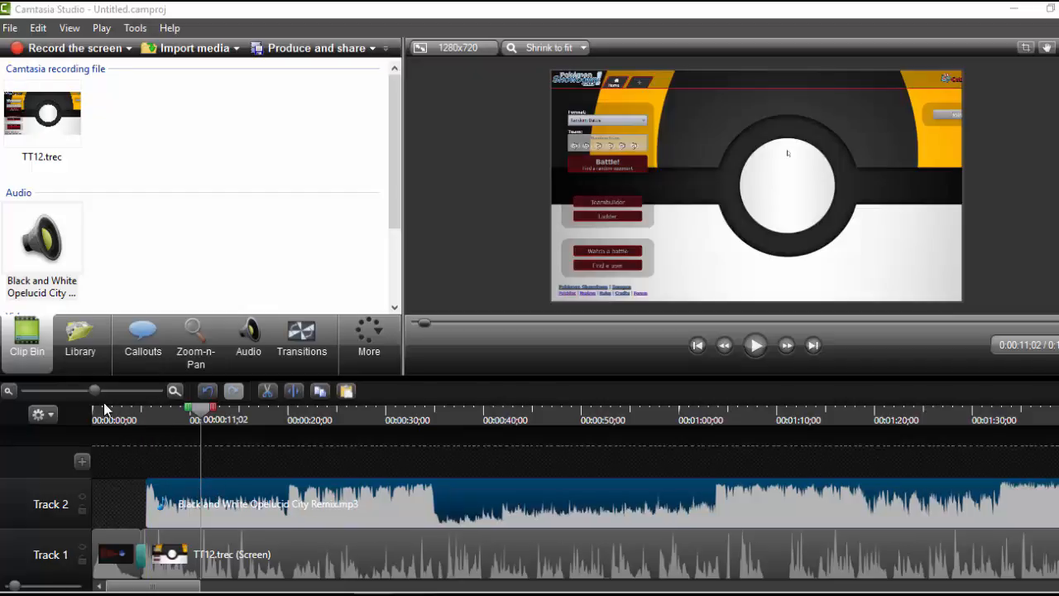
mouse_move(101, 410)
left_mouse_down()
mouse_move(169, 418)
mouse_move(96, 417)
left_mouse_up()
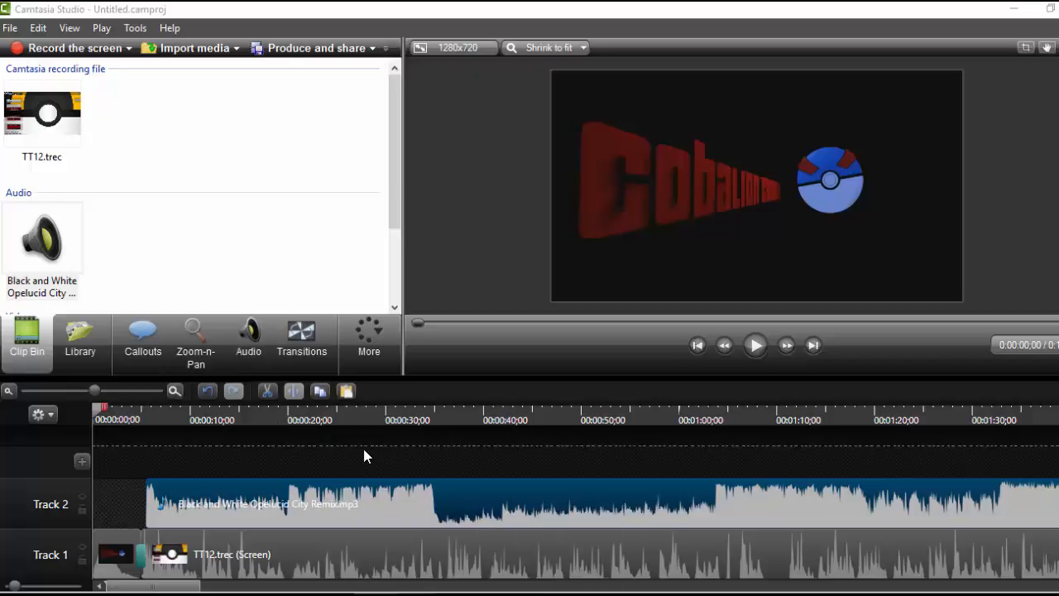
- Lower the music's audio level on Track 2 to nearly the minimum and play back from about 0:00:07;25
left_click(248, 339)
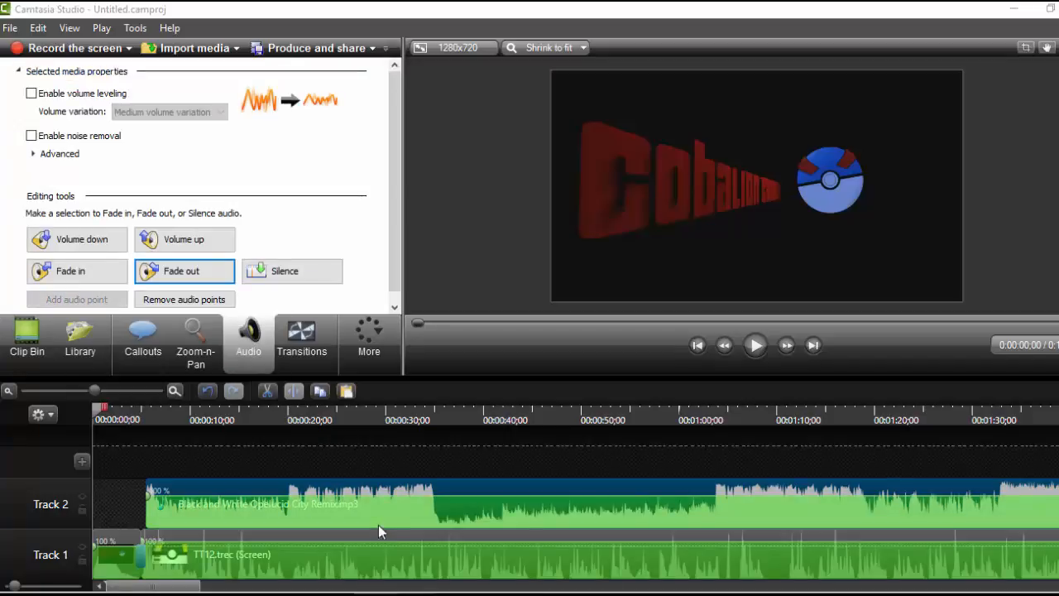
left_click_drag(377, 495, 376, 527)
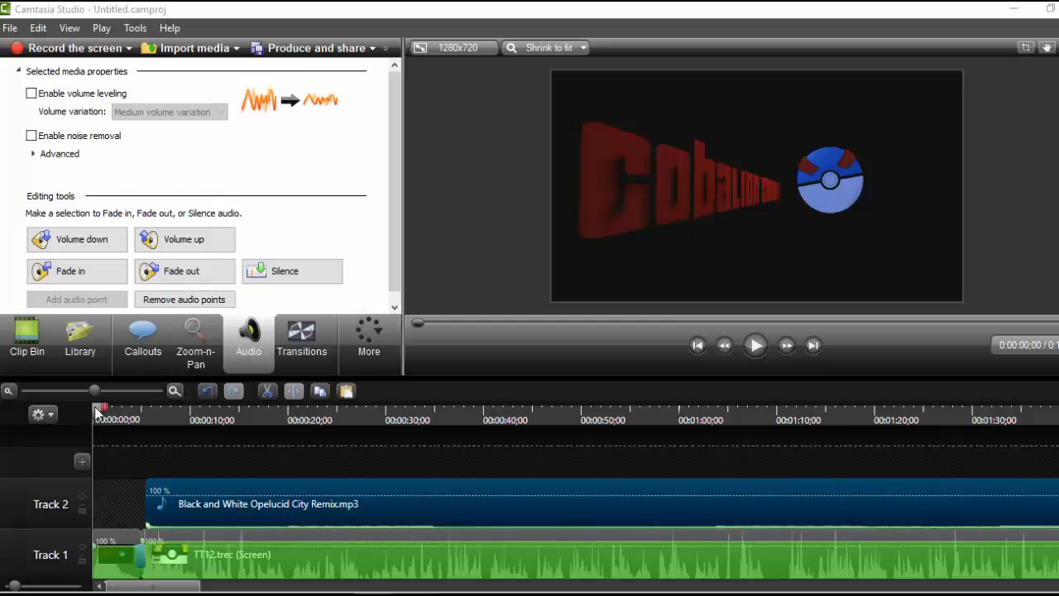
left_click_drag(96, 412, 174, 413)
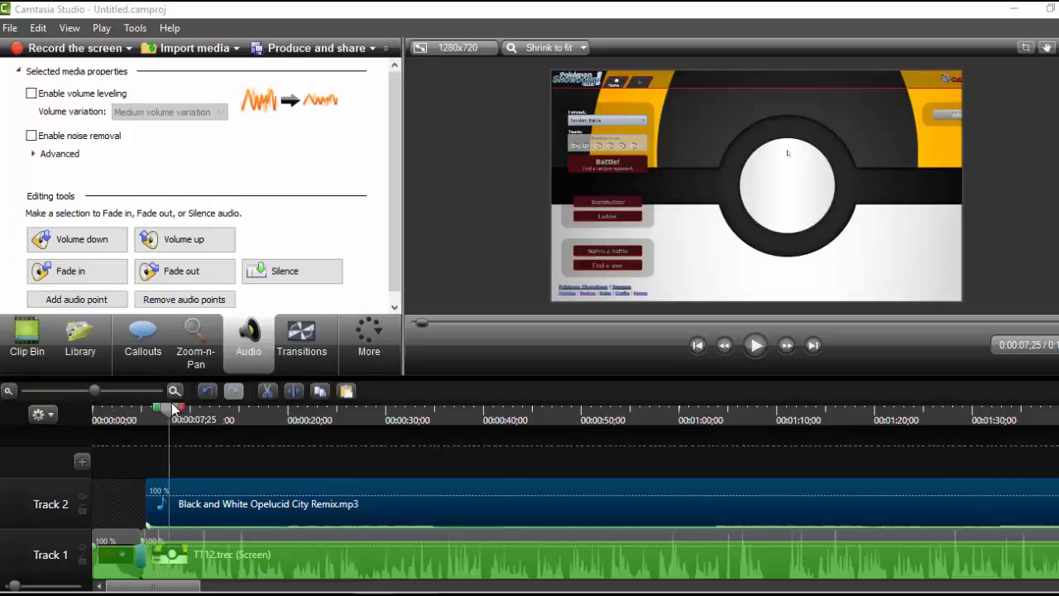
left_click(754, 345)
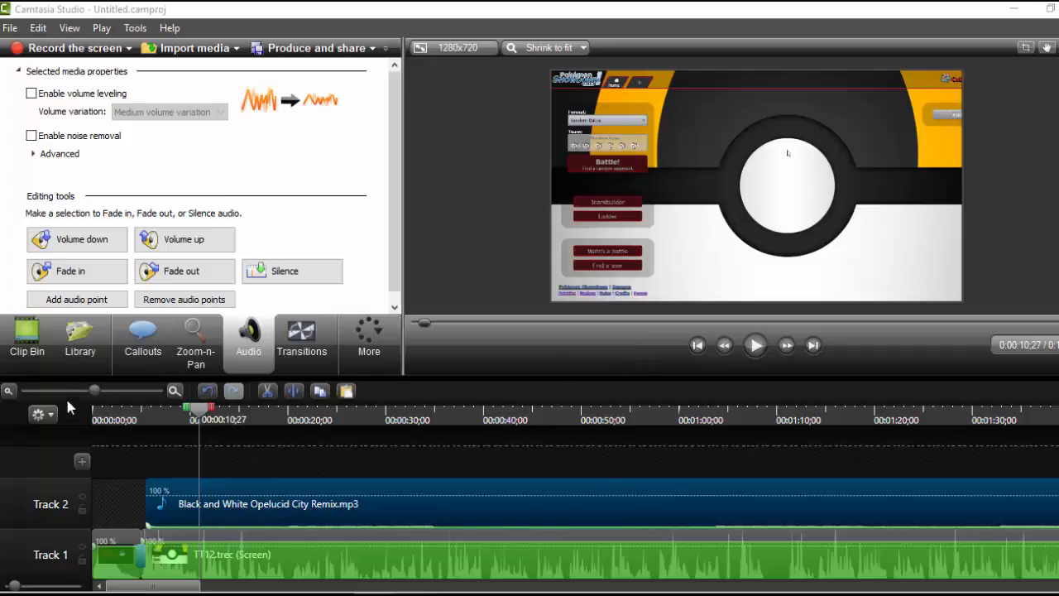
- Append three more copies of Black and White Opelucid City Remix.mp3 back to back after the first one on Track 2
left_click_drag(73, 394, 23, 391)
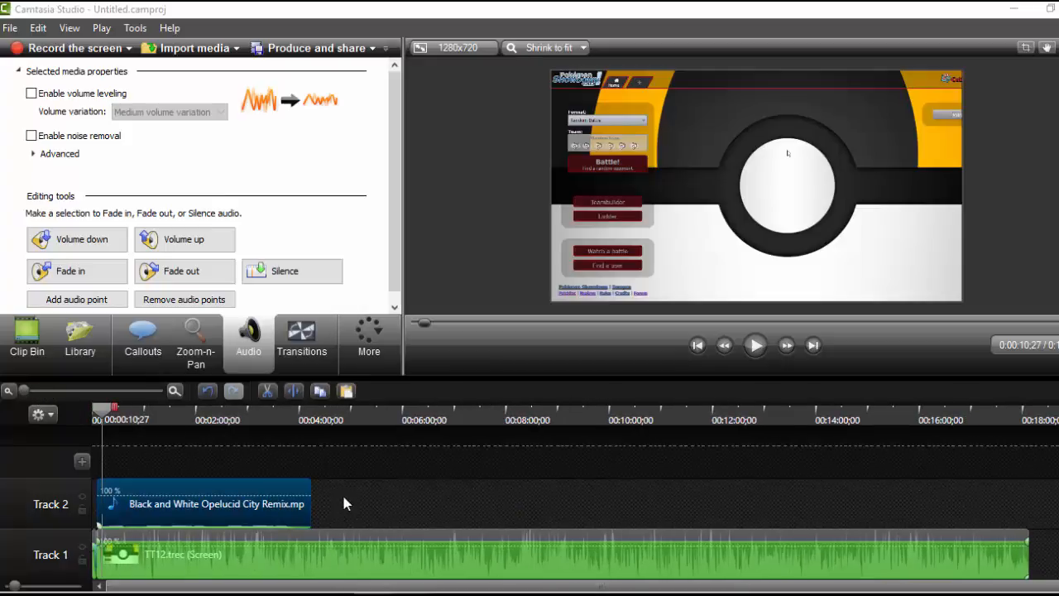
left_click(40, 341)
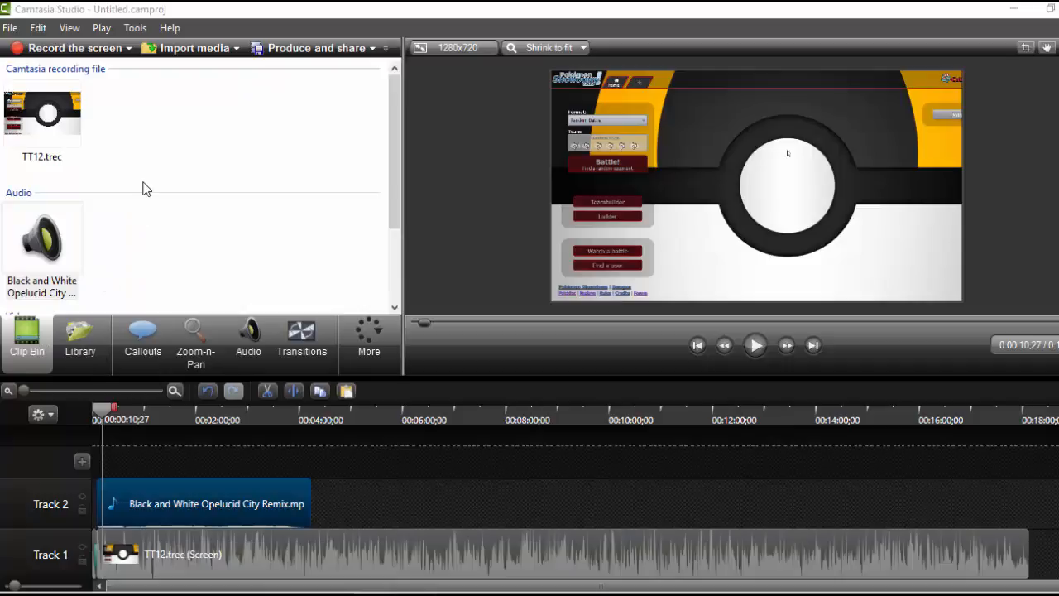
left_click_drag(62, 235, 339, 497)
left_click_drag(418, 492, 377, 495)
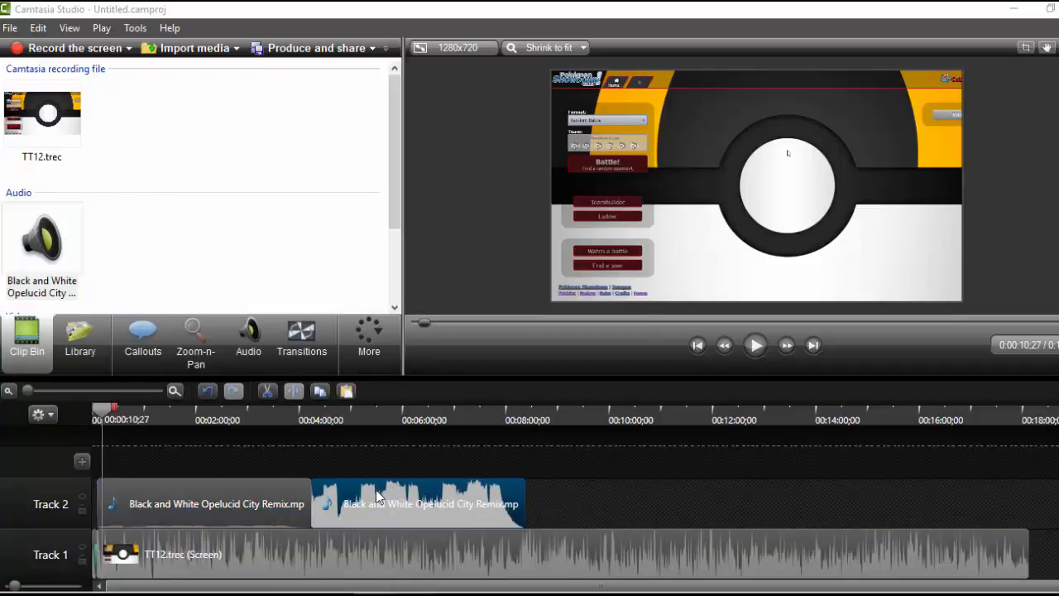
left_click_drag(73, 228, 524, 482)
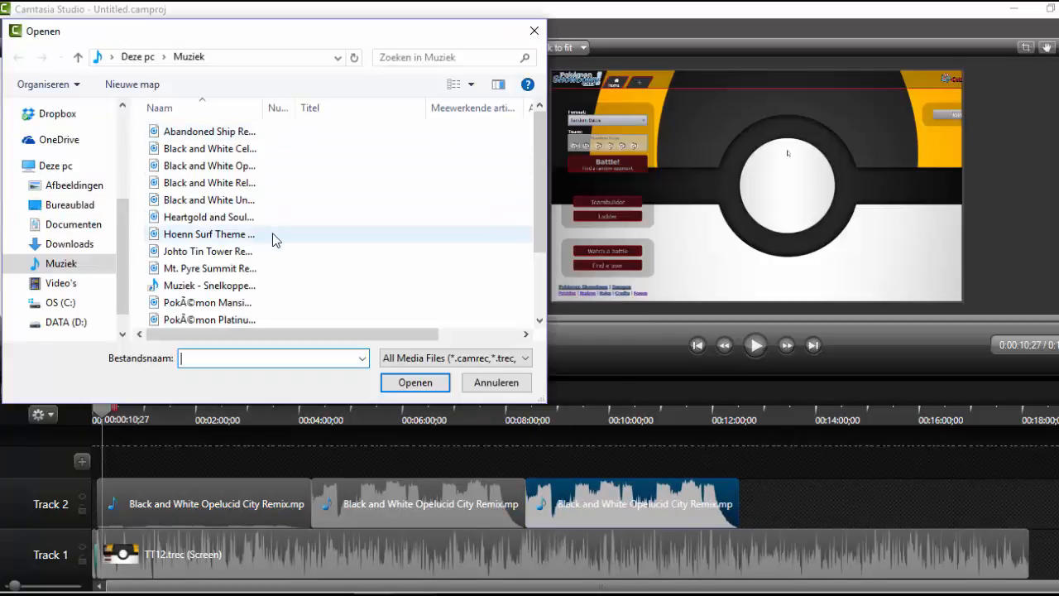
left_click(497, 383)
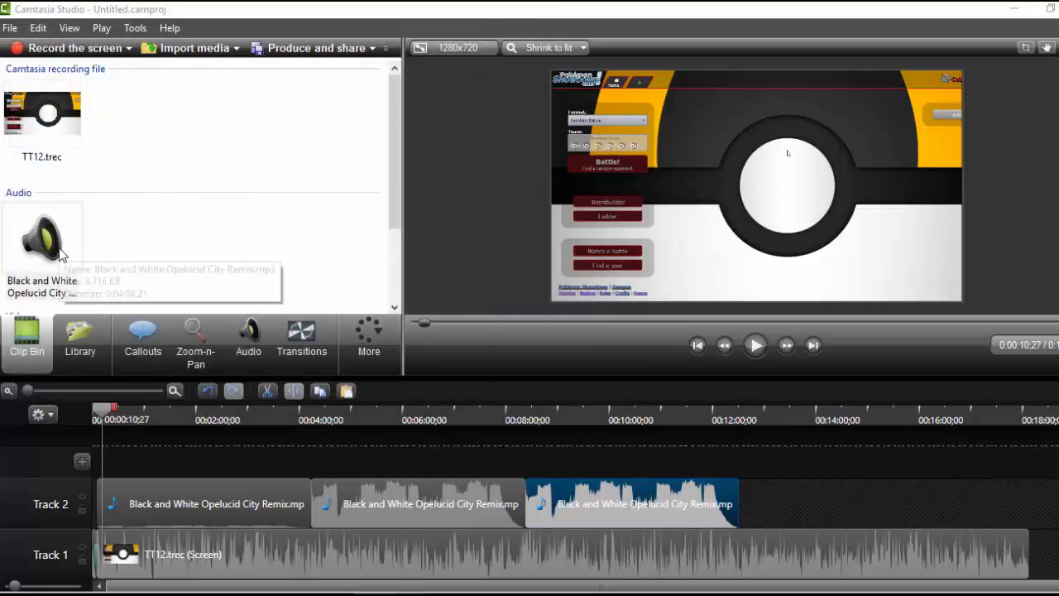
left_click_drag(66, 236, 784, 498)
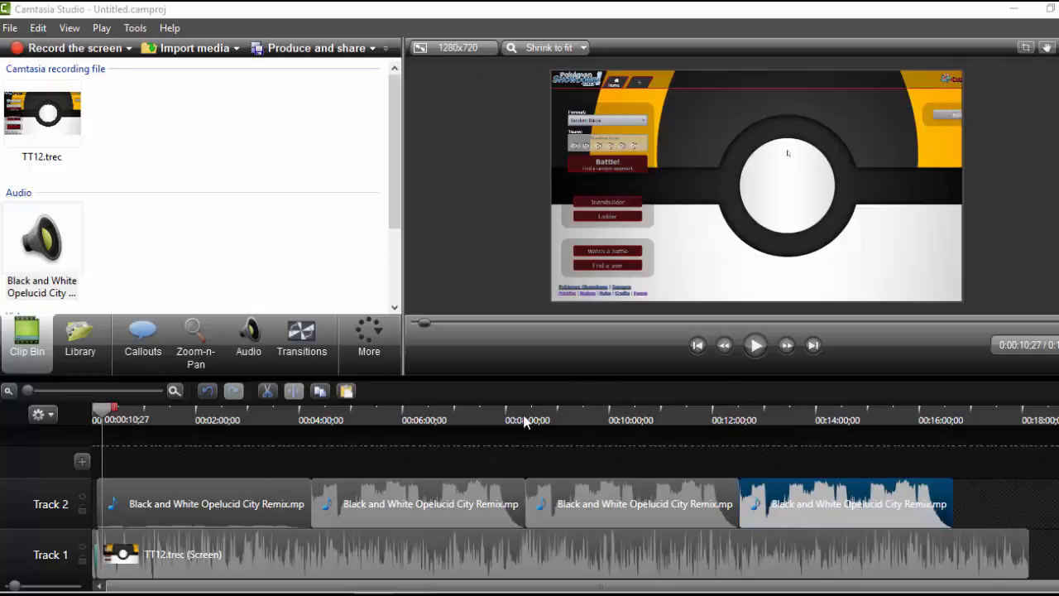
- Preview the music file briefly and append one more copy after the last clip on Track 2
double_click(69, 280)
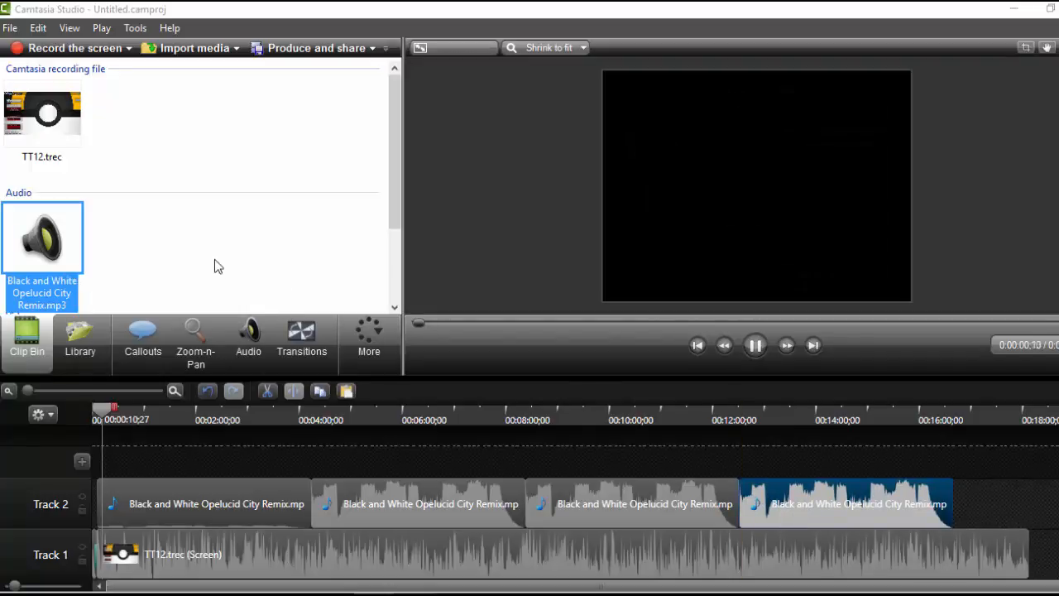
double_click(60, 242)
left_click(757, 348)
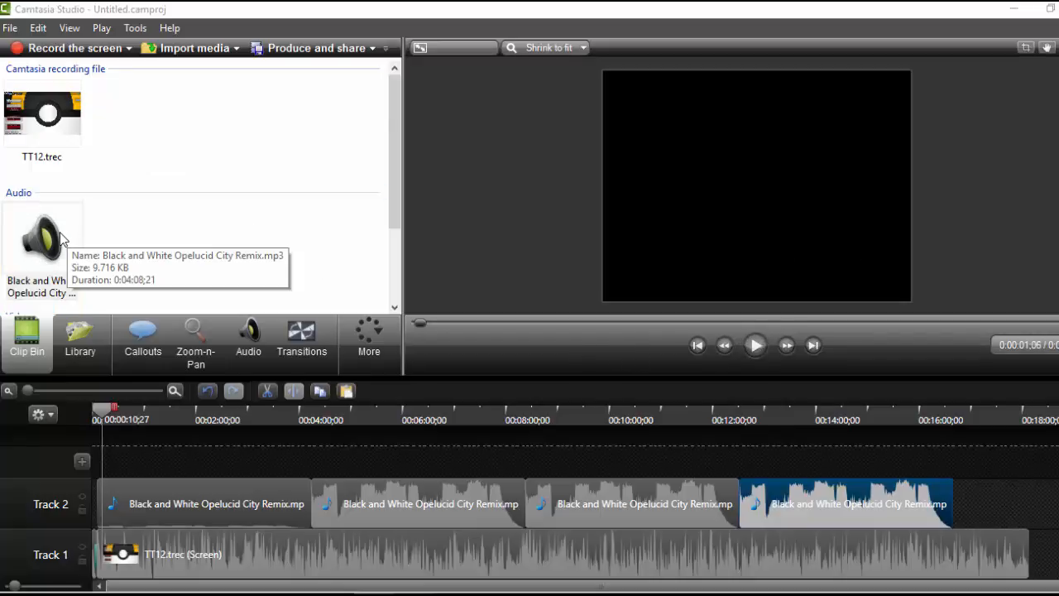
left_click(10, 242)
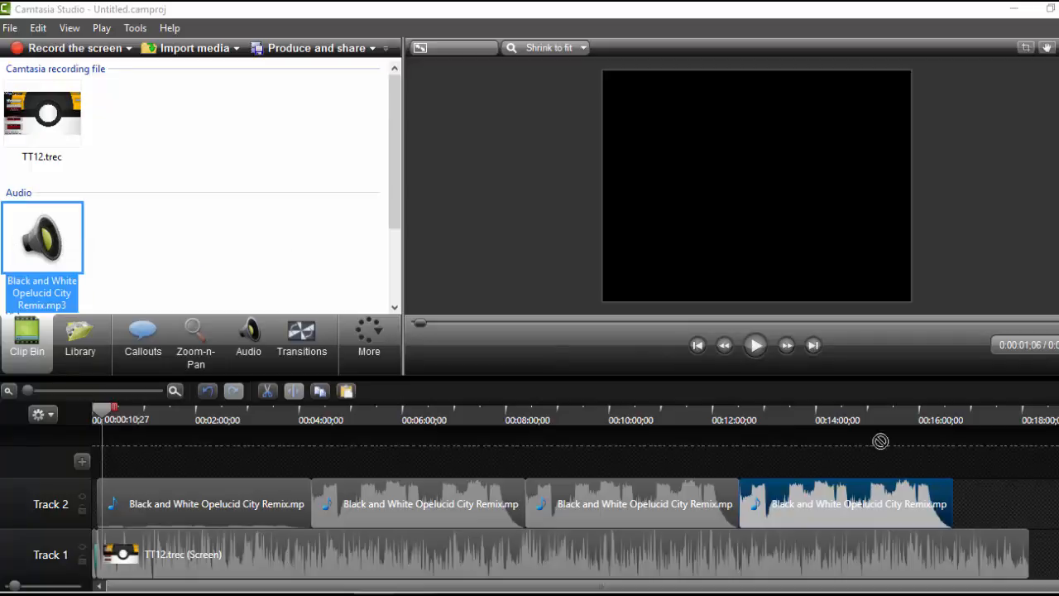
left_click_drag(979, 508, 1026, 505)
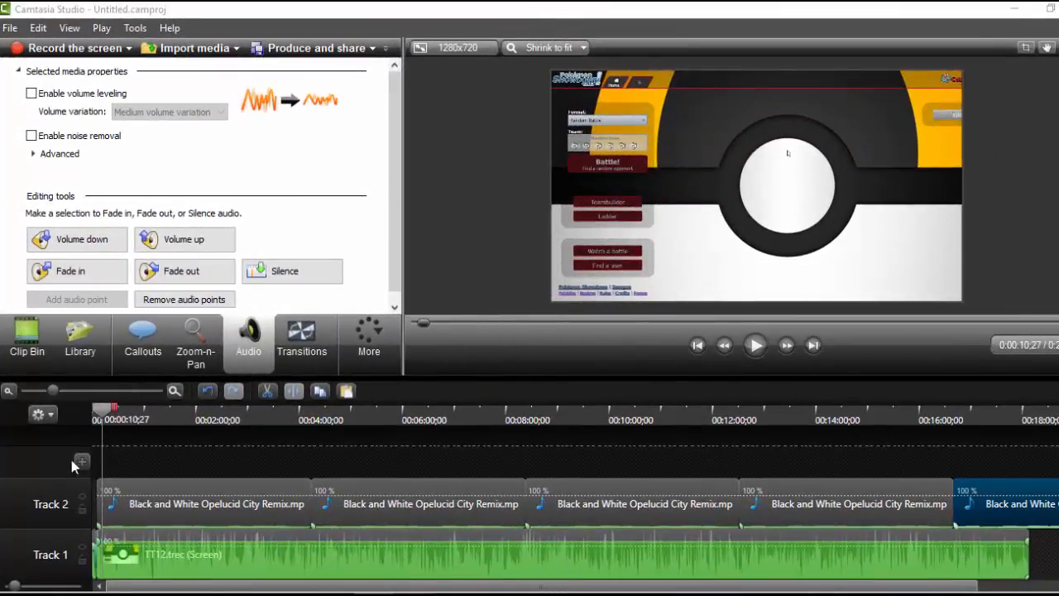
- Move the playhead to 0:07:49;23 and trim the last music clip on Track 2 to end together with TT12.trec
left_click(498, 414)
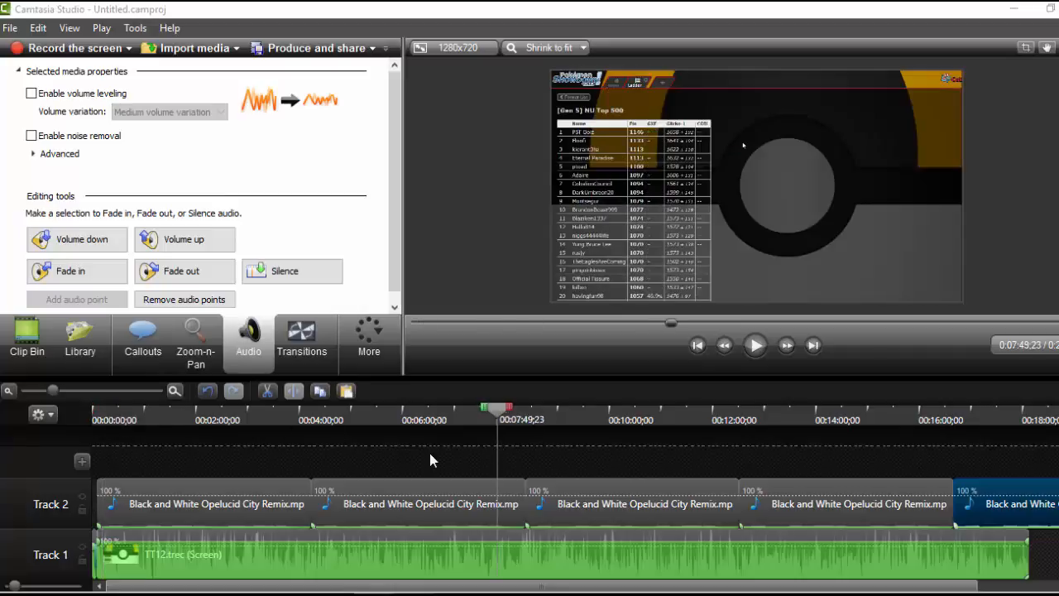
left_click_drag(53, 391, 28, 392)
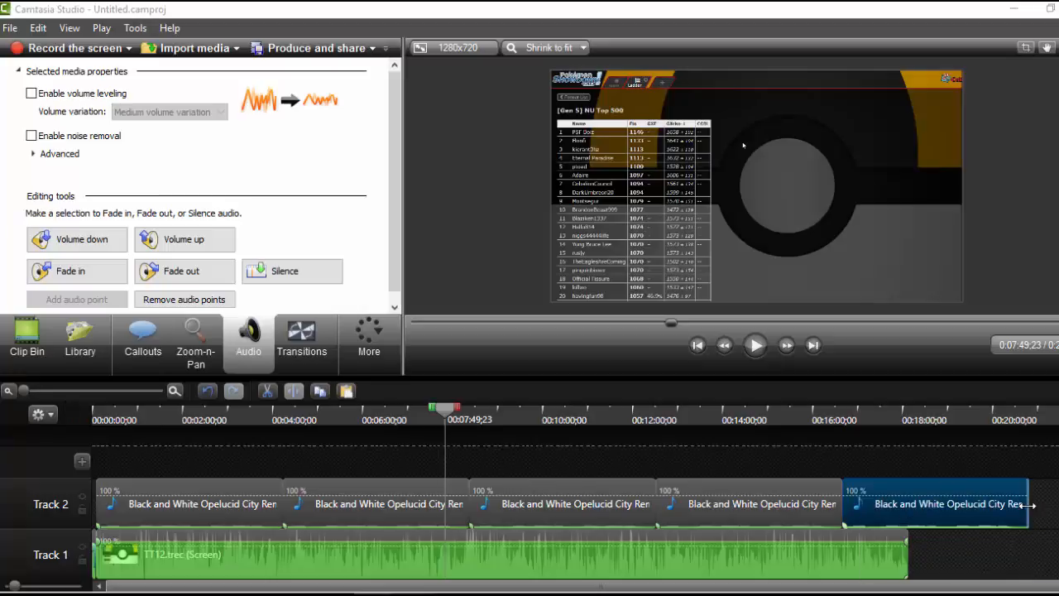
left_click_drag(1030, 511, 908, 506)
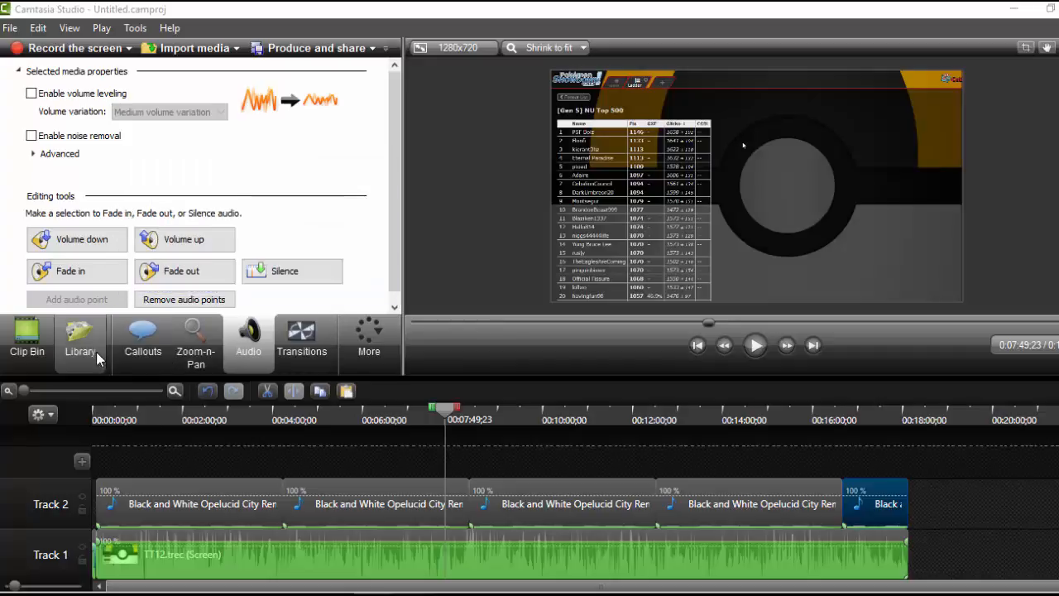
- Add a blue right-arrow callout at the playhead position on a new track
left_click(155, 353)
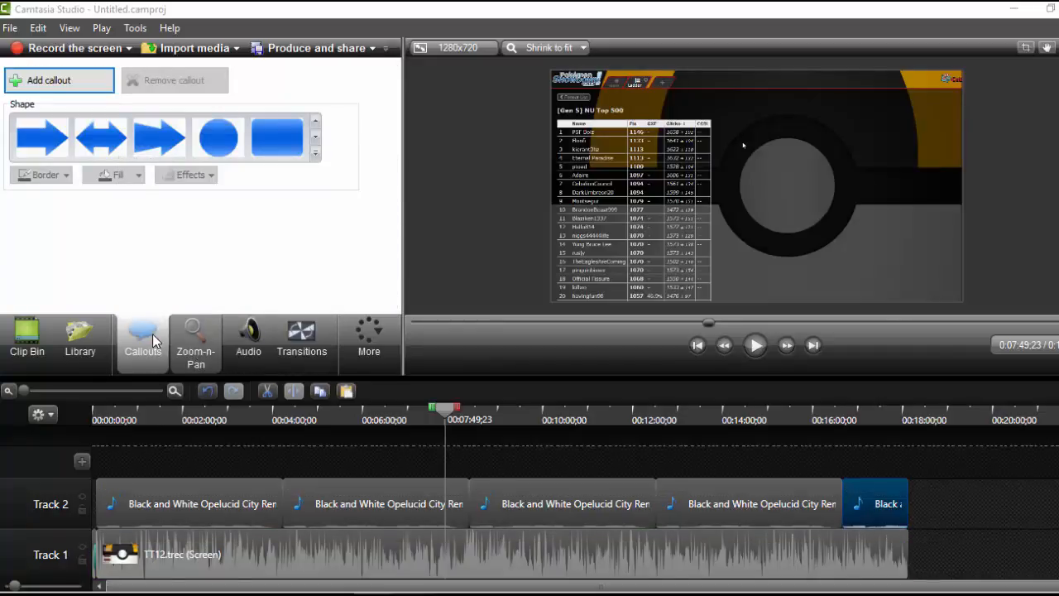
left_click(77, 87)
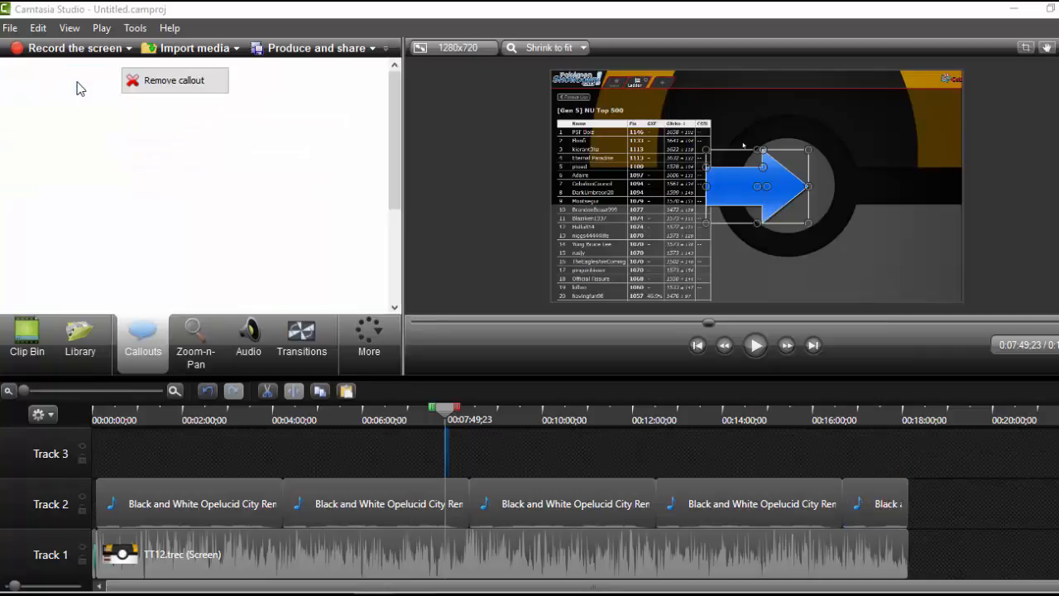
- Move the arrow callout further right, change its shape to a filled rectangle and enter LOLZ as its text
left_click_drag(825, 173, 912, 147)
left_click(294, 132)
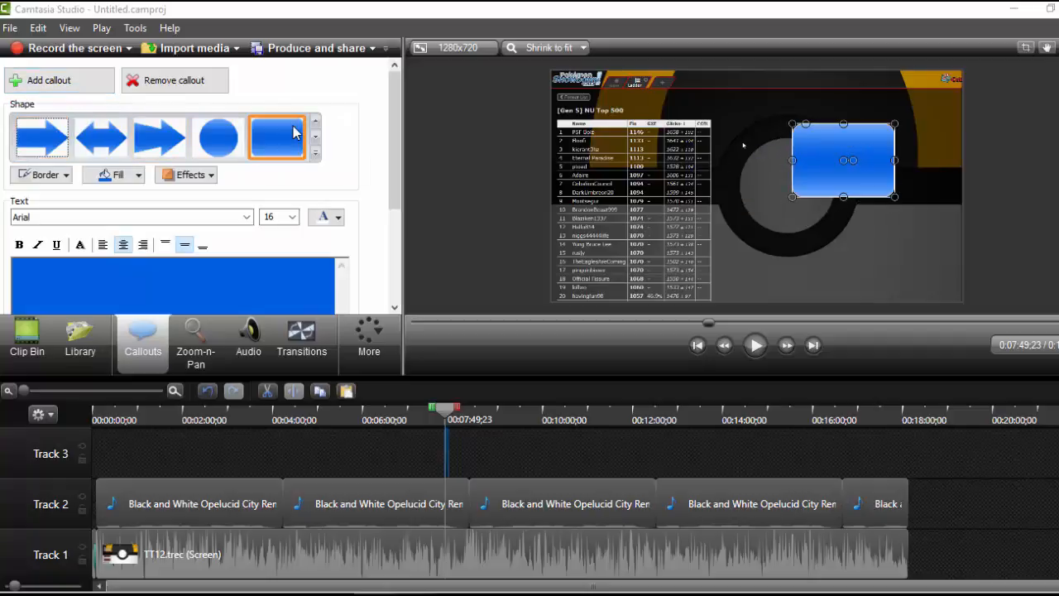
left_click(258, 275)
type("LOLZ")
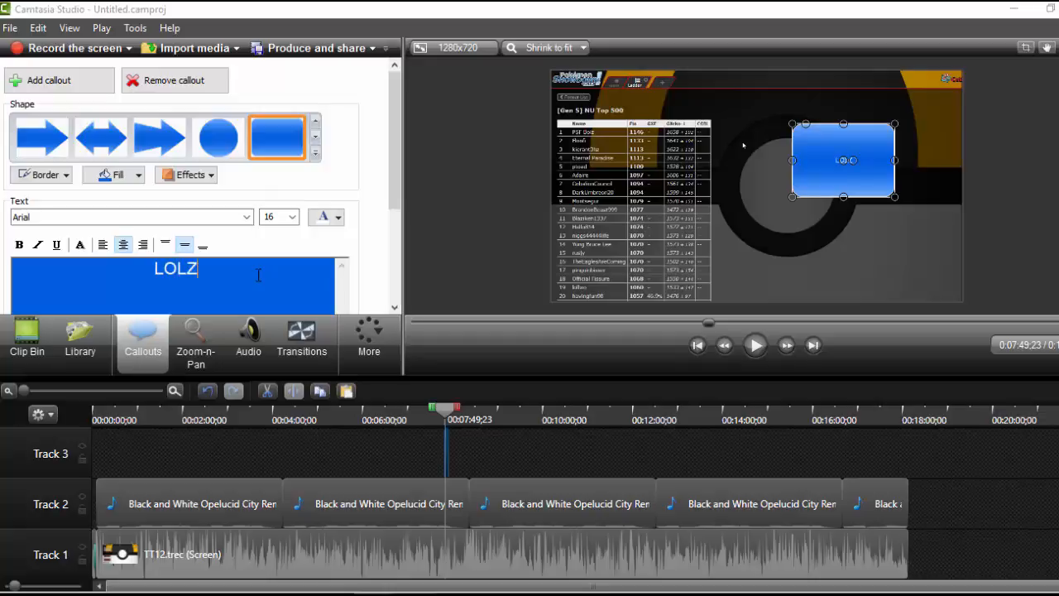
- Clear the rectangle callout's text and turn off its Shadow effect
key("BackSpace")
key("BackSpace")
key("BackSpace")
key("BackSpace")
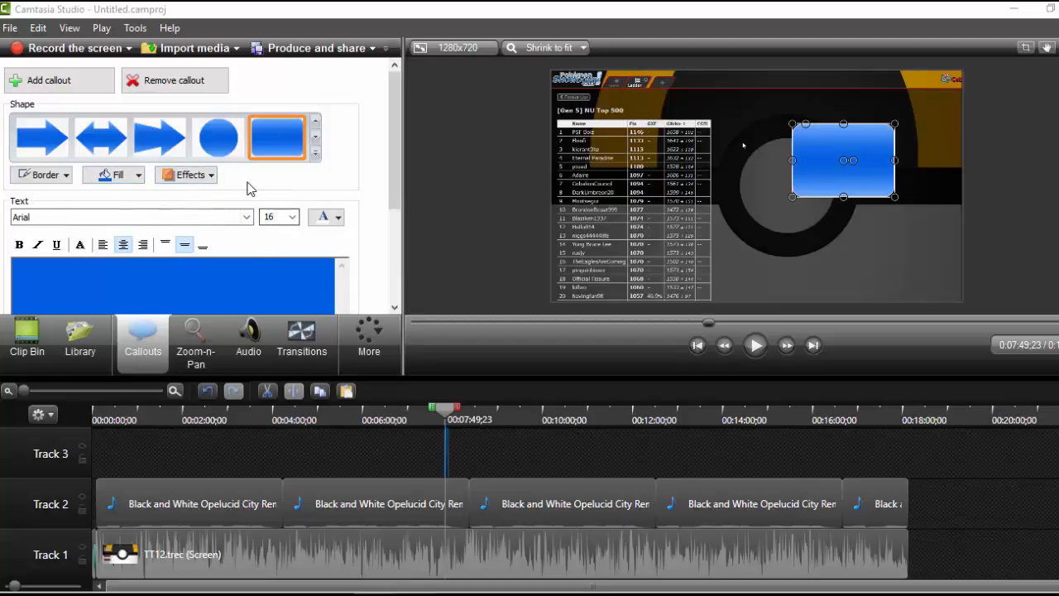
left_click(196, 176)
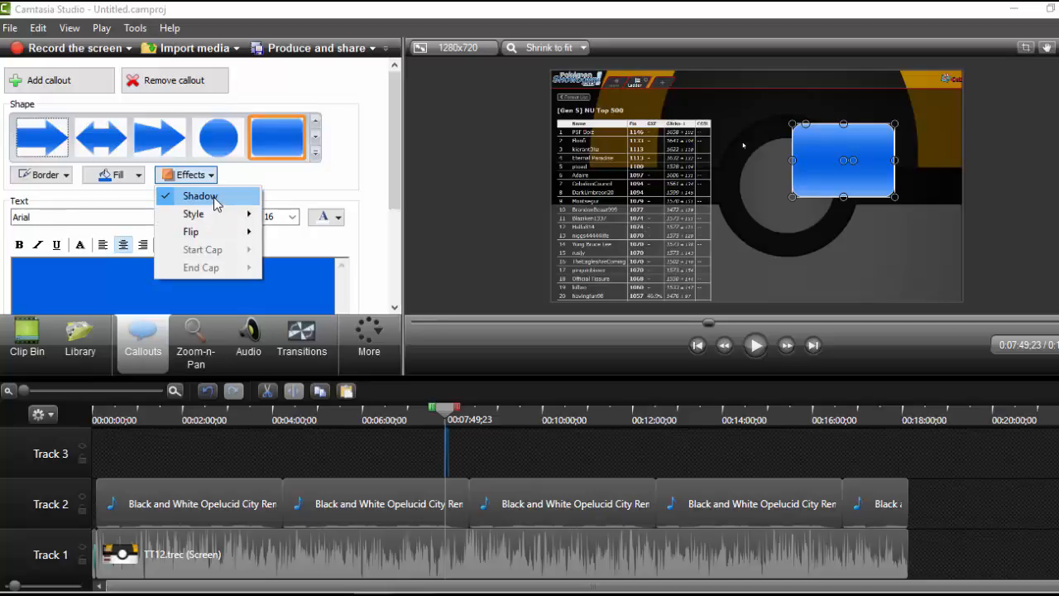
left_click(213, 199)
- Try the fourth effect style on the rectangle callout and return it to the first style
left_click(214, 184)
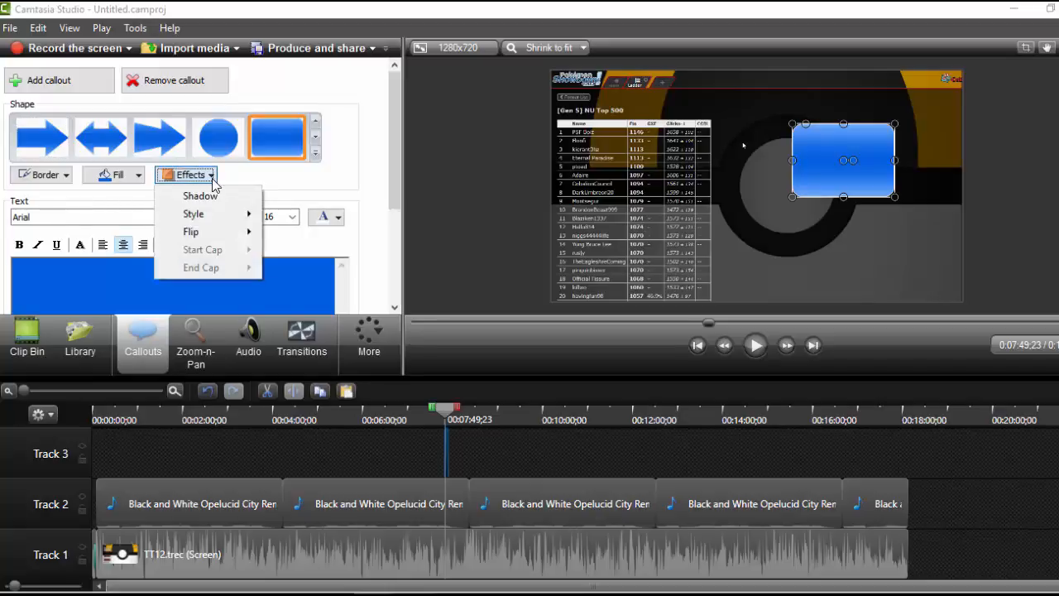
mouse_move(239, 214)
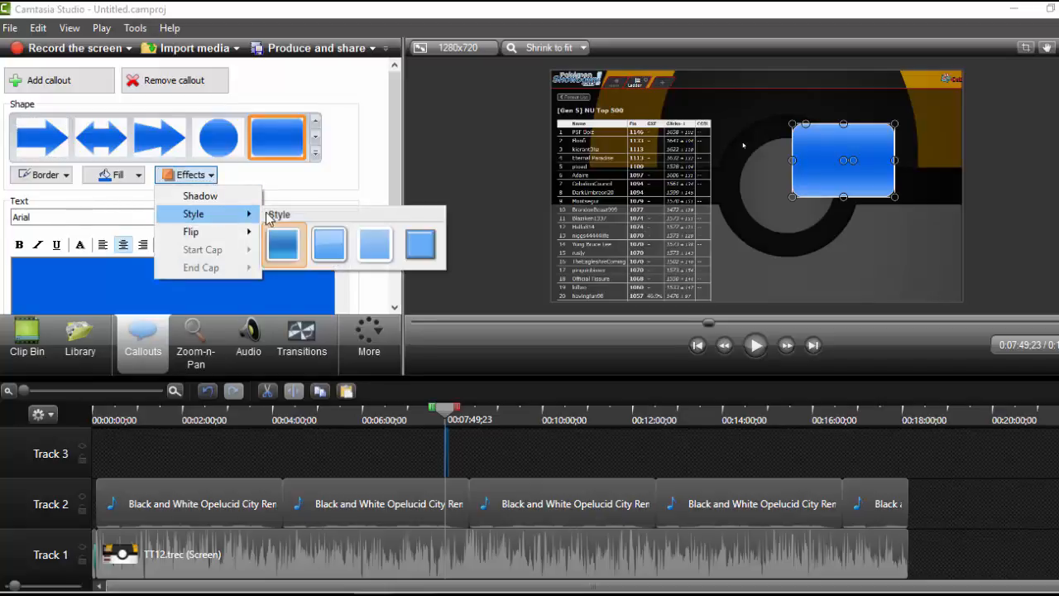
left_click(414, 242)
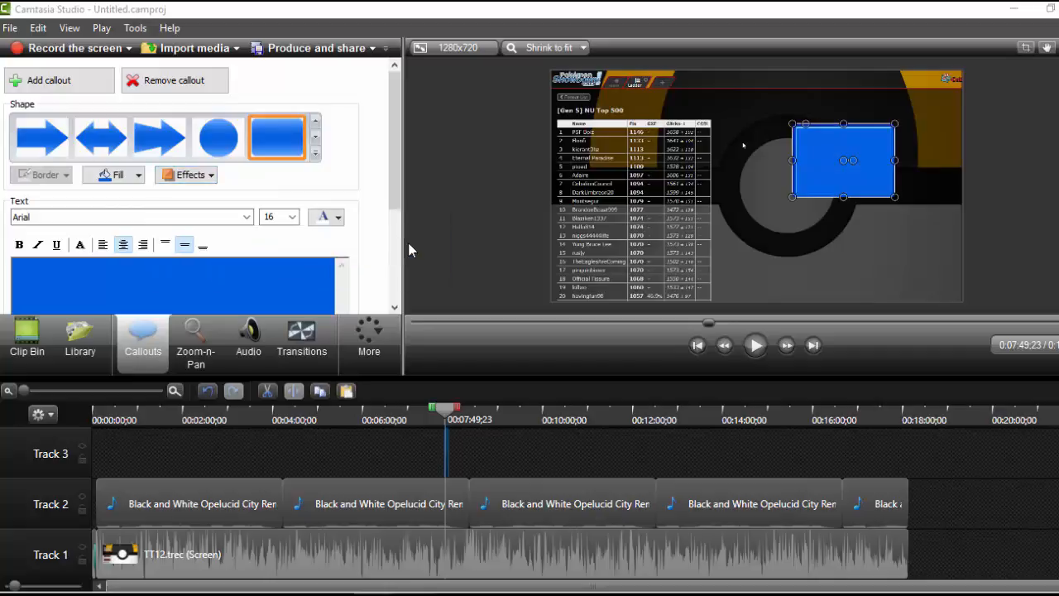
left_click(190, 175)
mouse_move(238, 217)
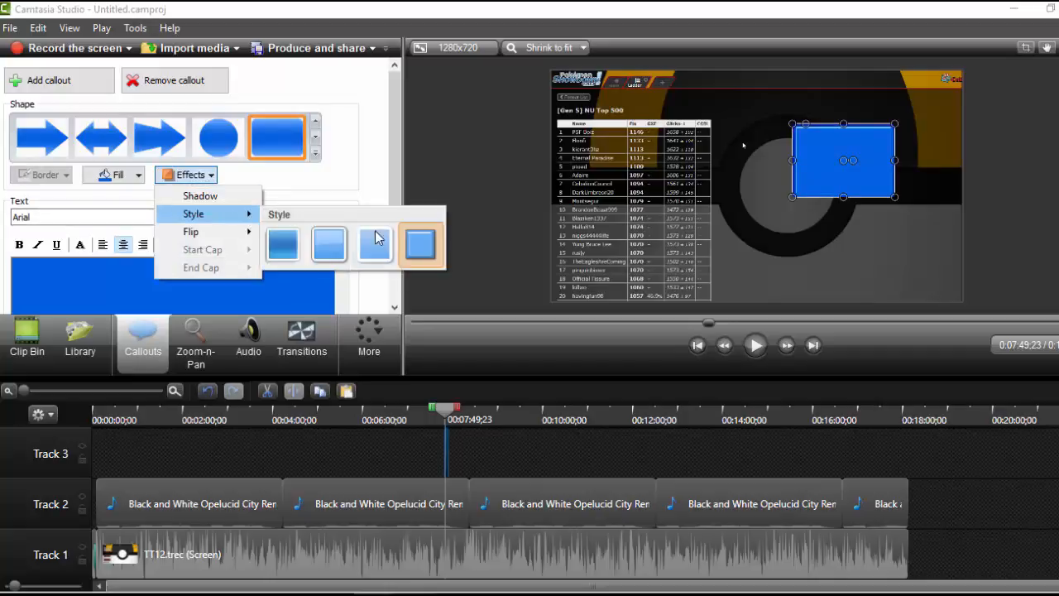
left_click(285, 245)
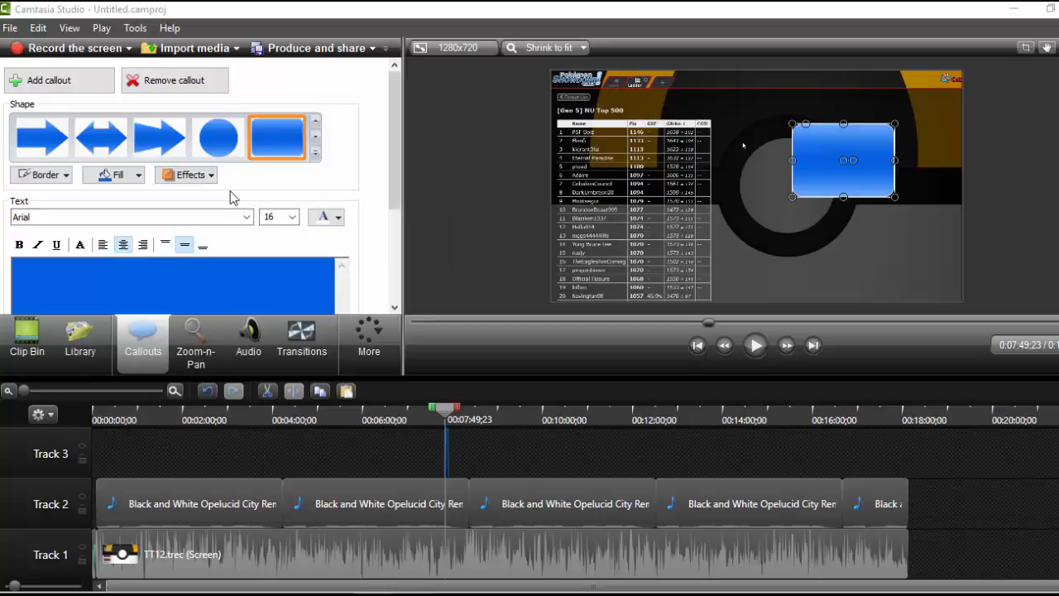
- Browse the other callout shapes and change the rectangle callout to a Transparent Hotspot
left_click(319, 138)
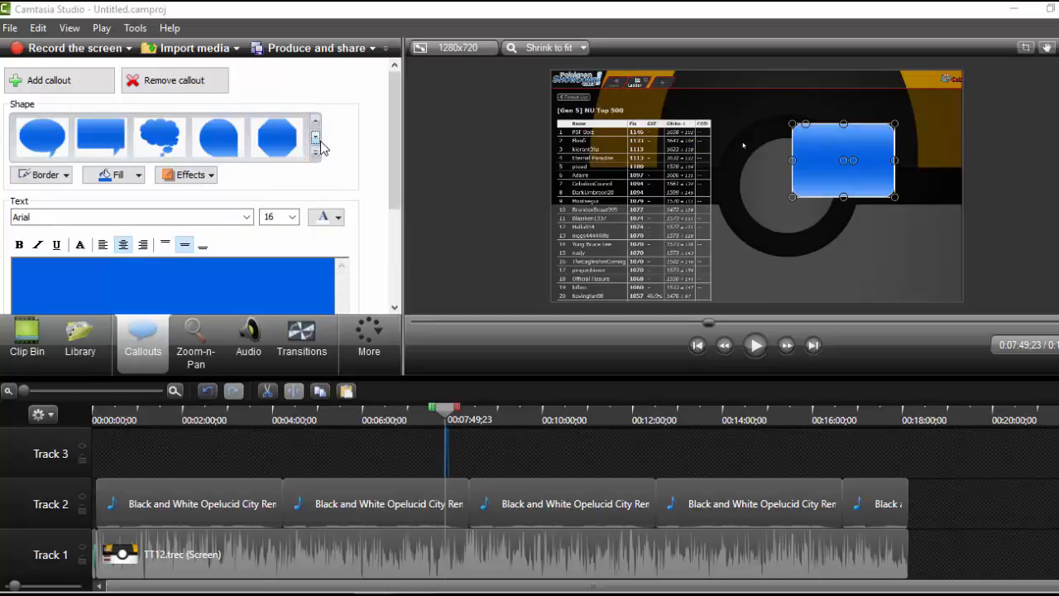
left_click(319, 138)
left_click(319, 138)
left_click(318, 138)
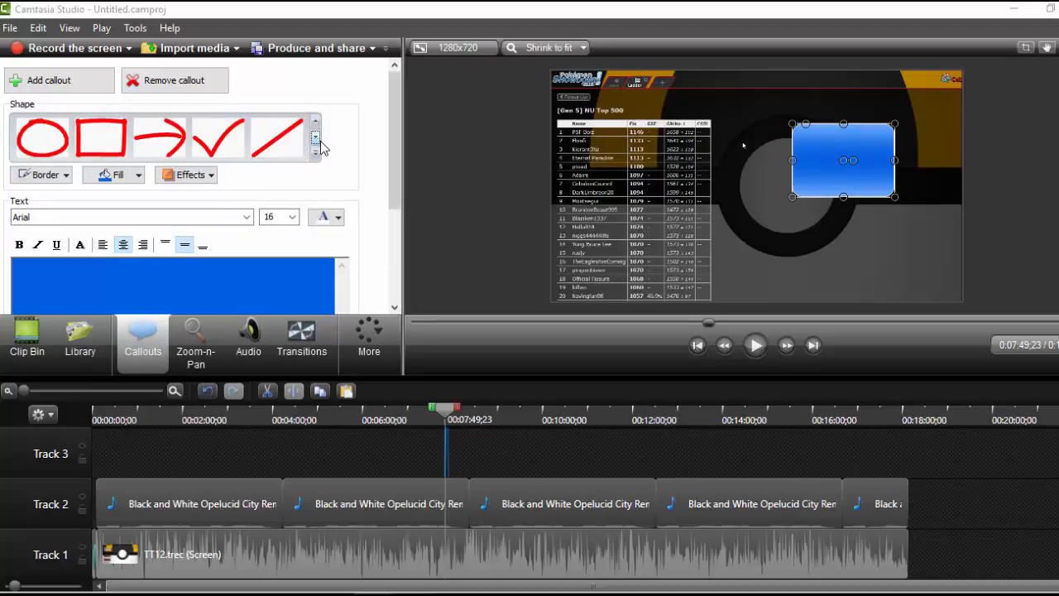
left_click(317, 138)
left_click(318, 138)
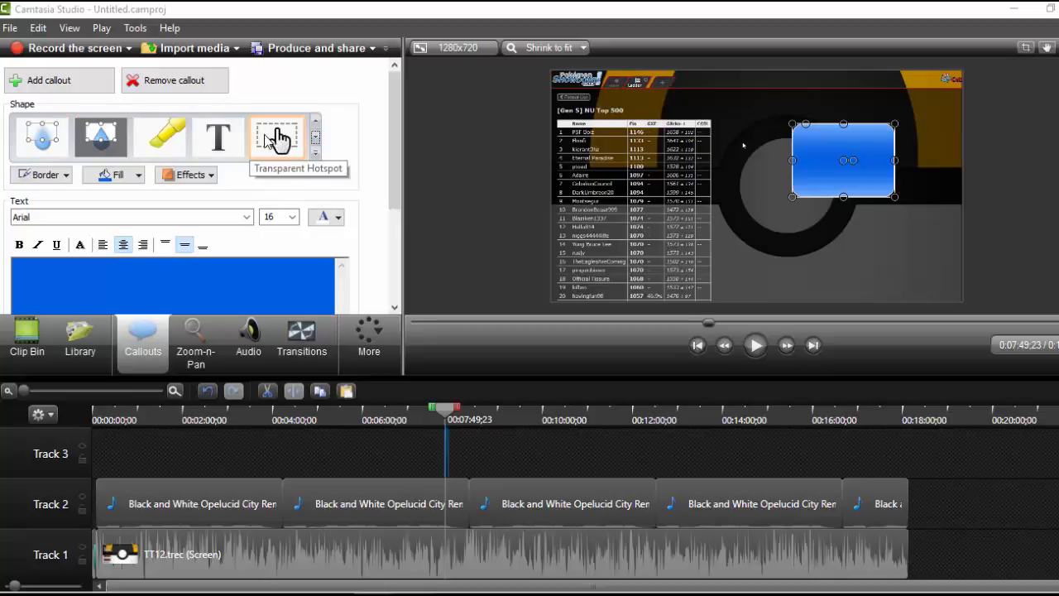
left_click(292, 154)
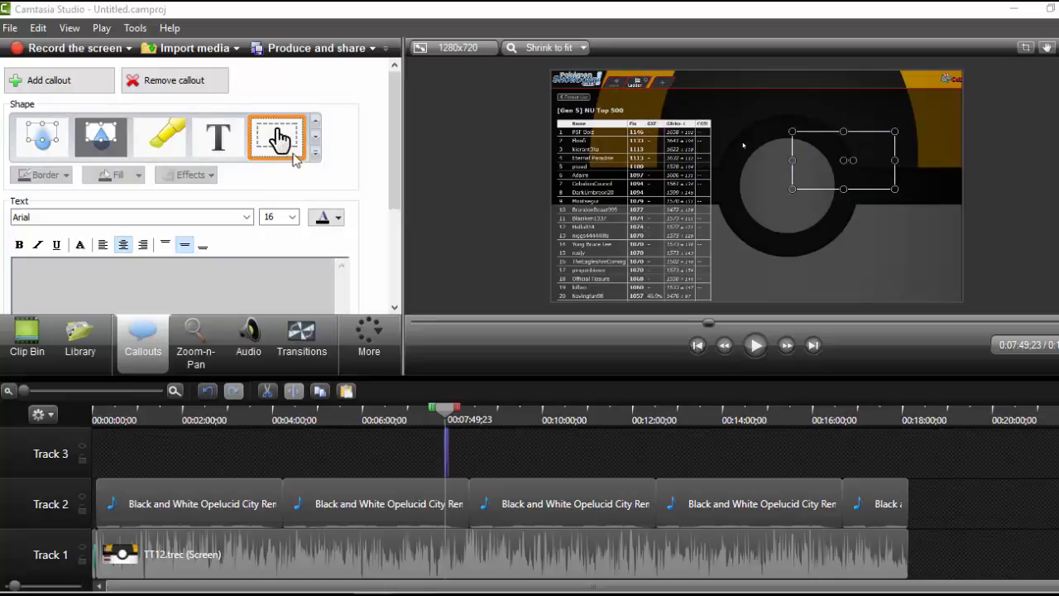
- Enter "basically text" as the hotspot callout's text
left_click(261, 296)
type("basicaal")
key("BackSpace")
key("BackSpace")
type("lly tex")
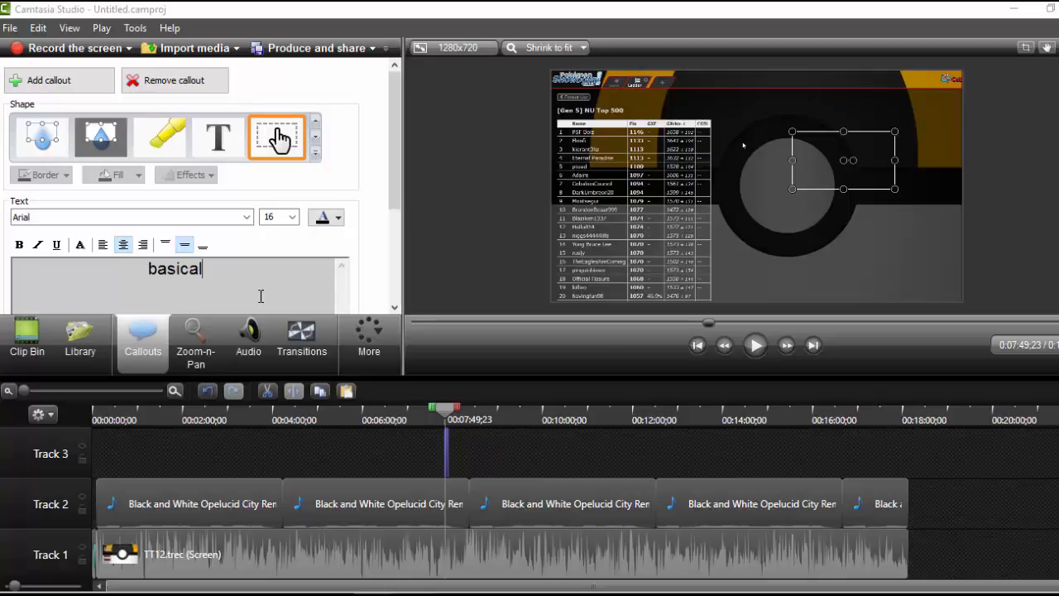
type("t")
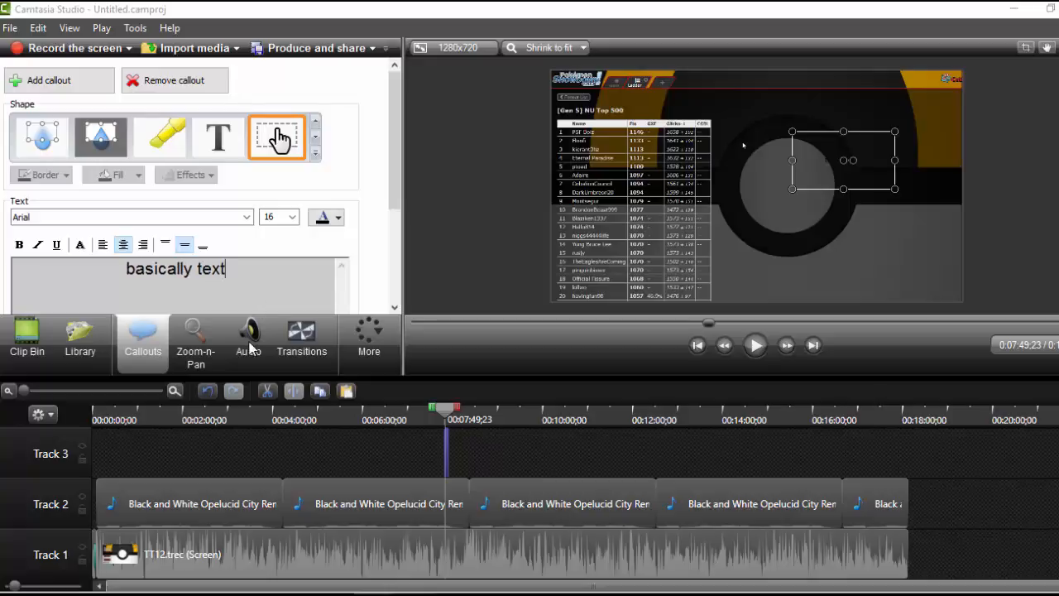
- Format the hotspot callout's text in white Impact at size 36
left_click_drag(253, 274, 126, 270)
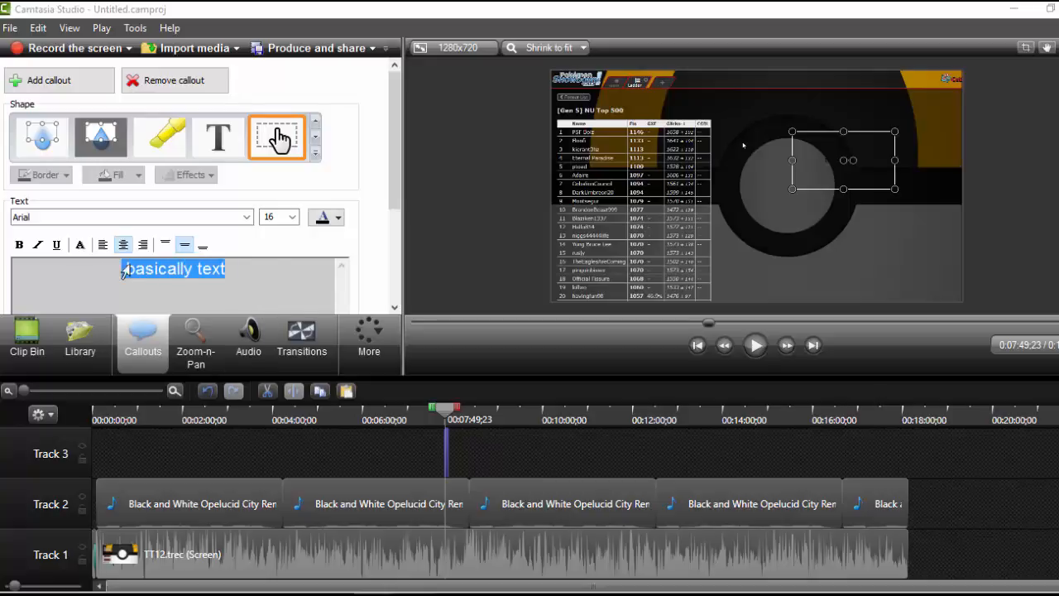
left_click(336, 217)
left_click(315, 277)
left_click(247, 218)
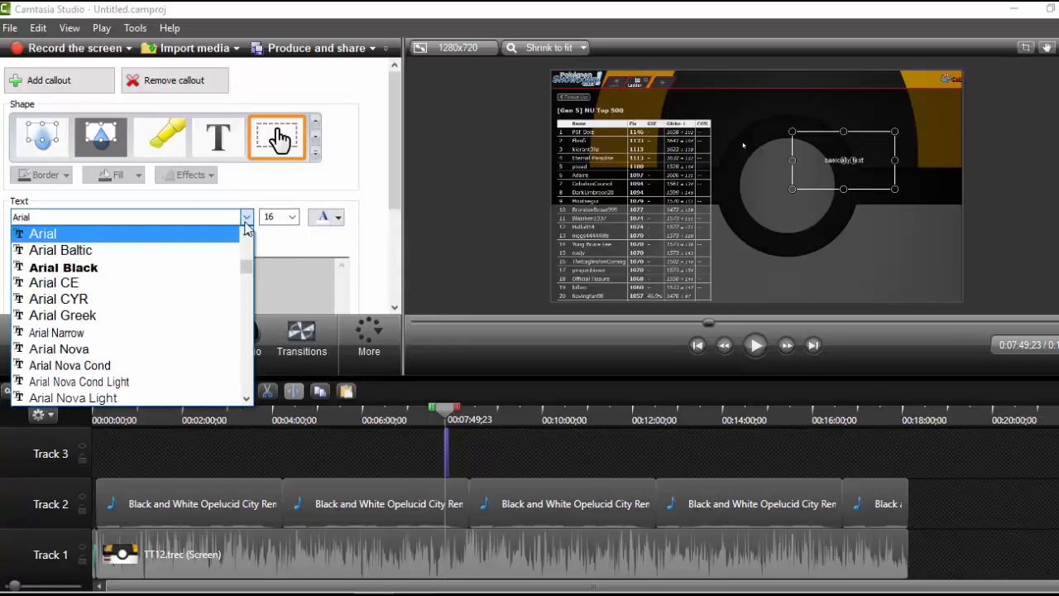
key("i")
key("Return")
left_click(292, 222)
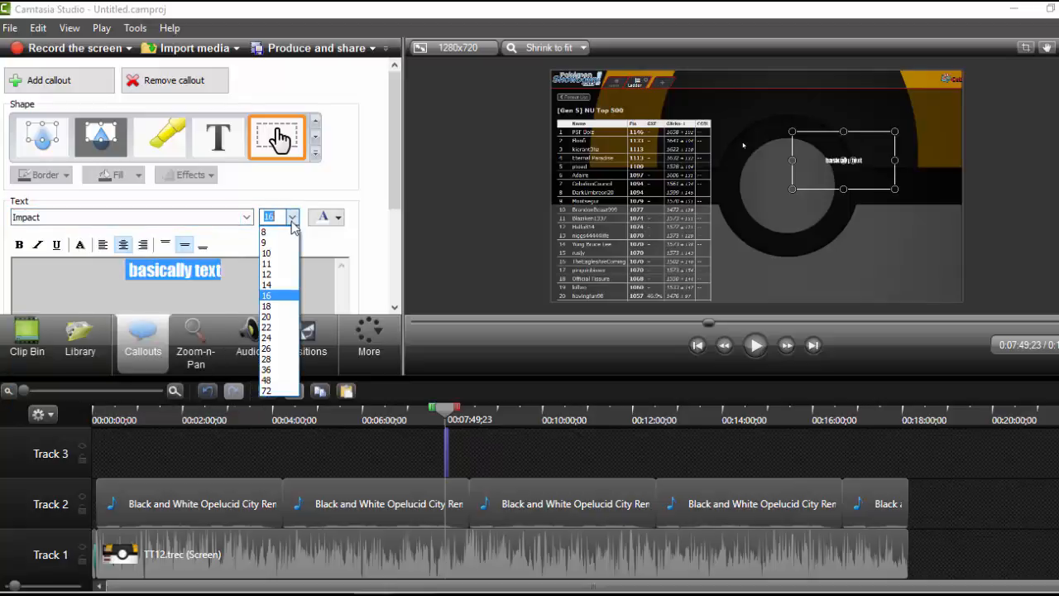
left_click(289, 369)
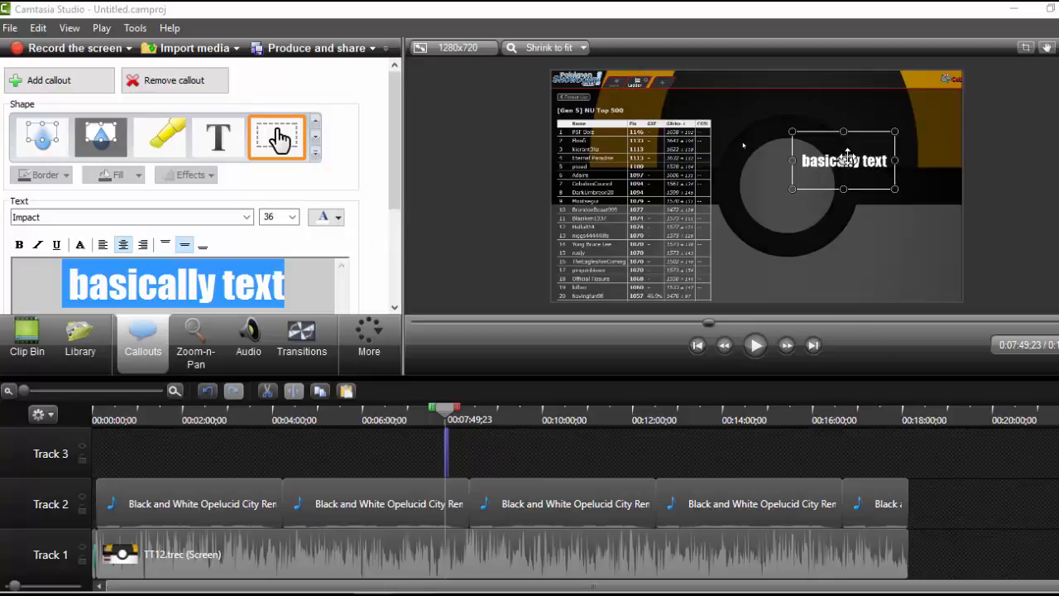
- Shift the hotspot callout slightly to the right in the frame and remove it from the project
left_click_drag(861, 165, 878, 167)
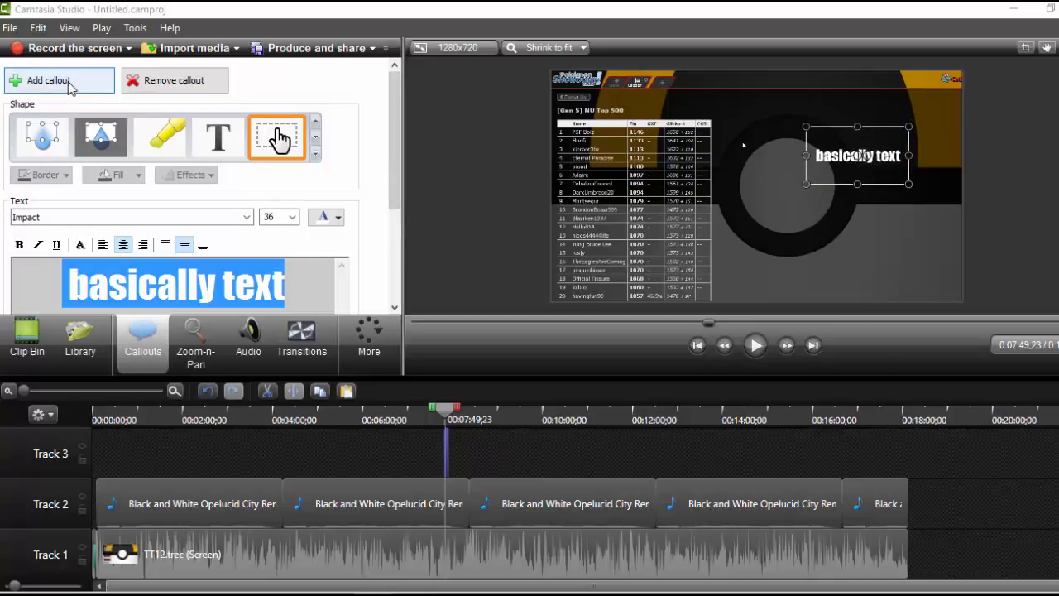
left_click(156, 85)
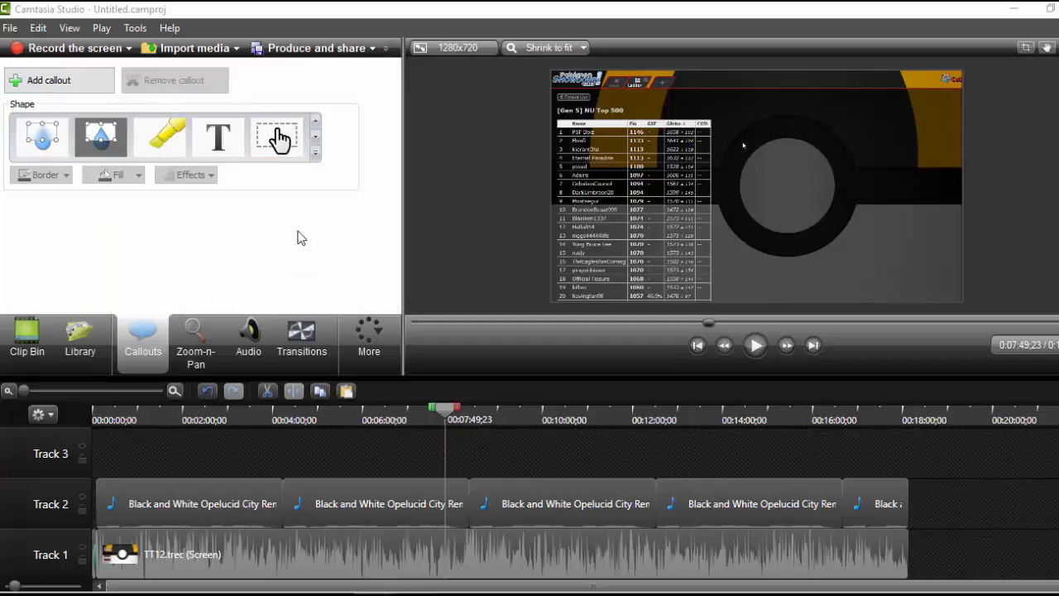
- Add a Zoom-n-Pan at 0:07:49;23 that frames the first rows of the NU Top 500 table
left_click(196, 331)
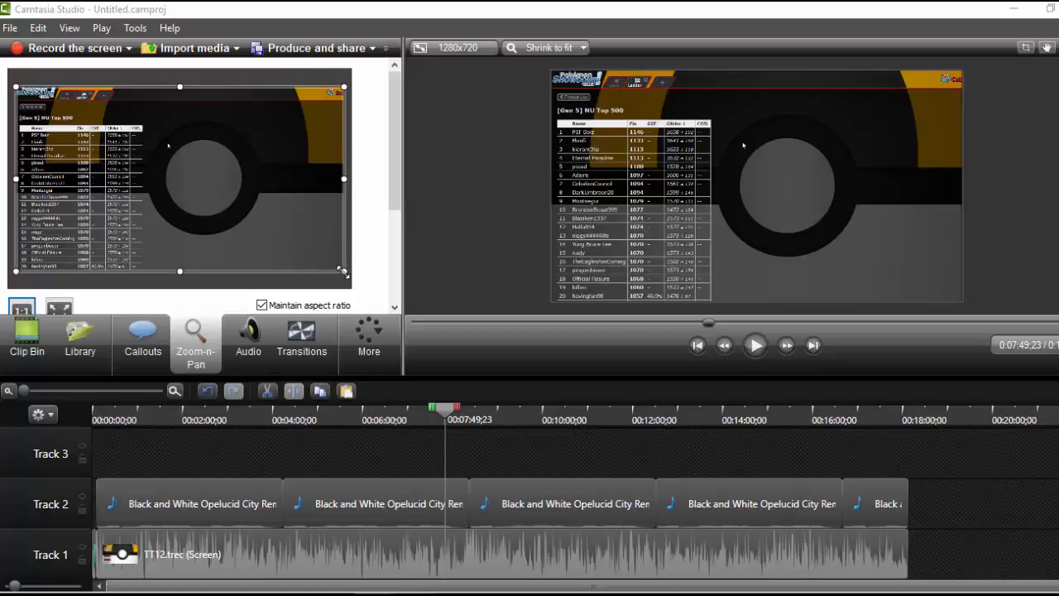
left_click_drag(341, 270, 113, 144)
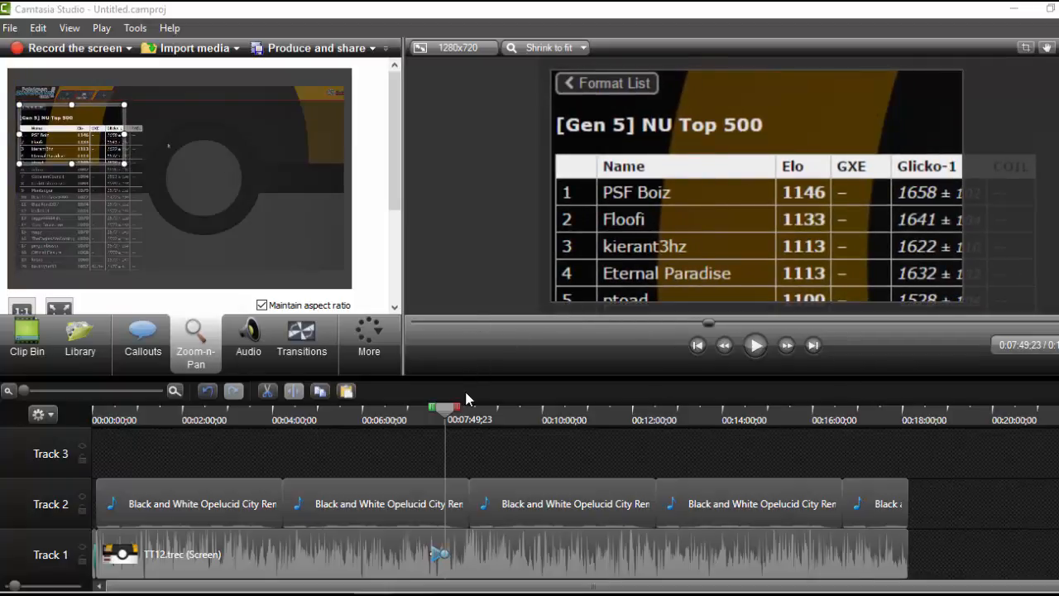
- Split the TT12.trec clip on Track 1 at 0:07:37;24 and again at 0:07:53;00
mouse_move(451, 413)
left_mouse_down()
mouse_move(382, 411)
mouse_move(537, 419)
mouse_move(497, 424)
mouse_move(488, 421)
mouse_move(793, 411)
mouse_move(437, 411)
left_mouse_up()
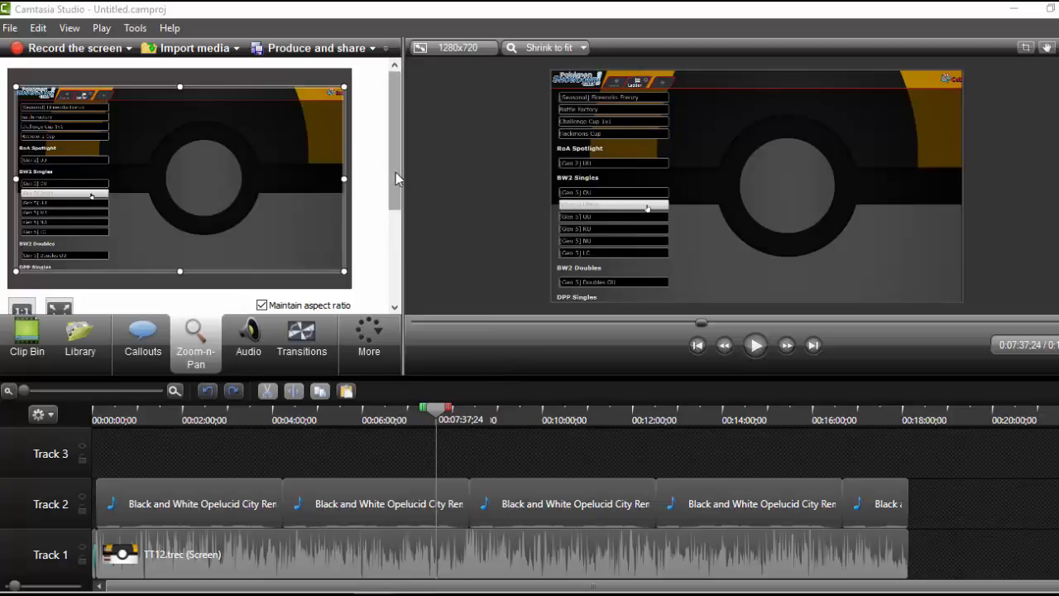
left_click(426, 533)
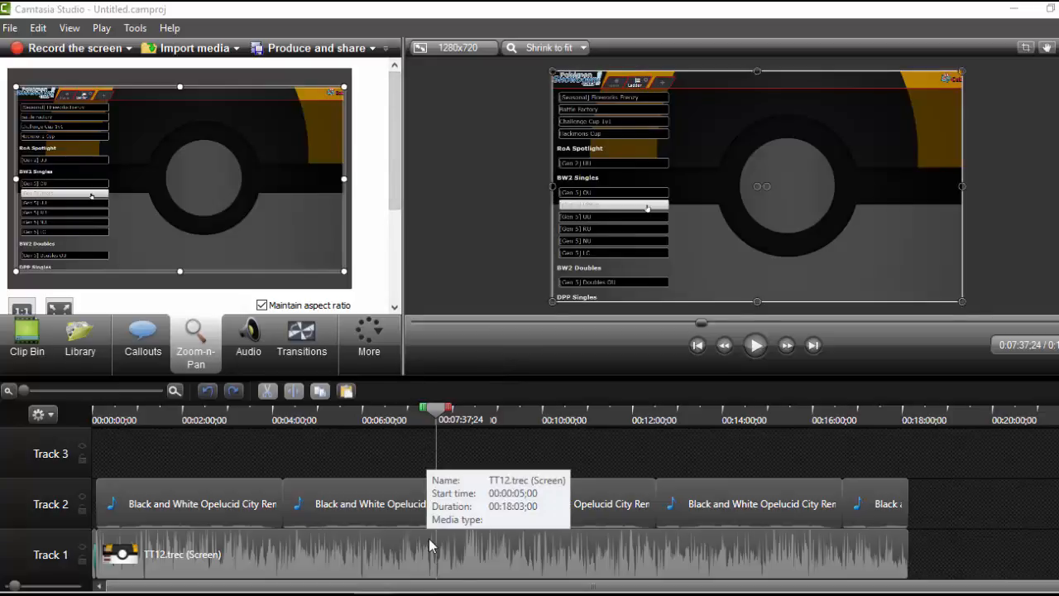
left_click(296, 392)
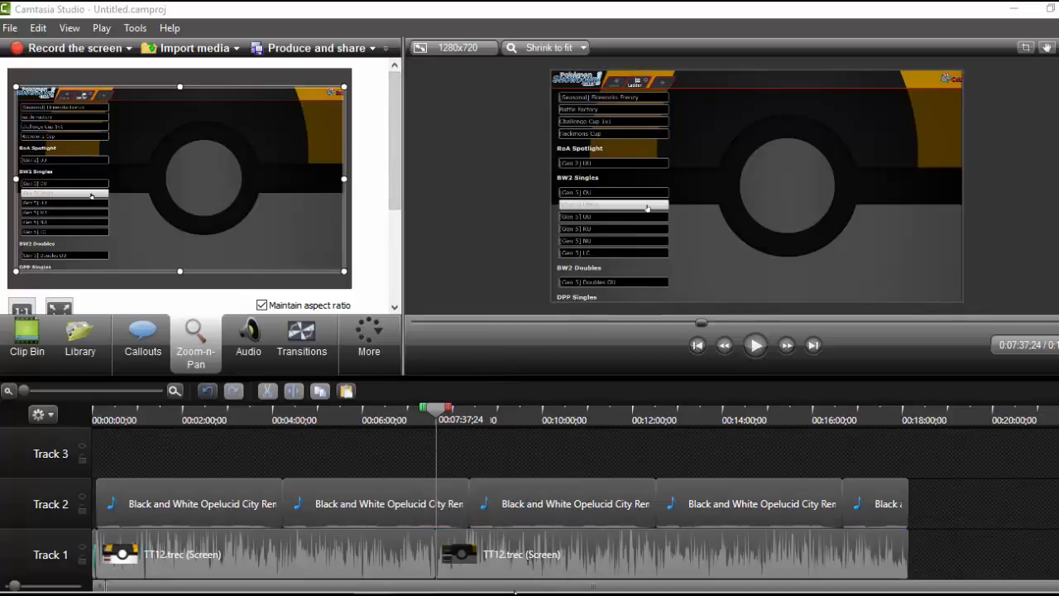
left_click(460, 548)
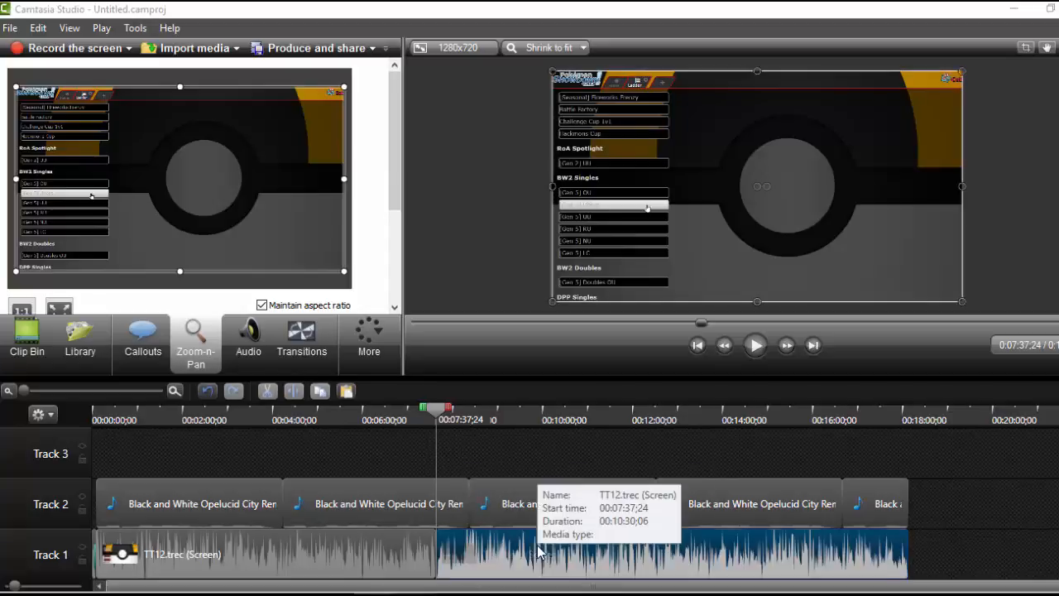
mouse_move(448, 412)
left_mouse_down()
mouse_move(465, 411)
mouse_move(447, 411)
left_mouse_up()
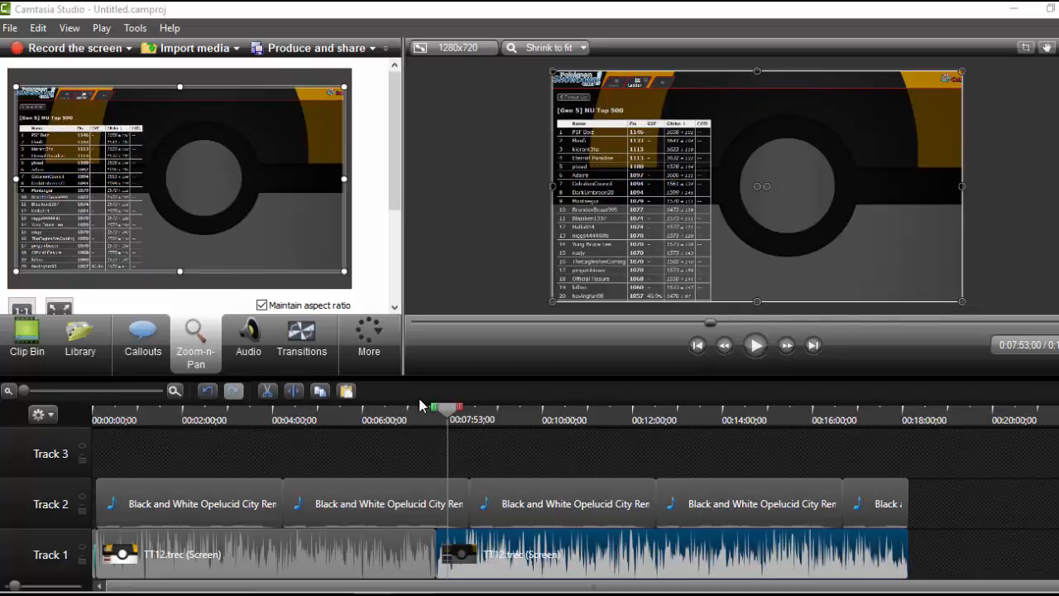
left_click(304, 398)
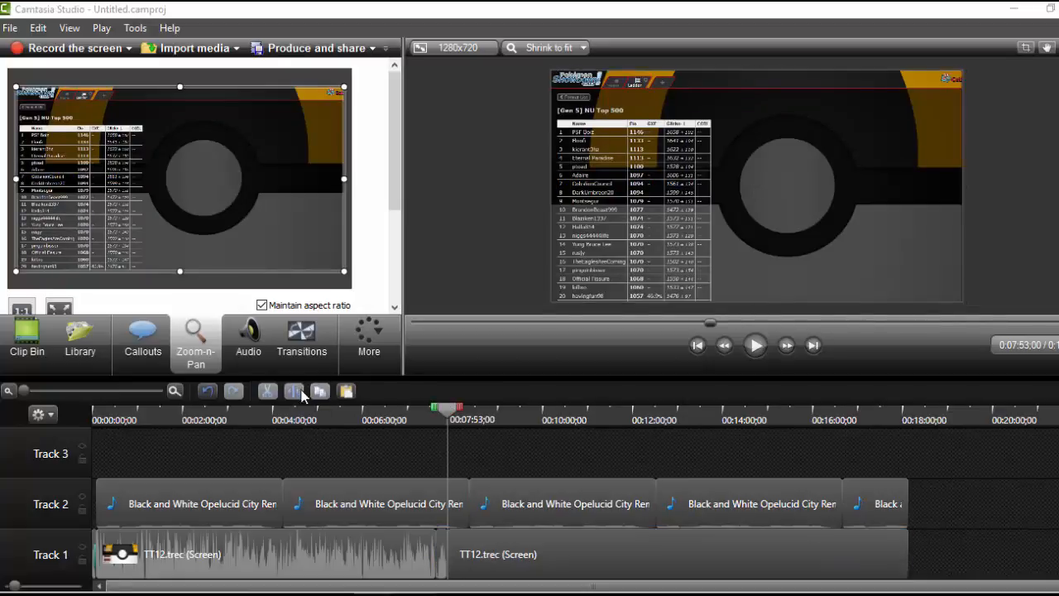
- Zoom the short middle TT12.trec segment in on the upper-left quarter of its frame at 0:07:37;24
left_click(441, 542)
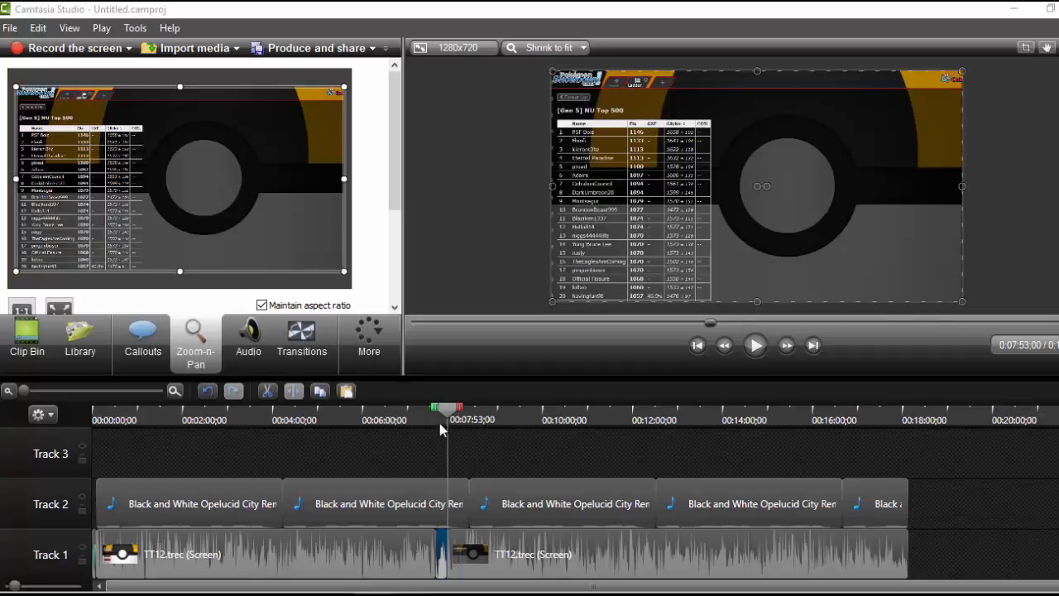
left_click_drag(449, 417, 441, 418)
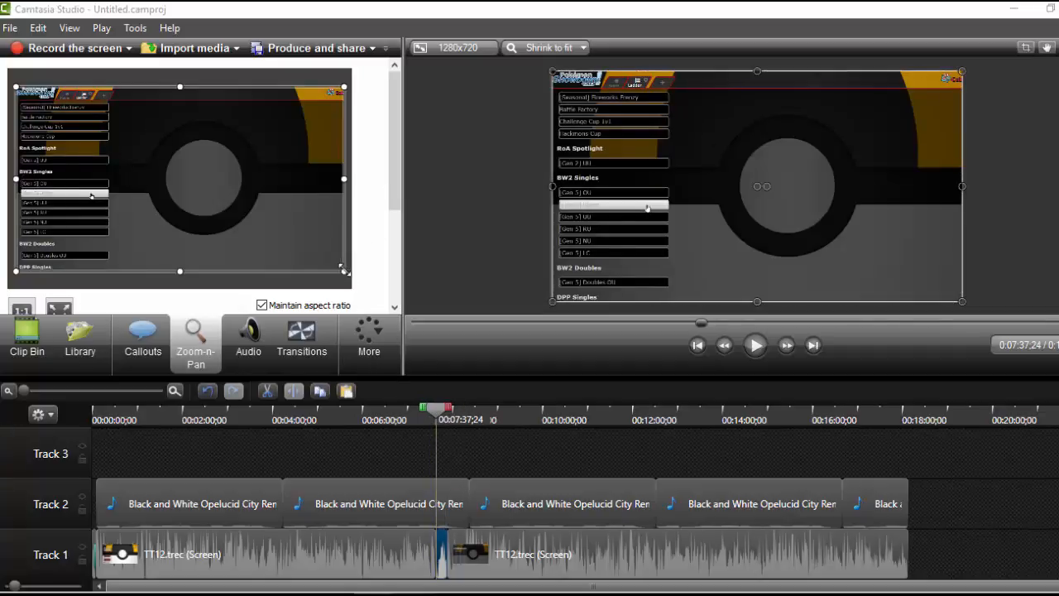
left_click_drag(343, 269, 172, 175)
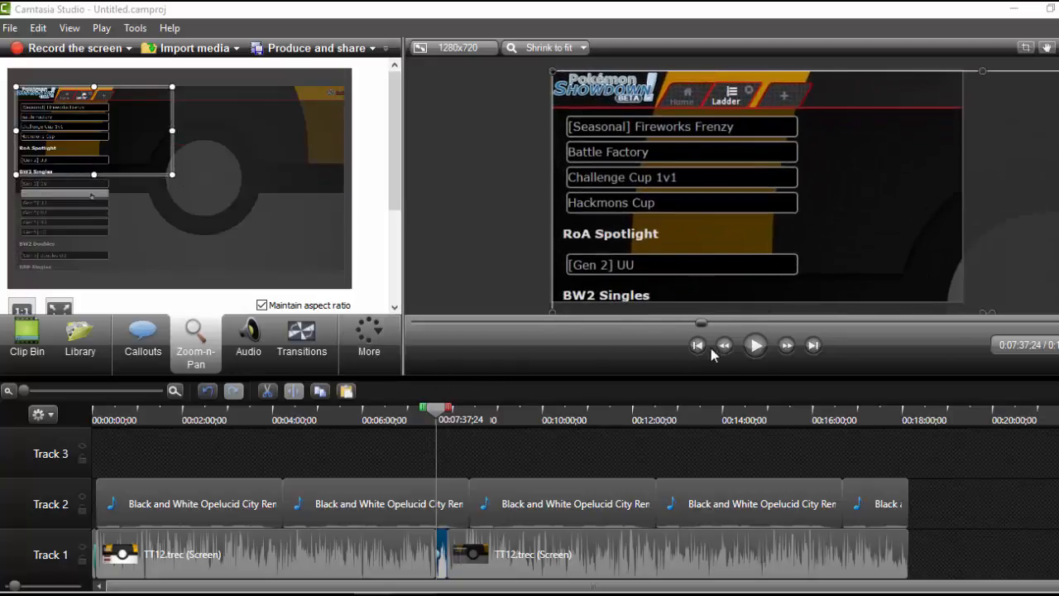
- Play back the zoomed segment, step between its start and end, and move the playhead to 0:07:26;08
left_click(756, 346)
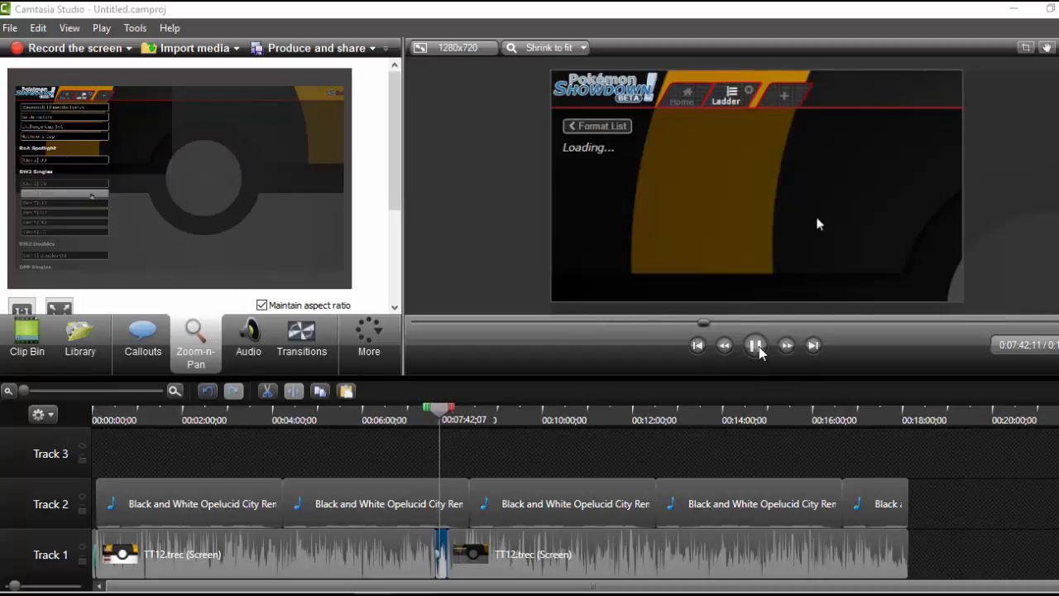
left_click(462, 405)
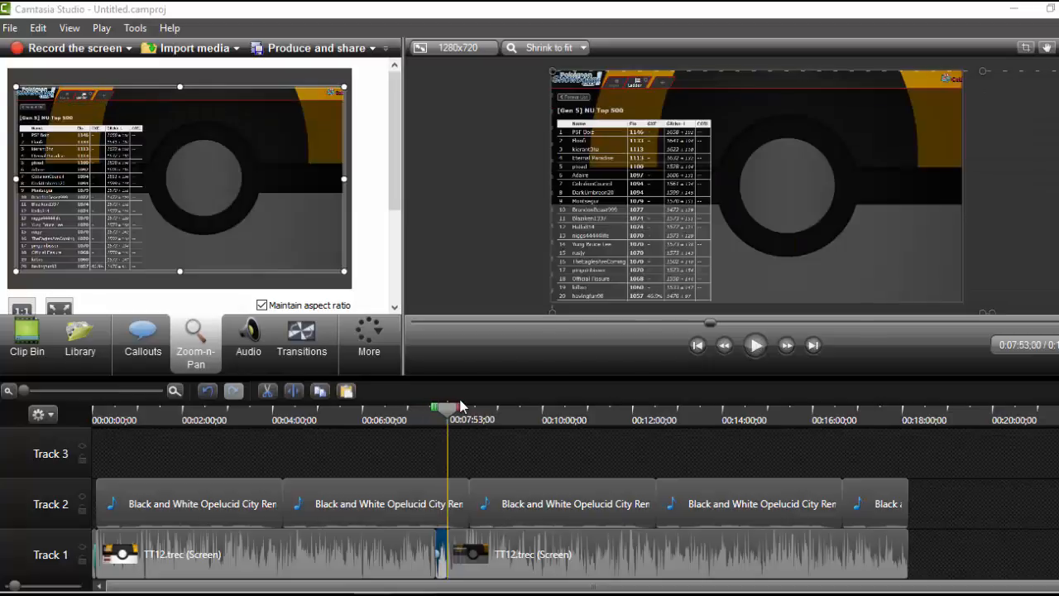
key("ctrl+alt+Left")
key("ctrl+alt+Right")
key("ctrl+alt+Left")
mouse_move(436, 407)
left_mouse_down()
mouse_move(452, 407)
mouse_move(428, 408)
left_mouse_up()
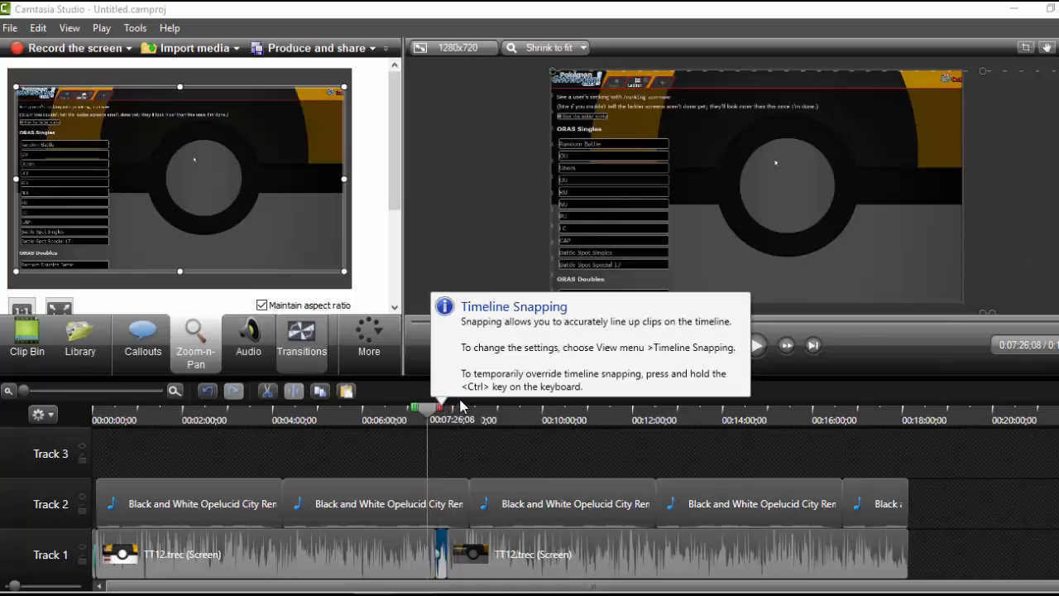
- Undo both splits of the TT12.trec clip on Track 1 and clear the selection
left_click(207, 390)
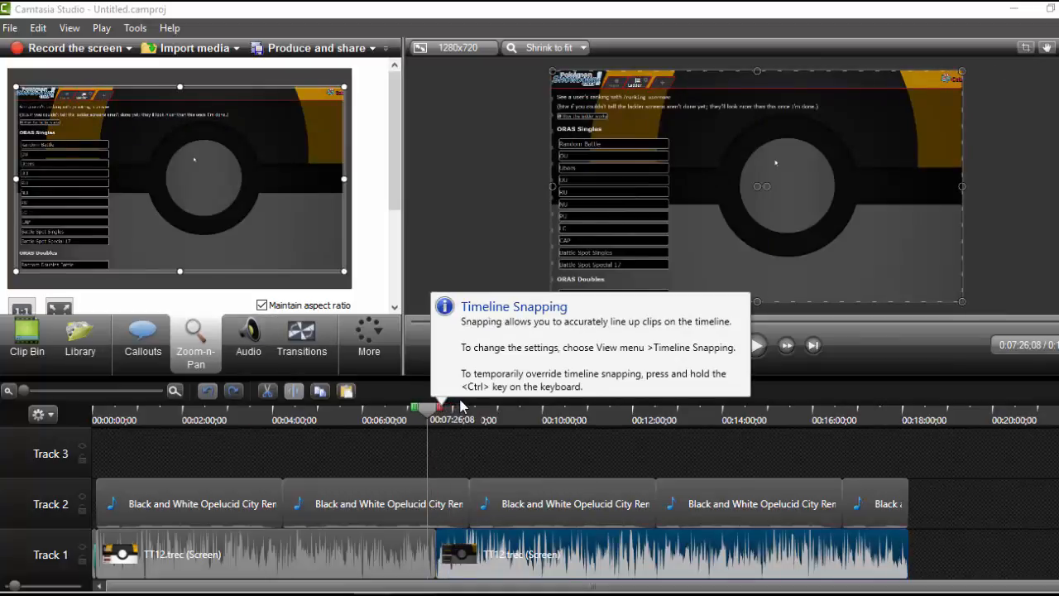
left_click(208, 391)
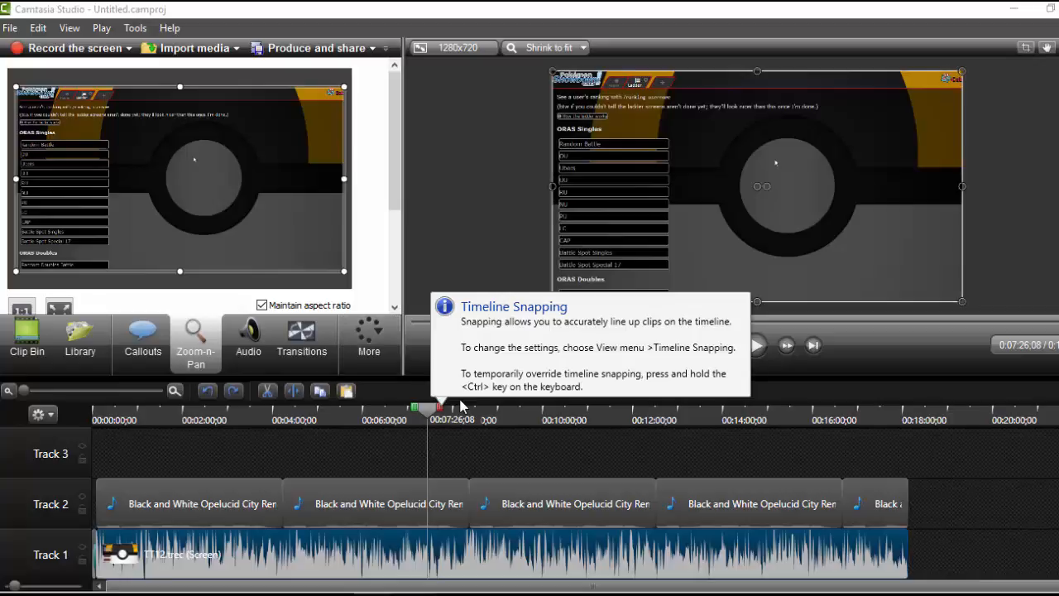
left_click(398, 453)
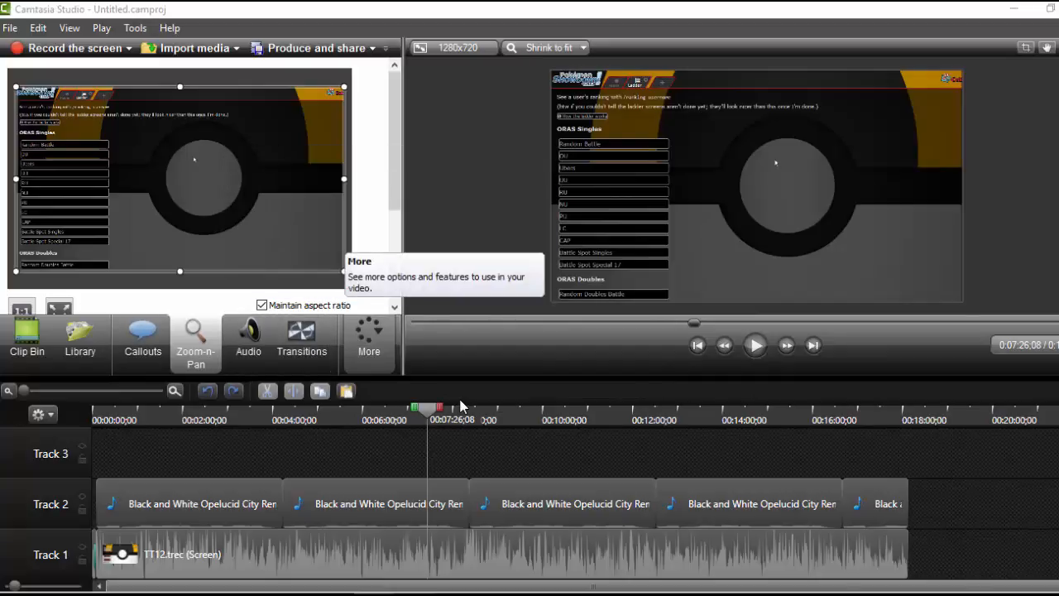
- Add a cursor effects animation to the TT12.trec clip at 0:07:26;08 and set the cursor size to 5,00
left_click(369, 337)
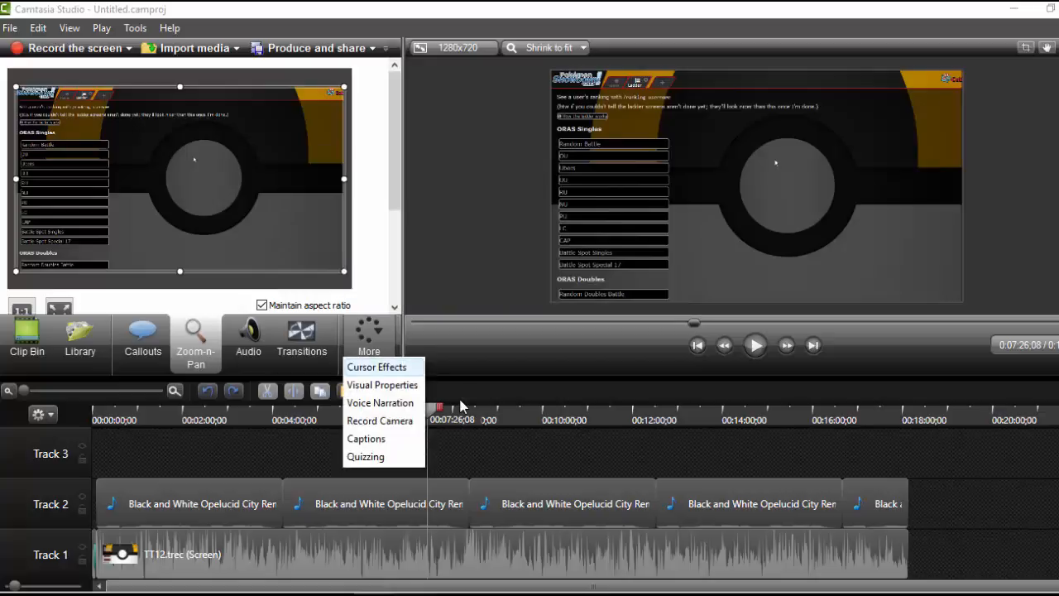
left_click(377, 367)
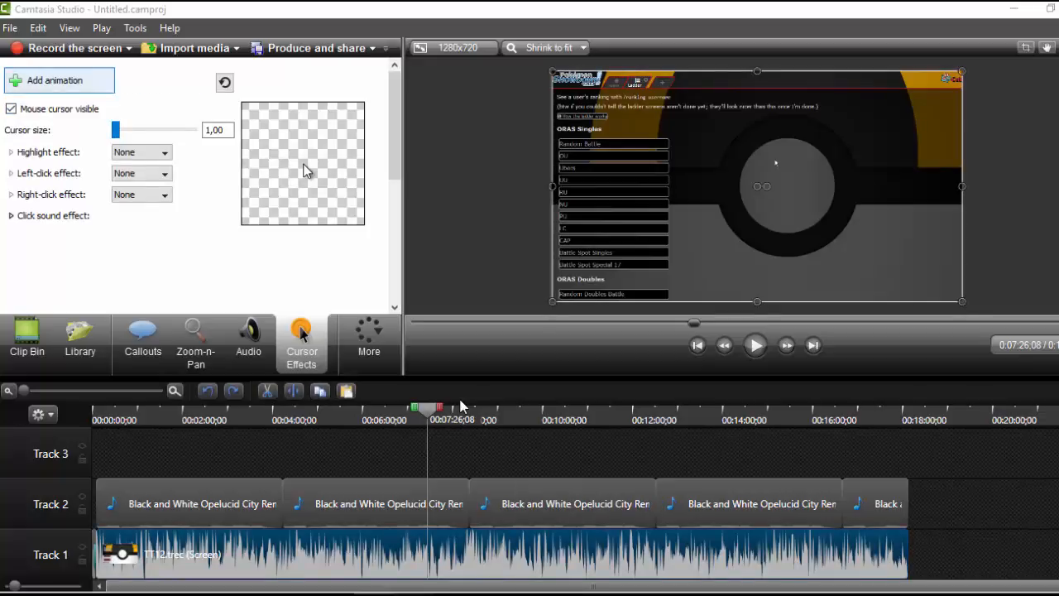
left_click(56, 80)
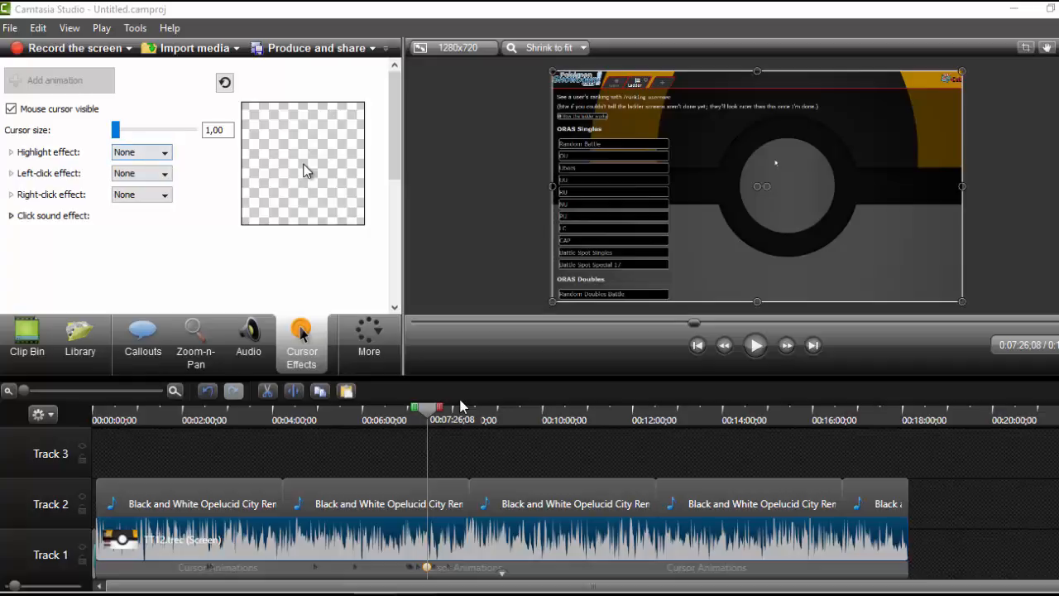
left_click_drag(116, 130, 192, 130)
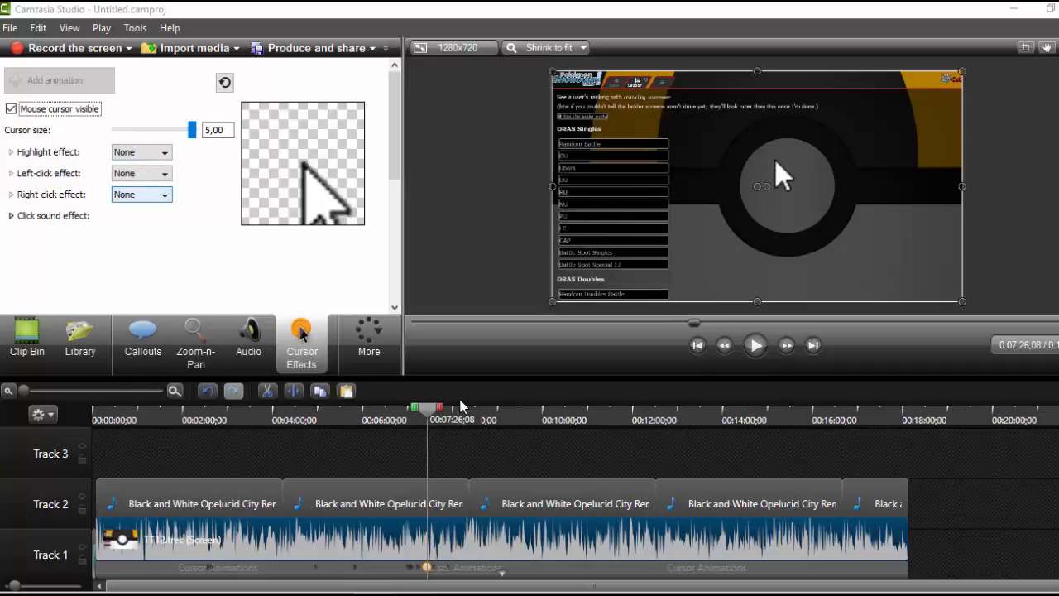
- Try the Spotlight, Highlight and Magnify highlight effects on the cursor, and play back the clip with Magnify
left_click(140, 153)
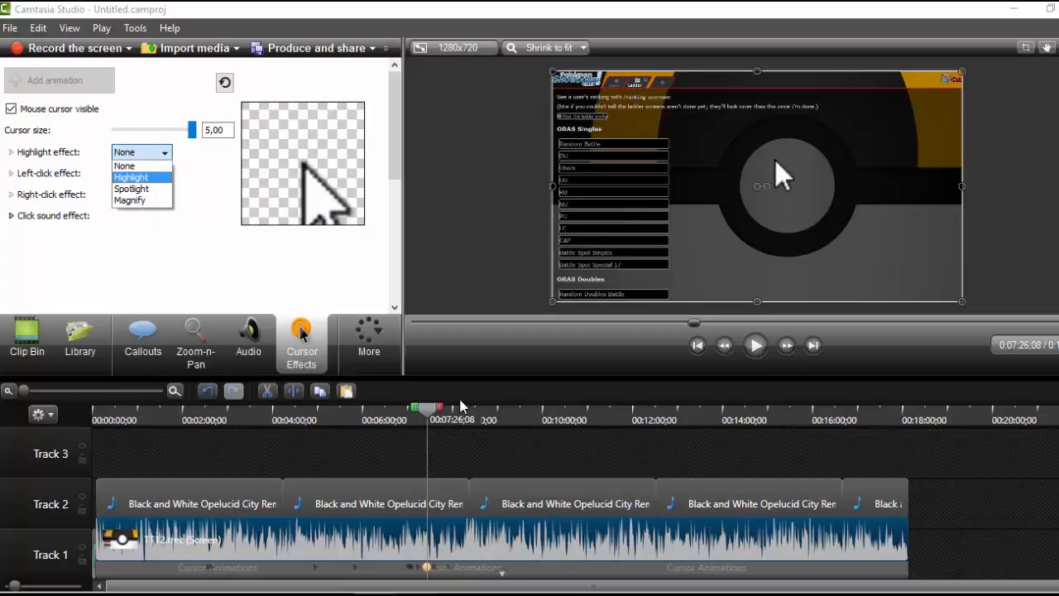
left_click(131, 188)
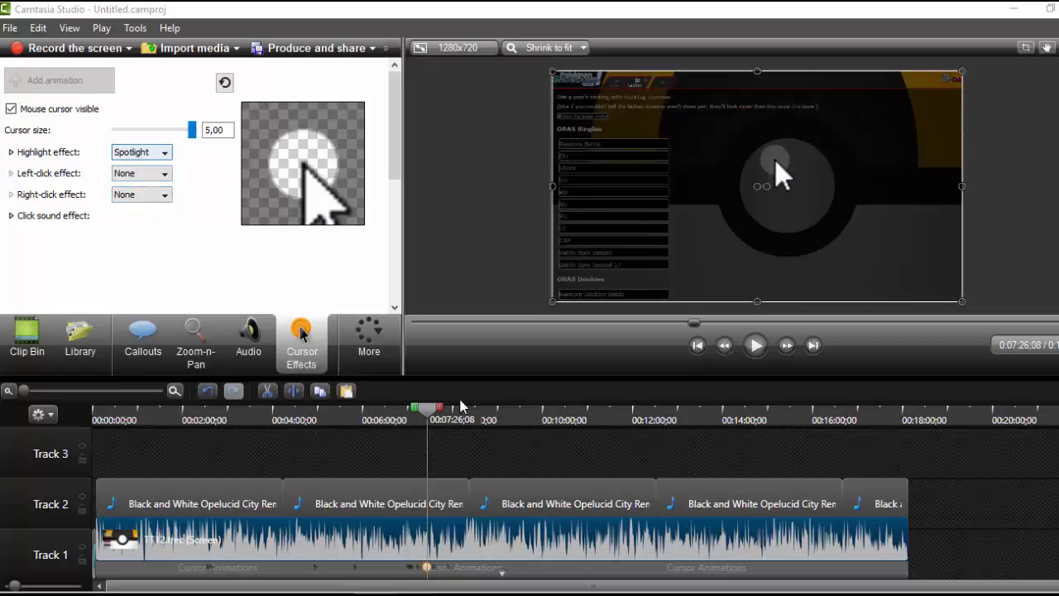
left_click(141, 152)
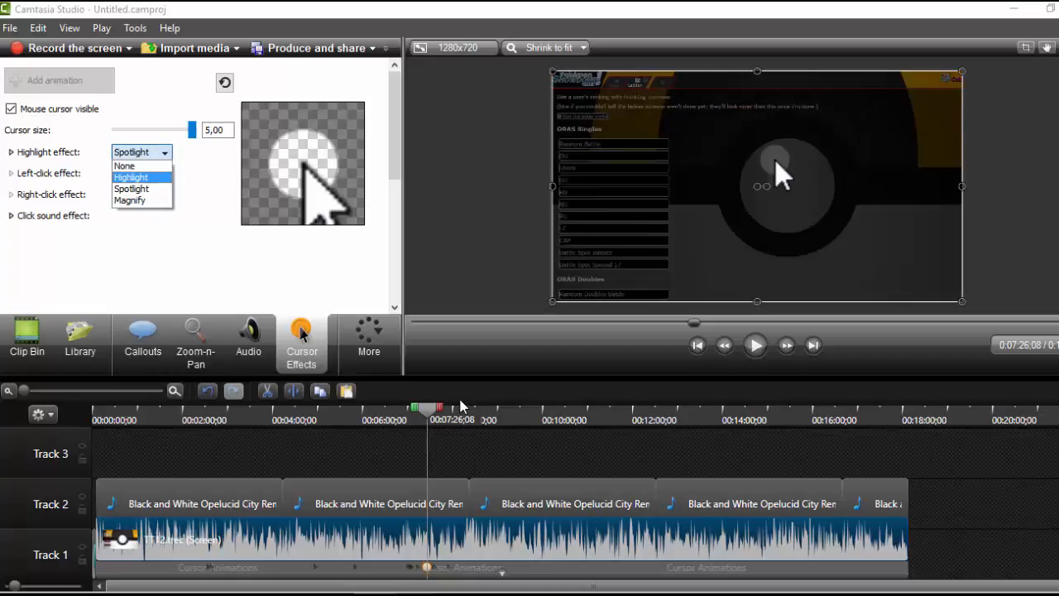
left_click(130, 178)
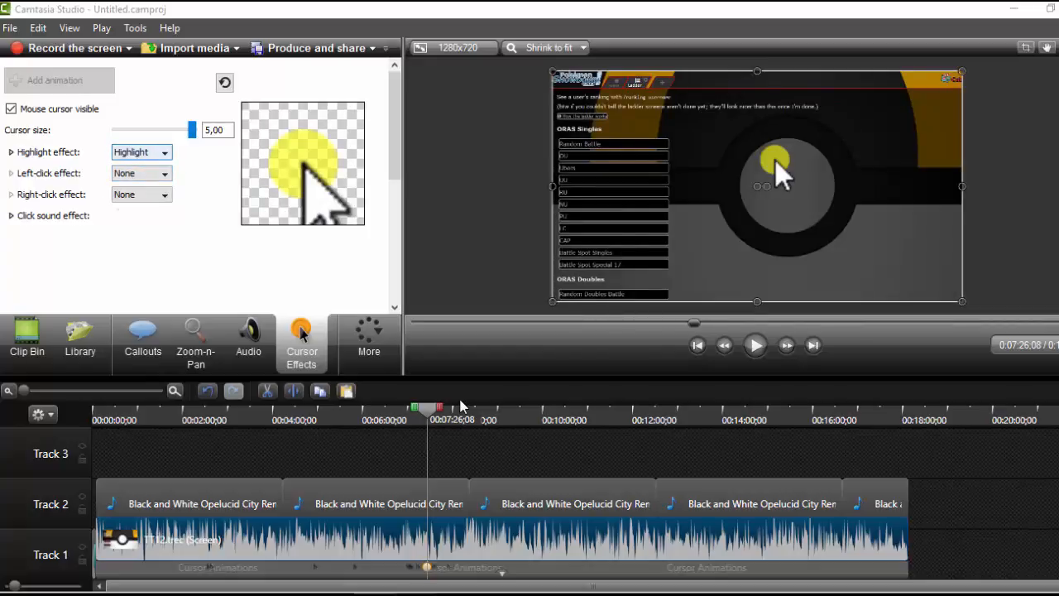
left_click(142, 152)
left_click(132, 200)
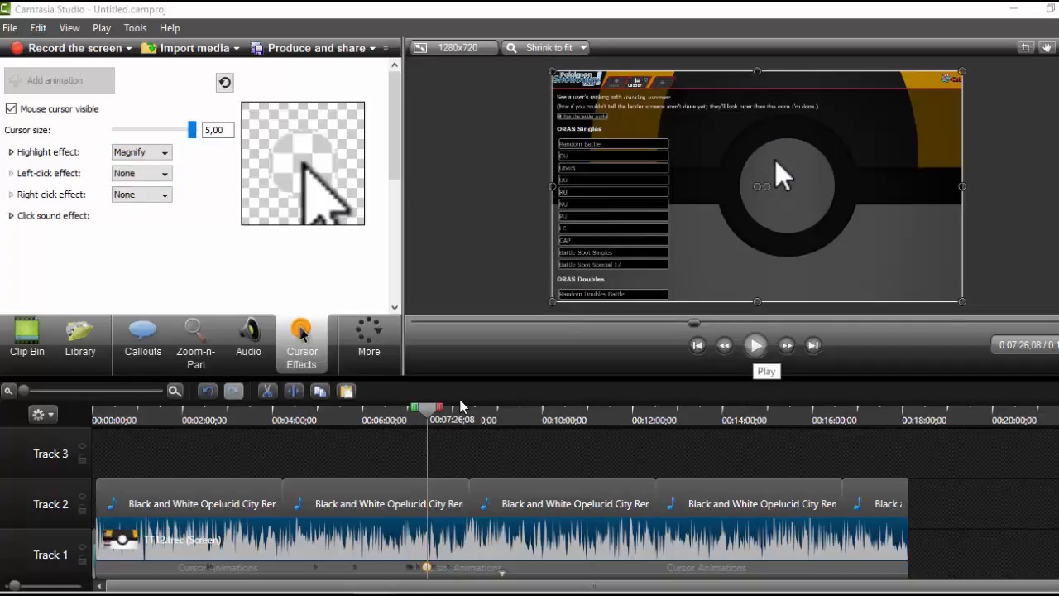
left_click(756, 345)
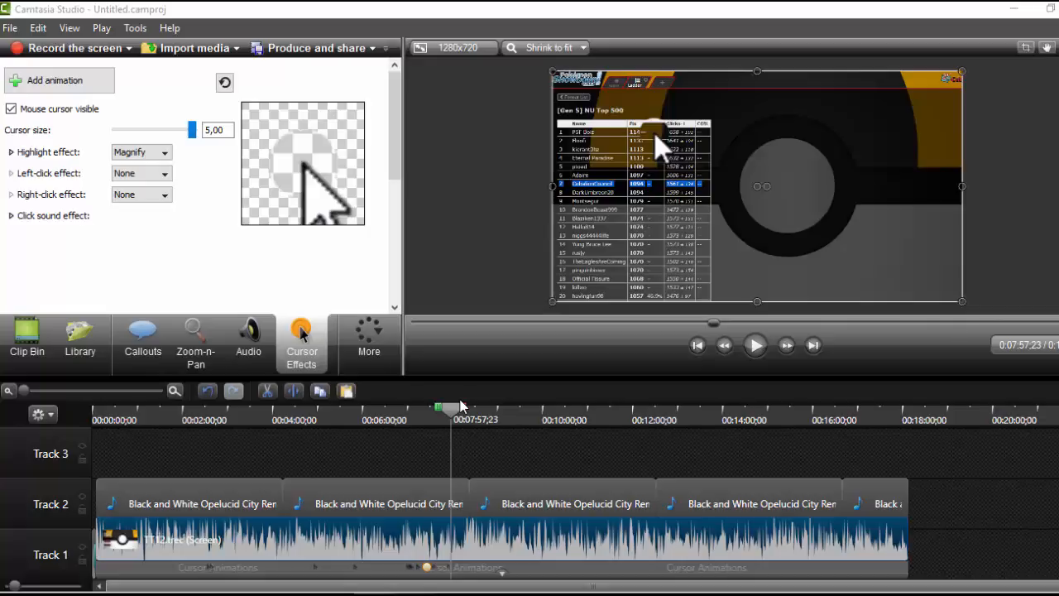
- Set the cursor's highlight effect to None and its size to 1,00
left_click(142, 153)
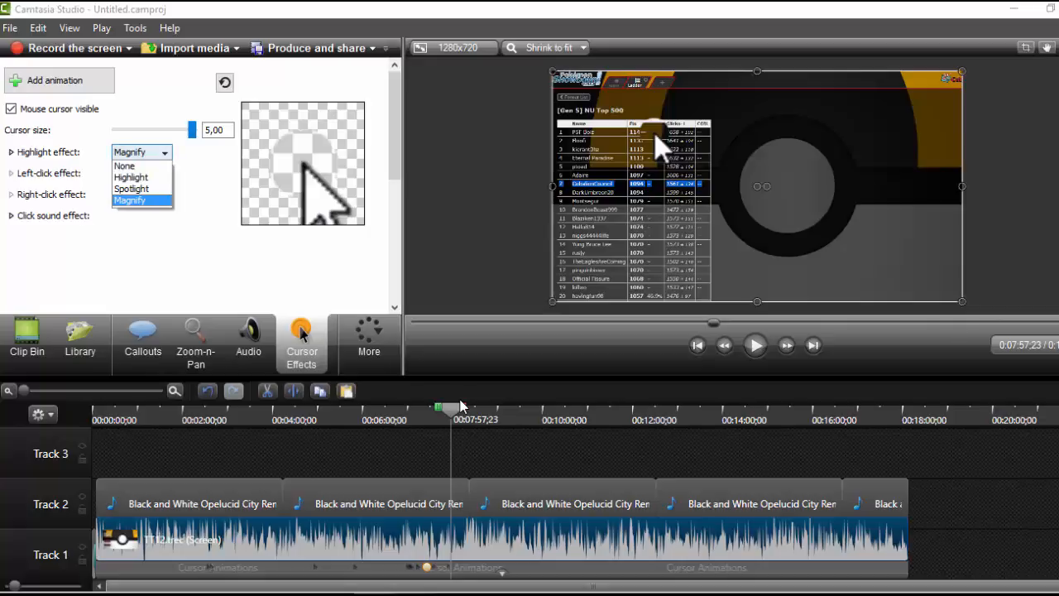
left_click(124, 165)
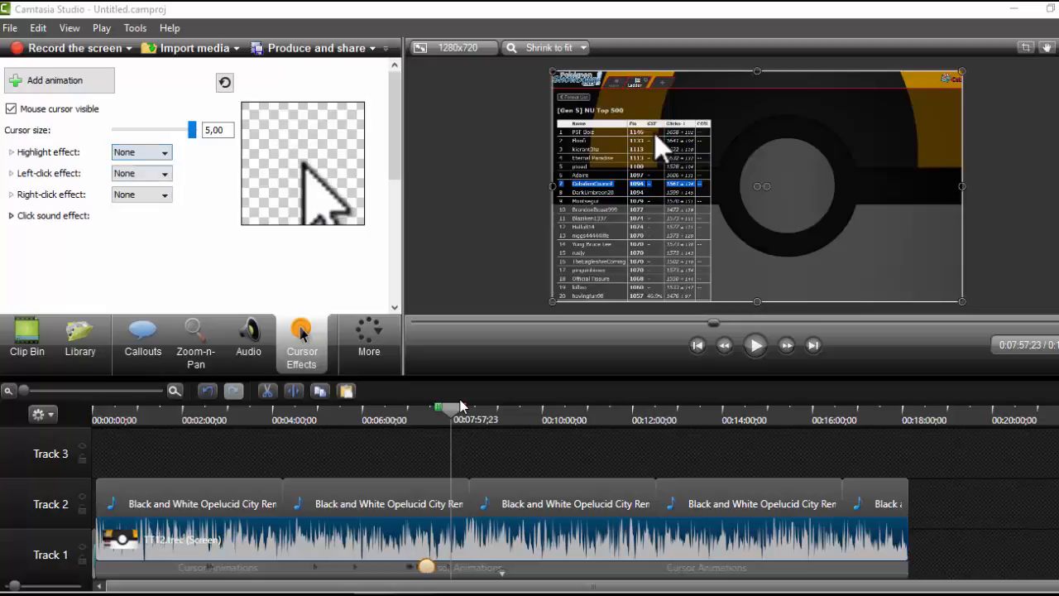
left_click_drag(192, 130, 187, 130)
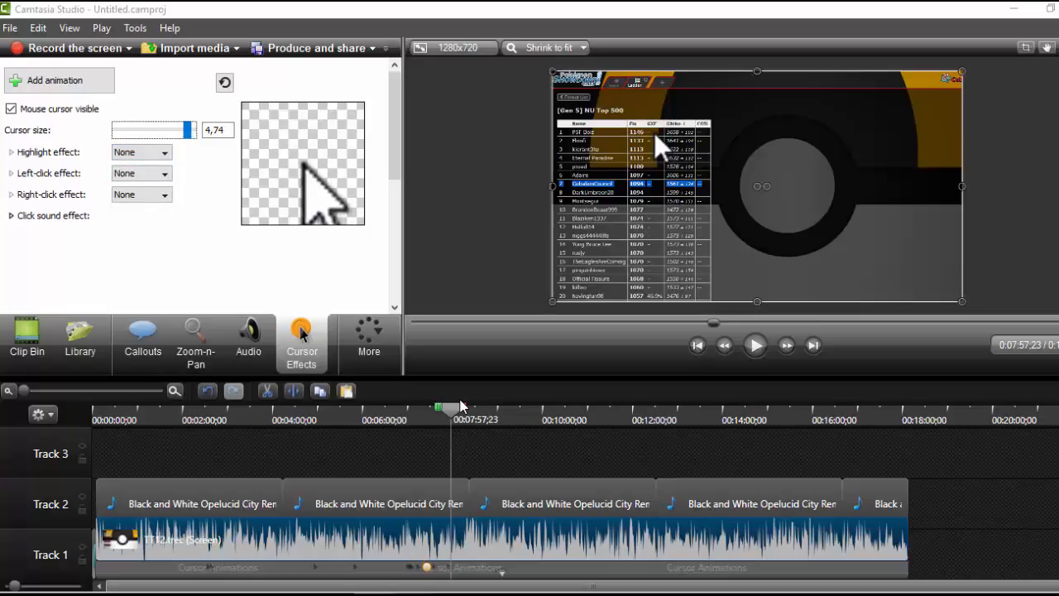
left_click_drag(187, 130, 116, 130)
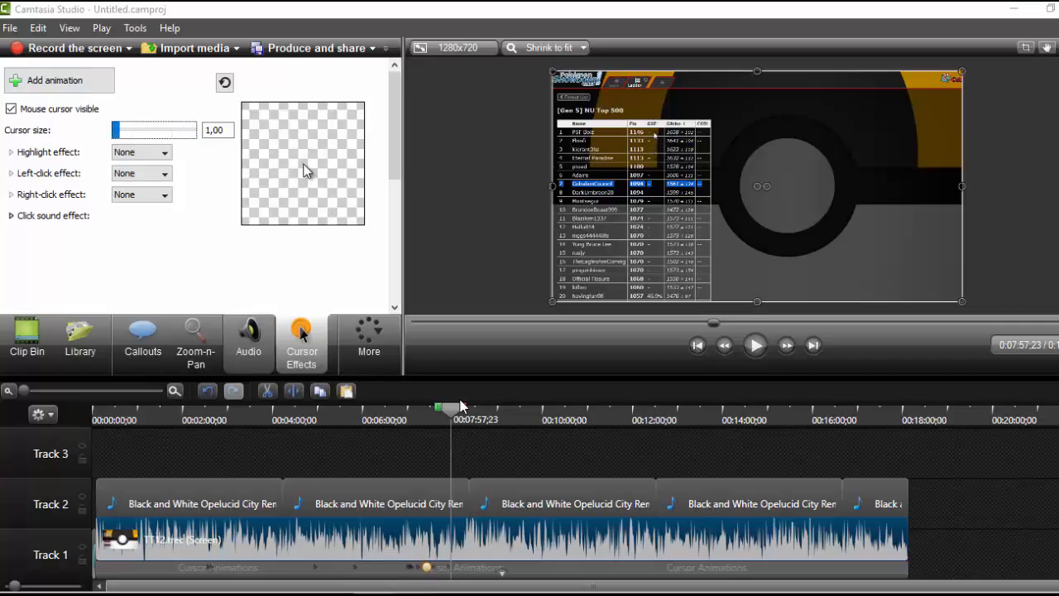
- Undo all the cursor size and highlight changes, including the added cursor animation
left_click(207, 391)
left_click(207, 391)
left_click(207, 391)
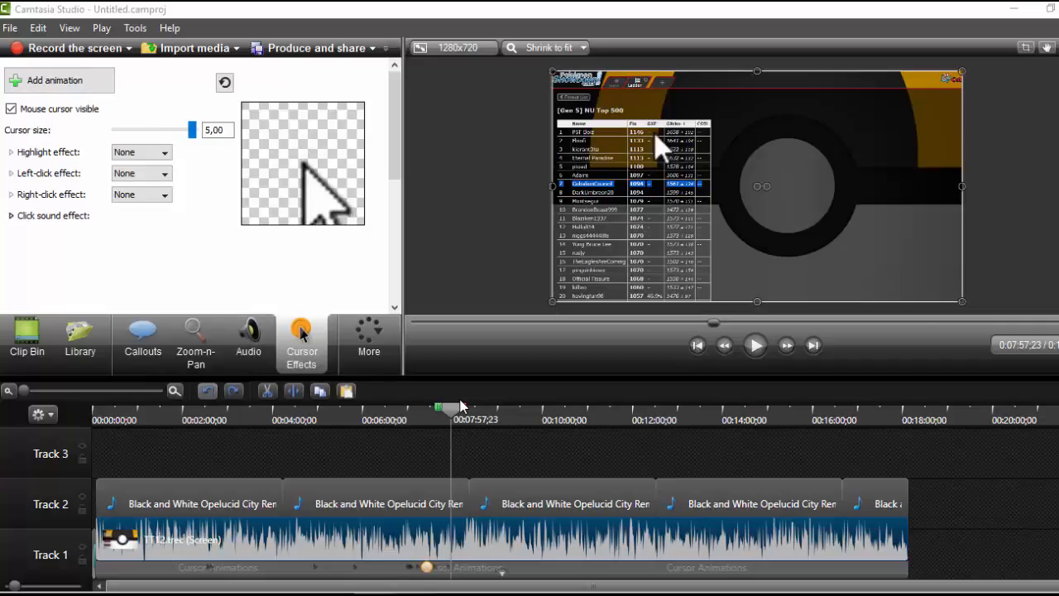
left_click(207, 391)
left_click(206, 391)
key("ctrl+z")
key("ctrl+z")
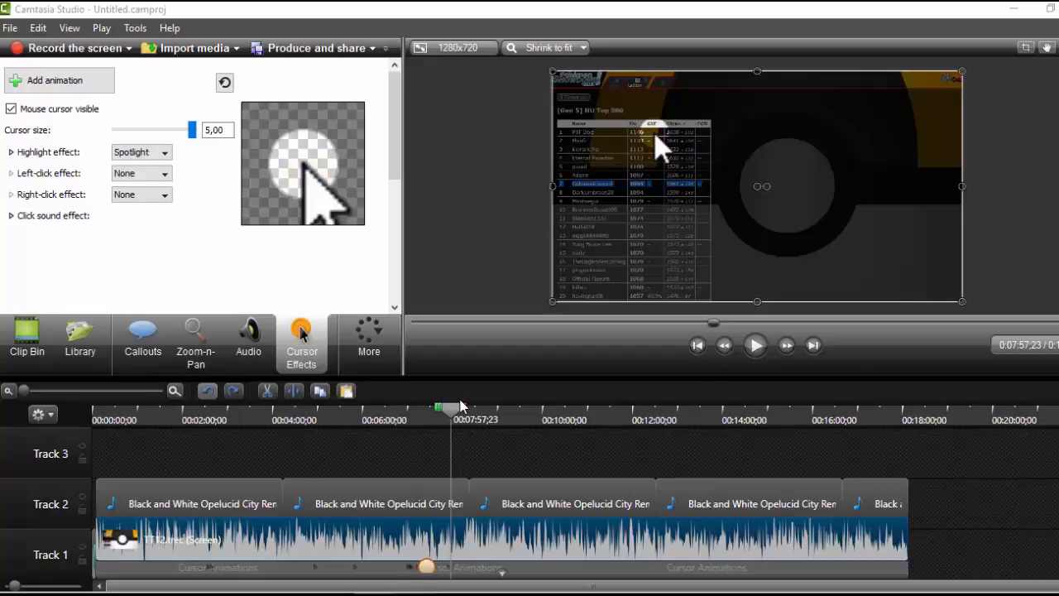
key("ctrl+z")
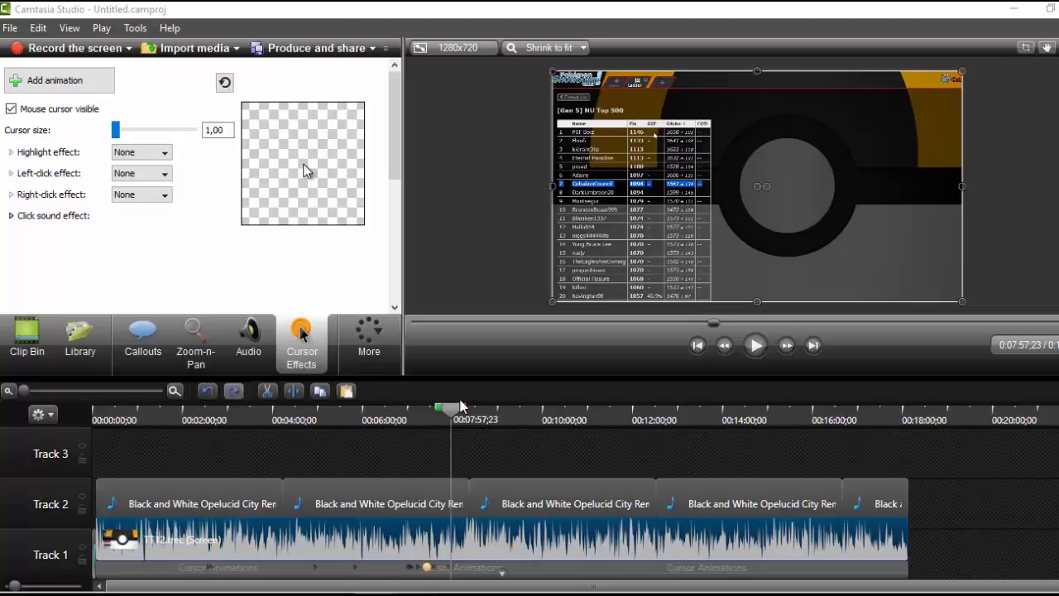
key("ctrl+z")
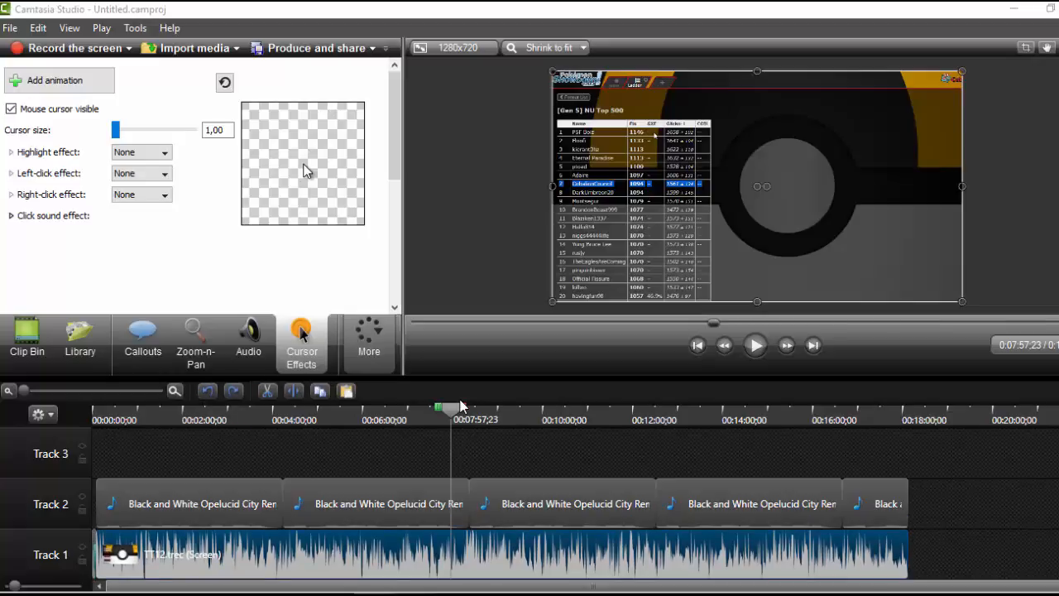
- Bring up the visual properties of the TT12.trec clip
left_click(369, 341)
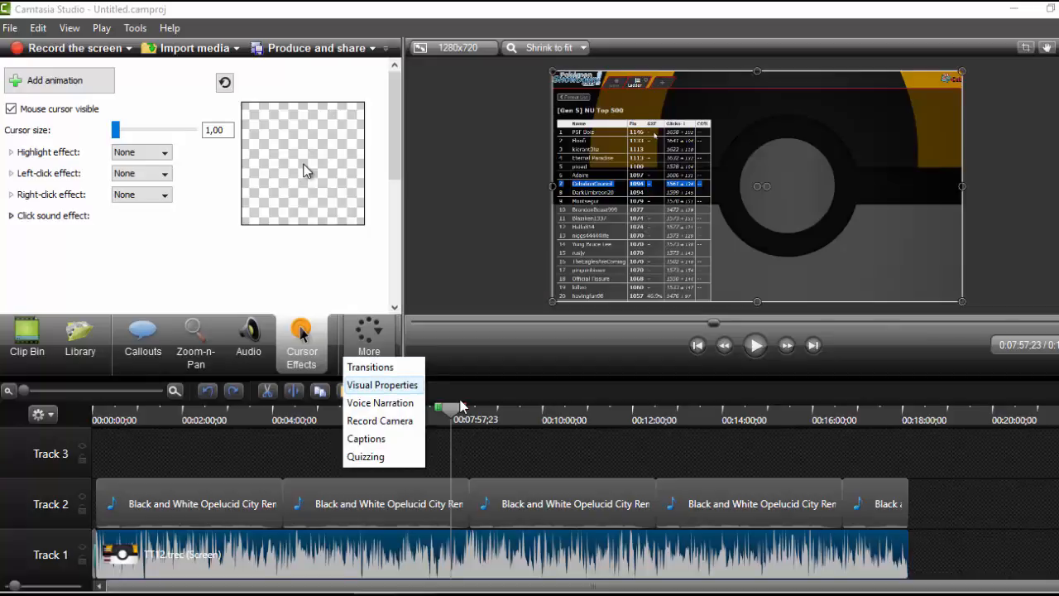
left_click(383, 386)
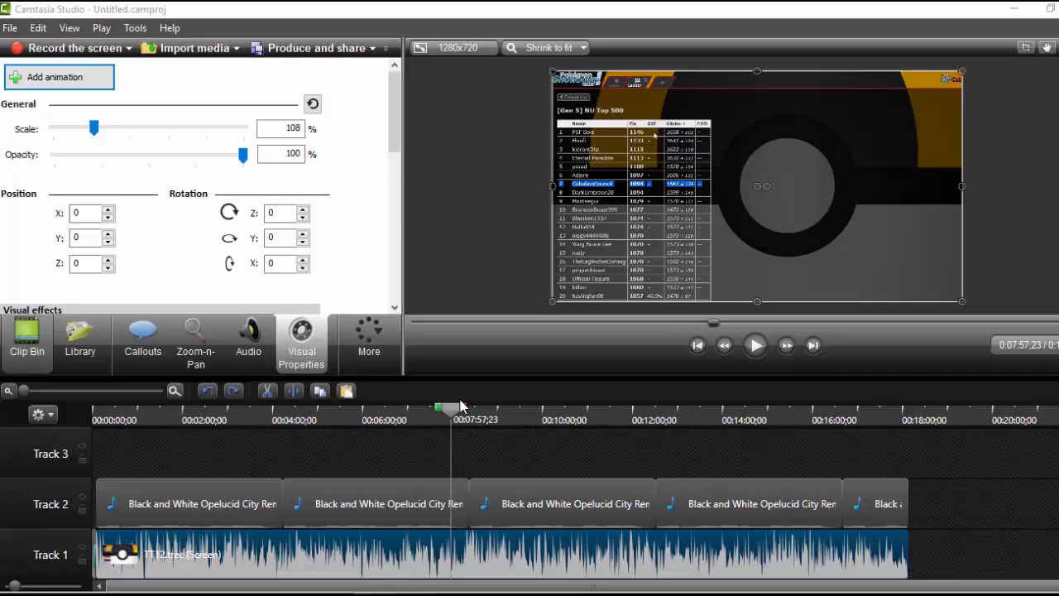
- Import Azu.png from the Downloads folder and place it on Track 3 near 0:07:47, about one minute long and outside the canvas's lower-left edge
left_click(27, 339)
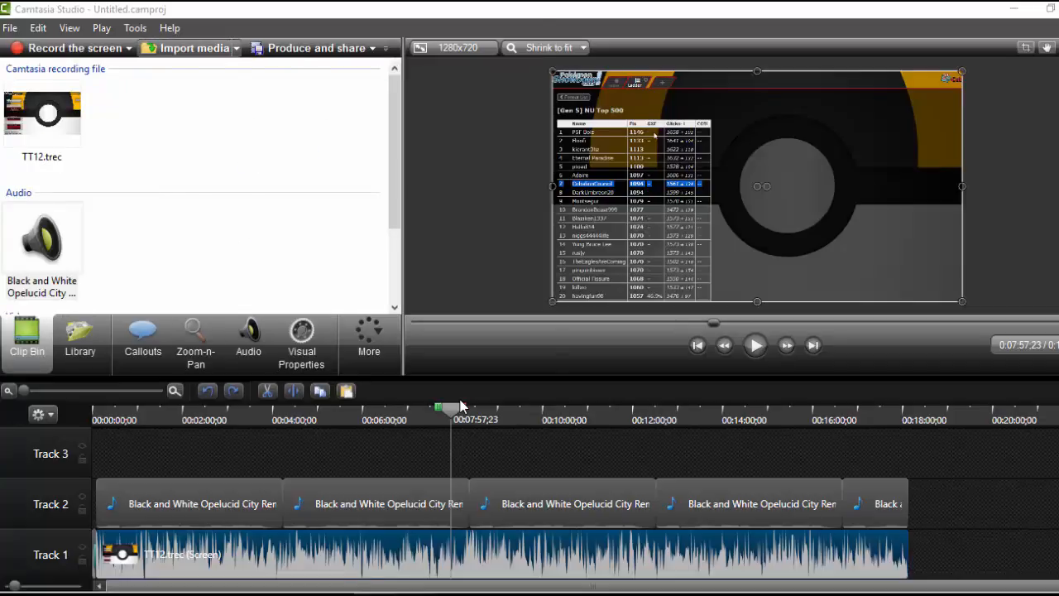
left_click(193, 48)
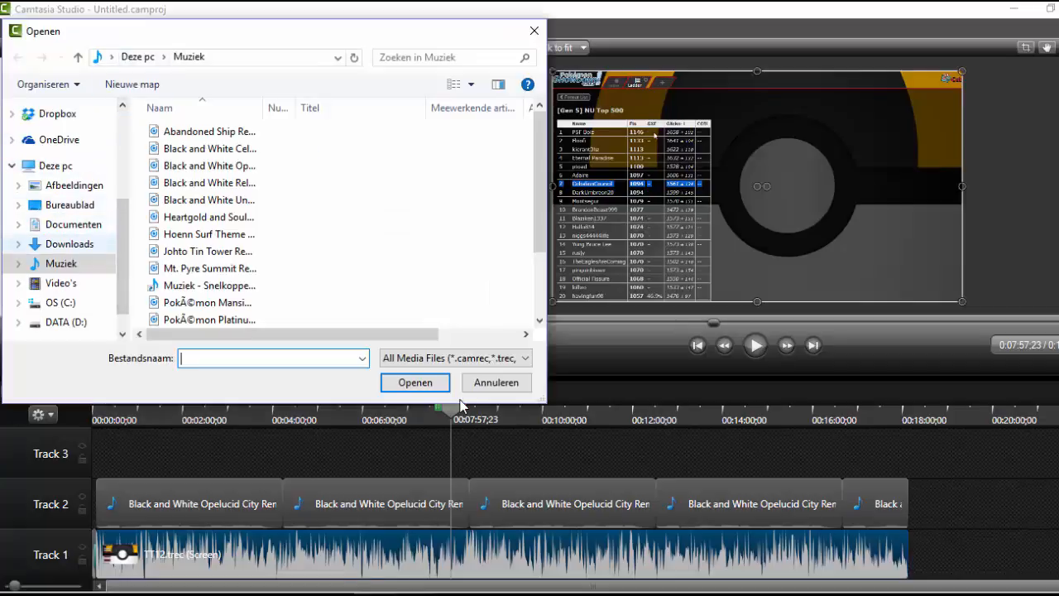
left_click(70, 244)
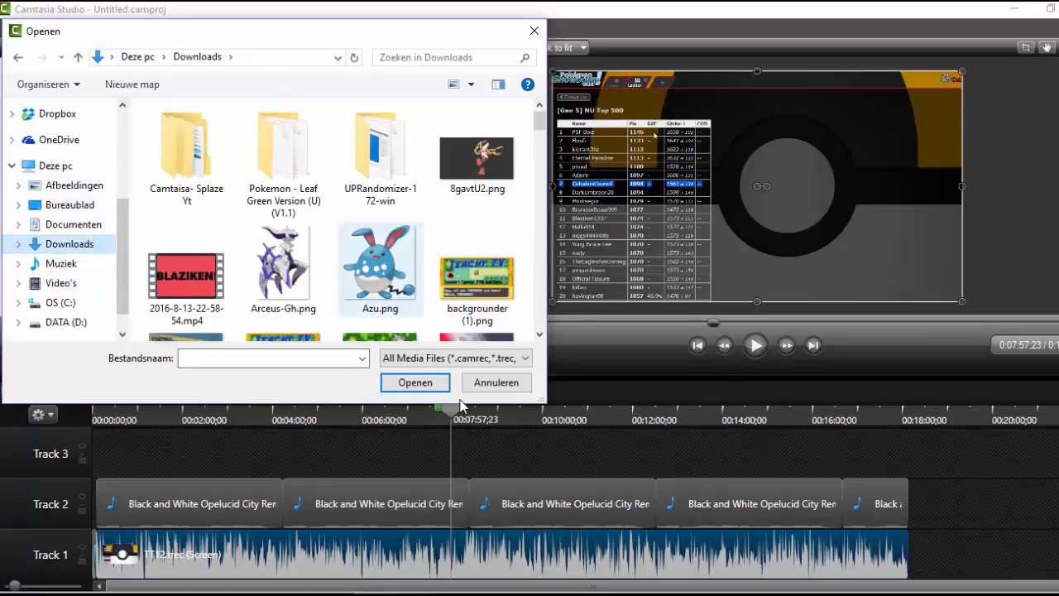
double_click(380, 264)
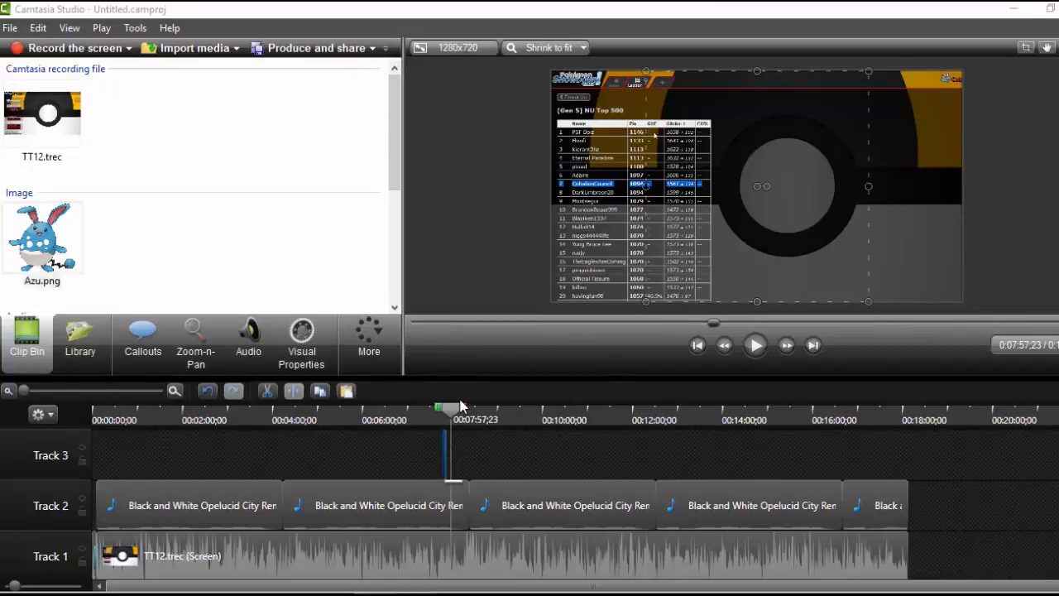
left_click_drag(454, 455, 490, 455)
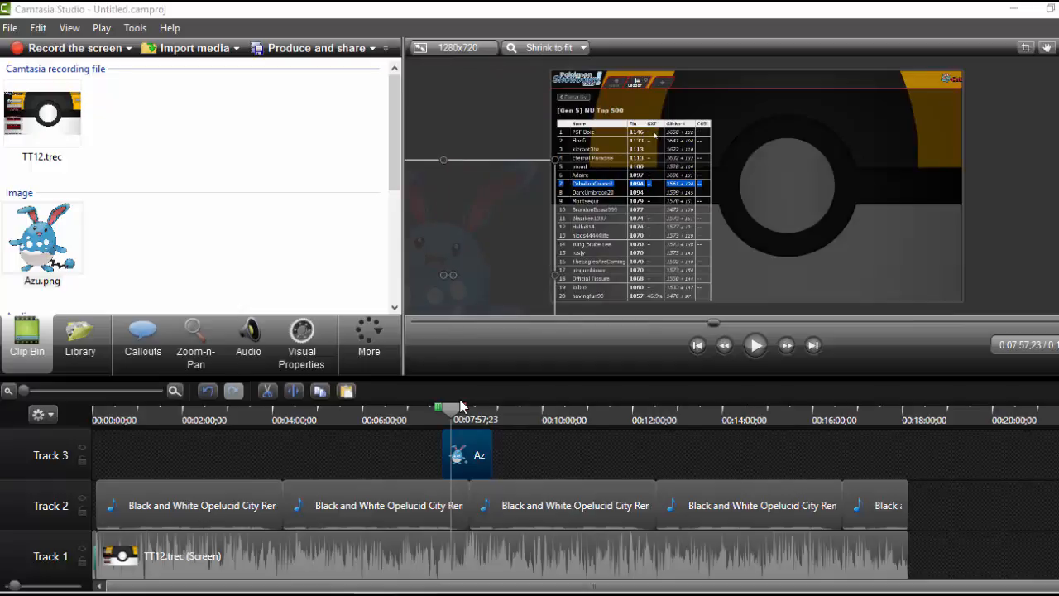
- Add a visual properties animation at the start of the Azu.png clip, at 0:07:47;01, and set its X position to 200
left_click_drag(452, 407, 444, 407)
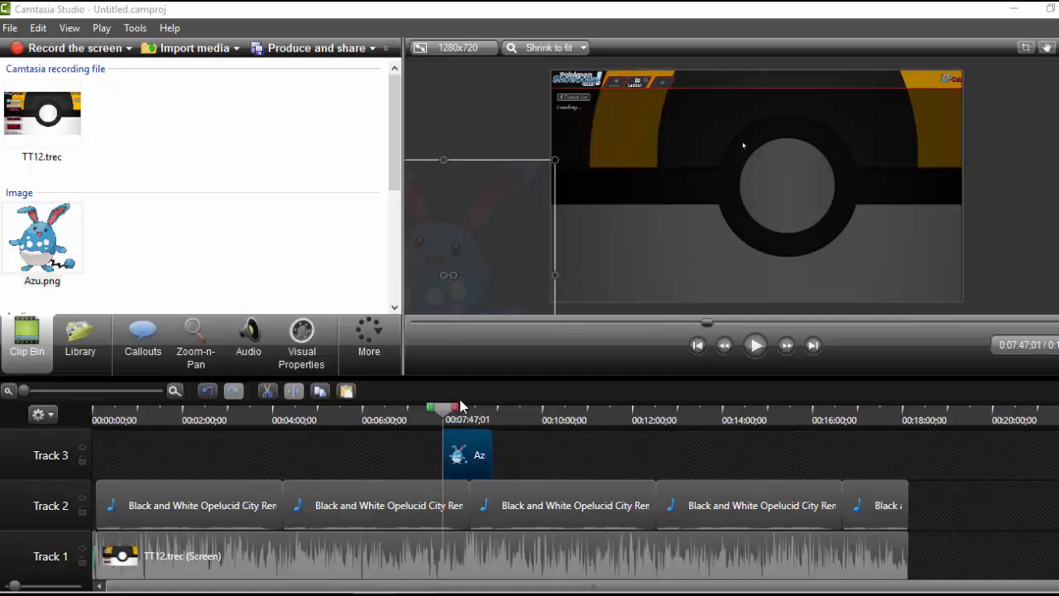
key("v")
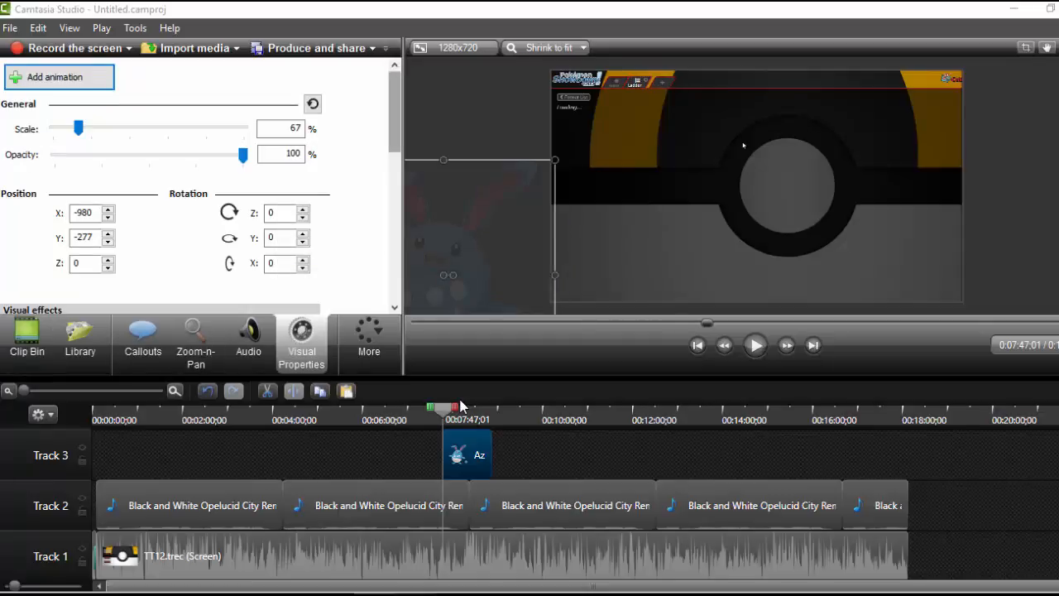
left_click(59, 77)
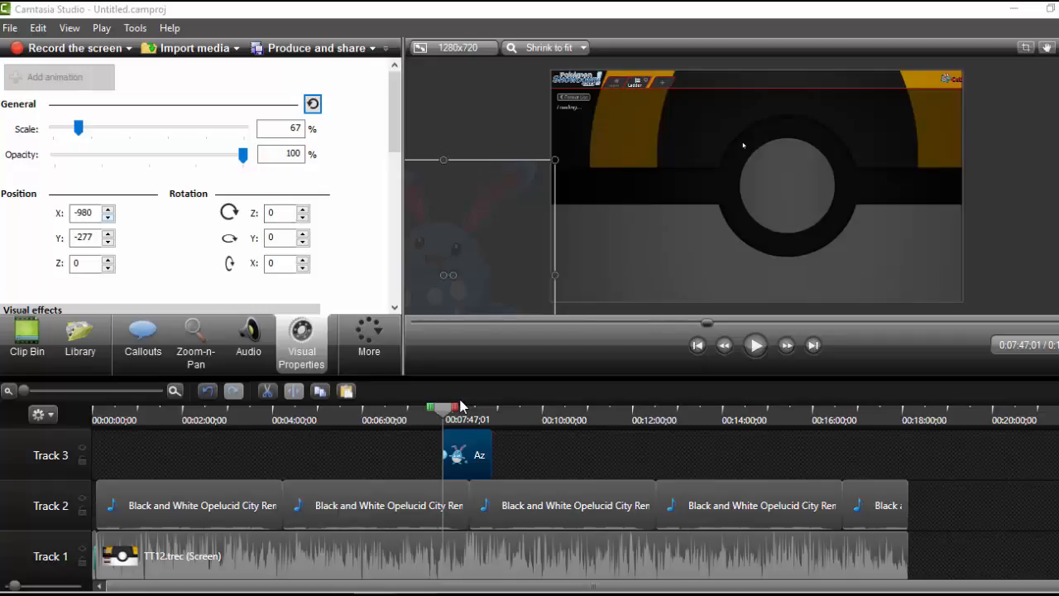
left_click(93, 213)
key("BackSpace")
key("BackSpace")
key("BackSpace")
key("BackSpace")
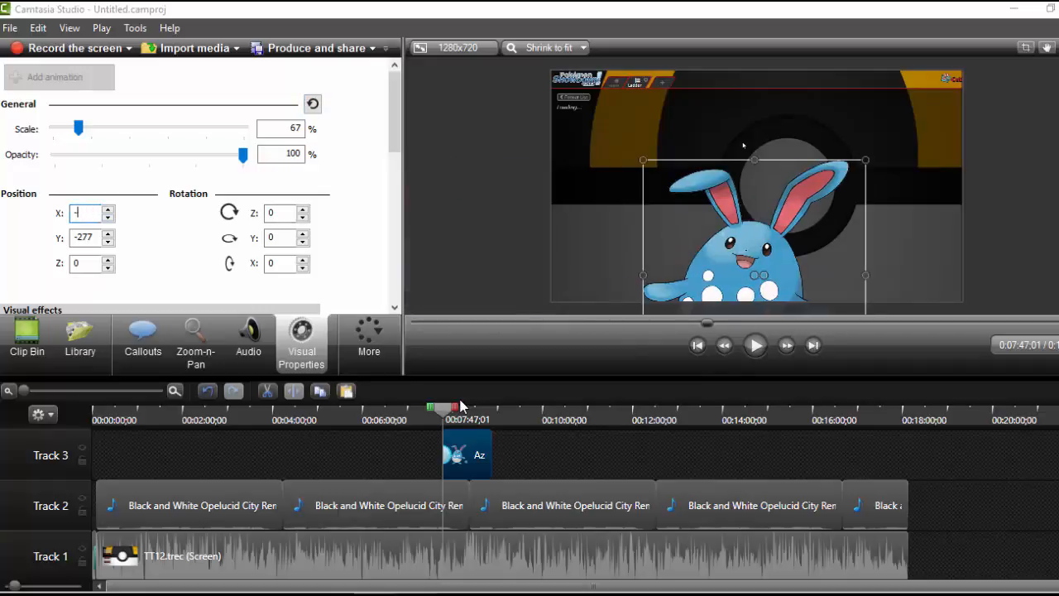
type("200")
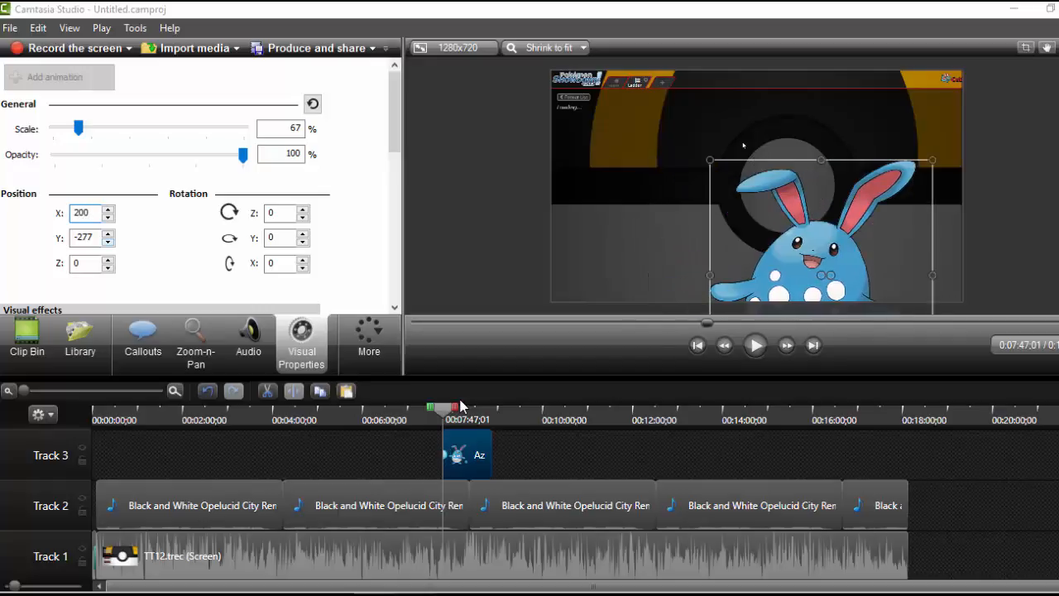
- Set the Azu.png image's Y position to 200 and its X position to 3000
key("Tab")
type("200")
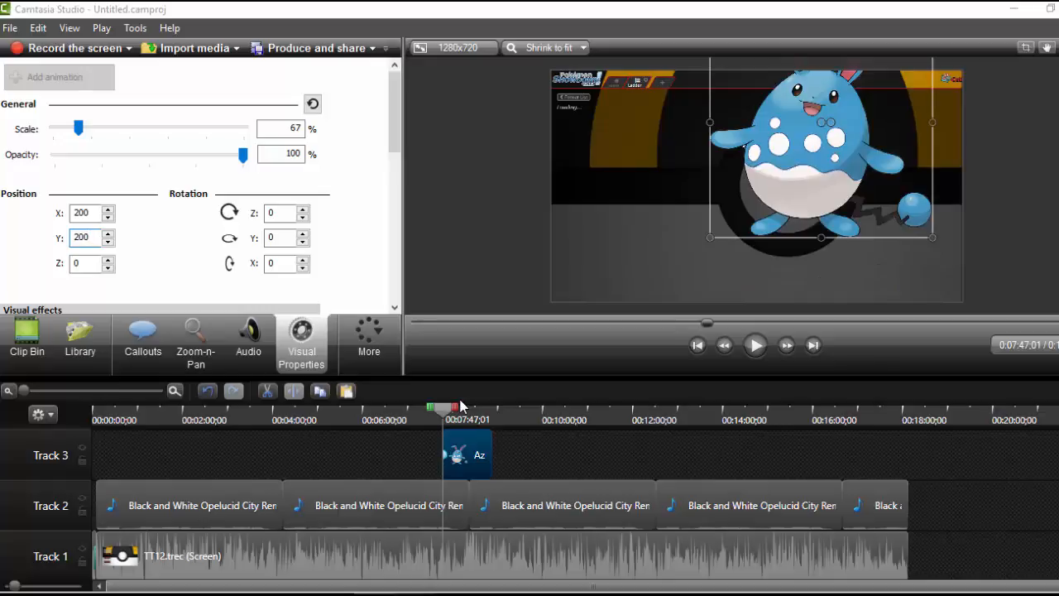
key("shift+Tab")
type("3000")
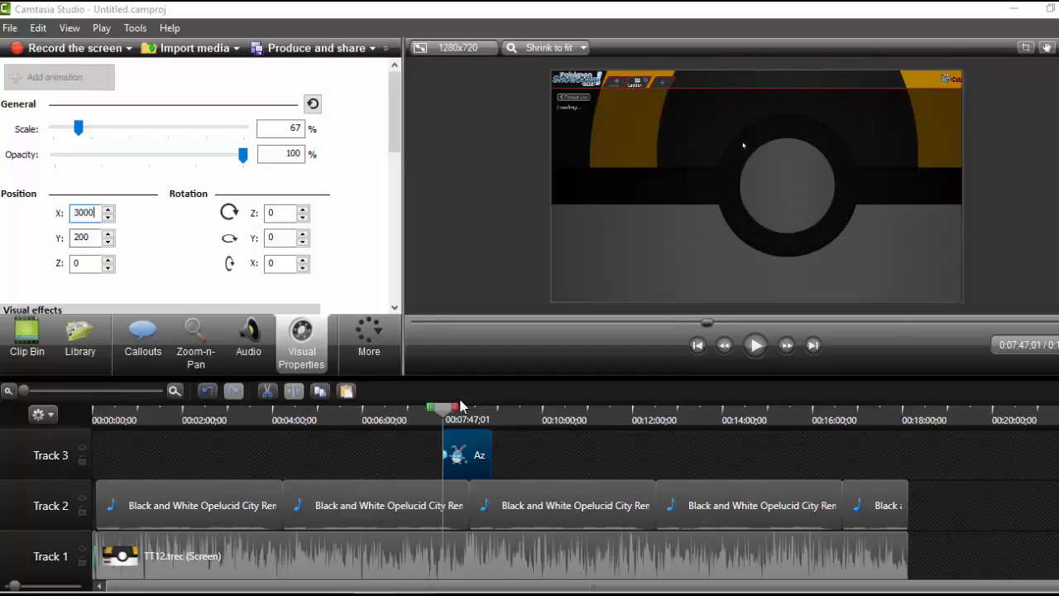
- Set both the X and Y positions of the Azu.png image to 350
key("BackSpace")
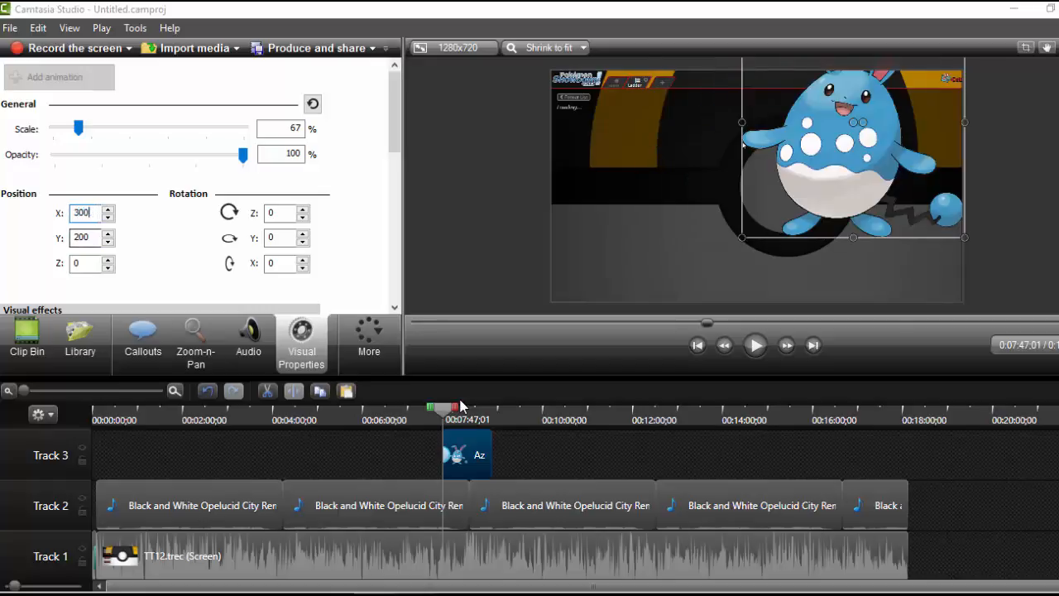
key("BackSpace")
key("BackSpace")
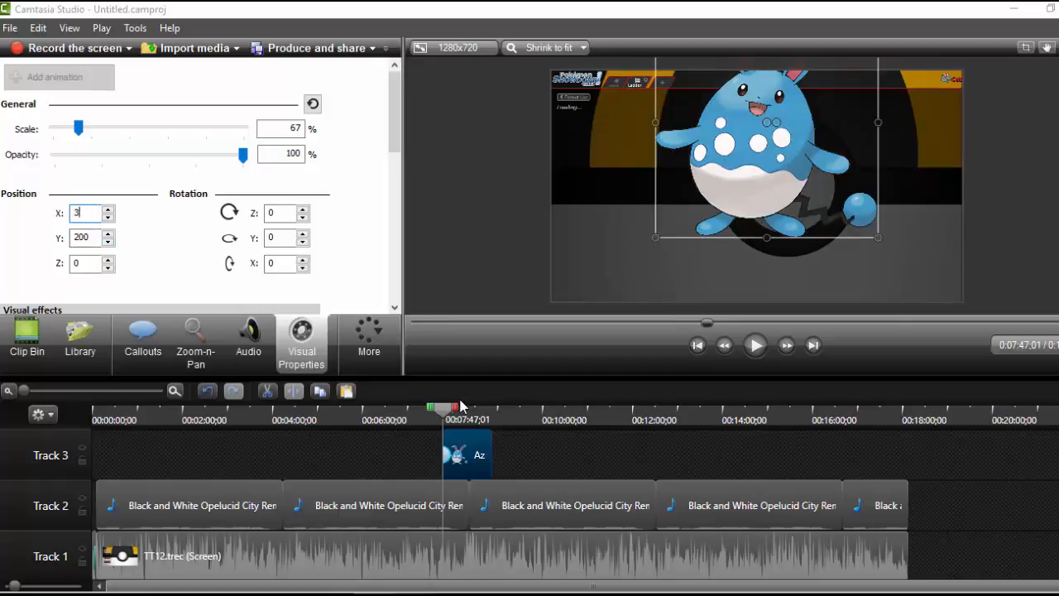
type("50")
key("Tab")
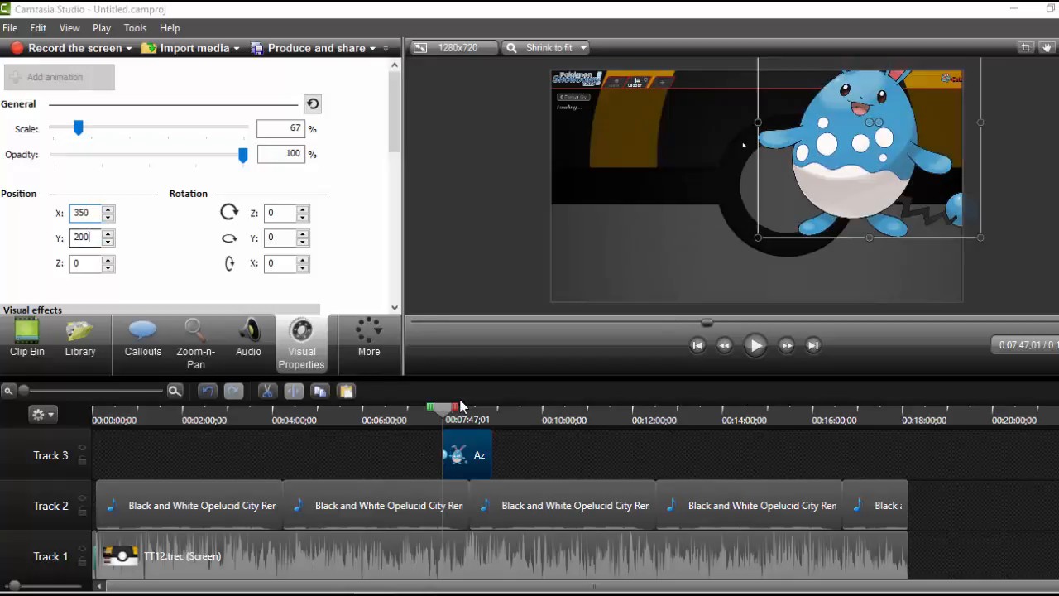
key("BackSpace")
type("350")
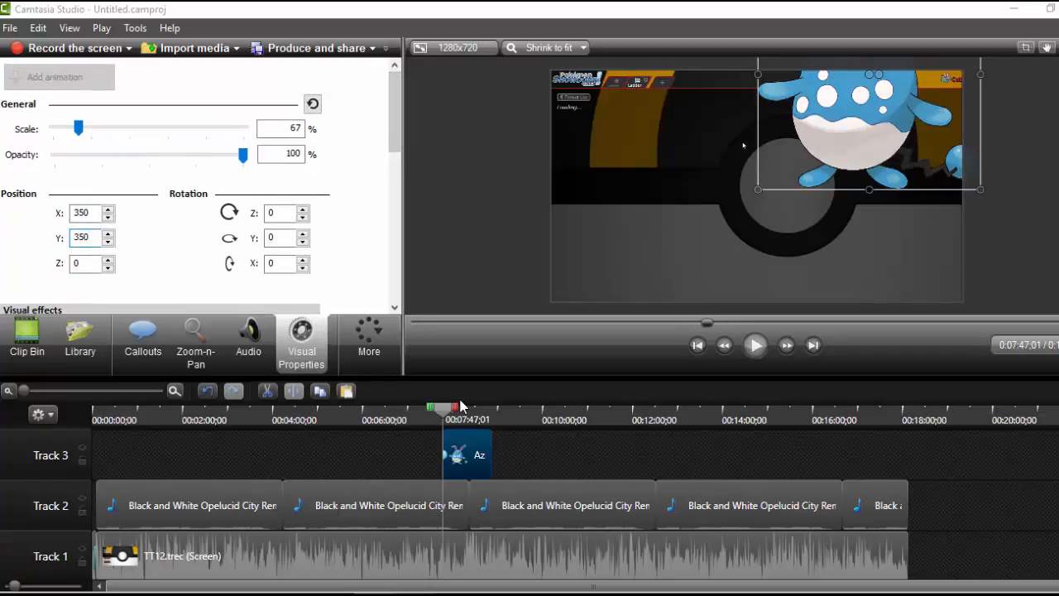
- Stretch the Azu.png animation so it runs from the clip's start at 0:07:47;01 to near the clip's end
left_click(755, 345)
key("space")
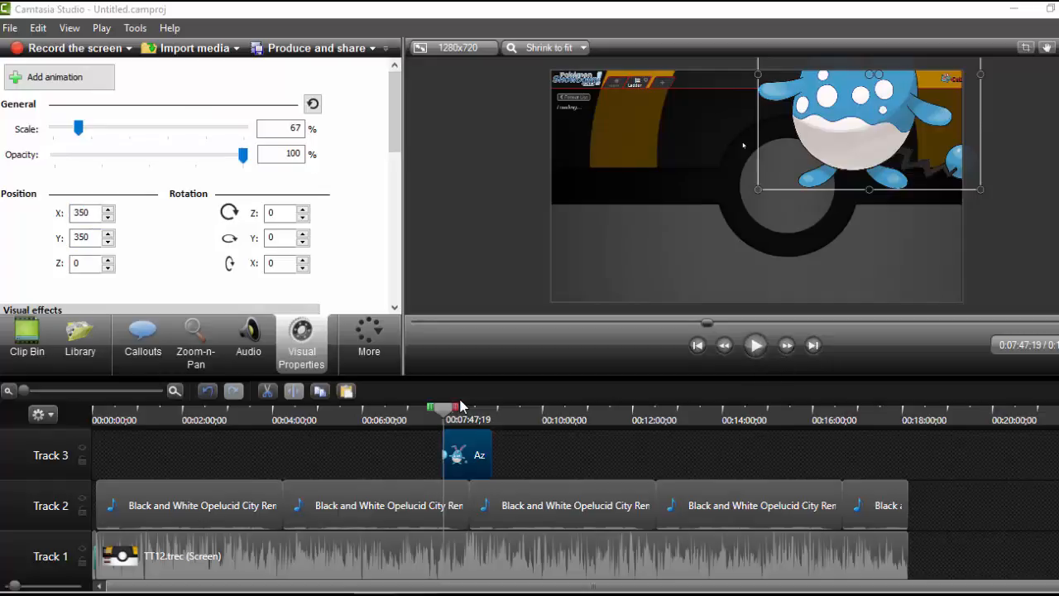
left_click_drag(445, 407, 461, 406)
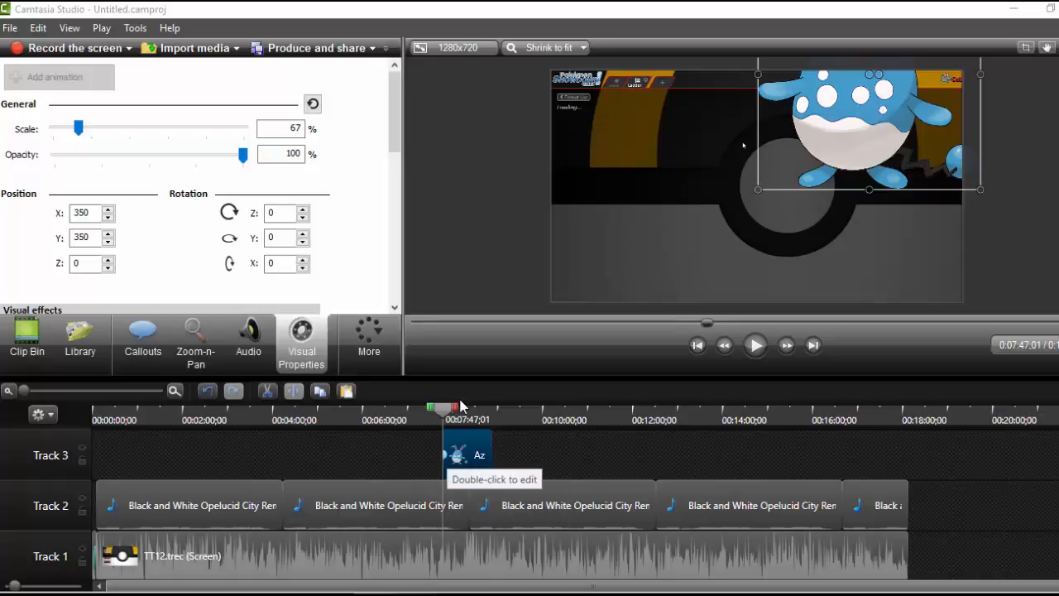
left_click_drag(445, 454, 477, 454)
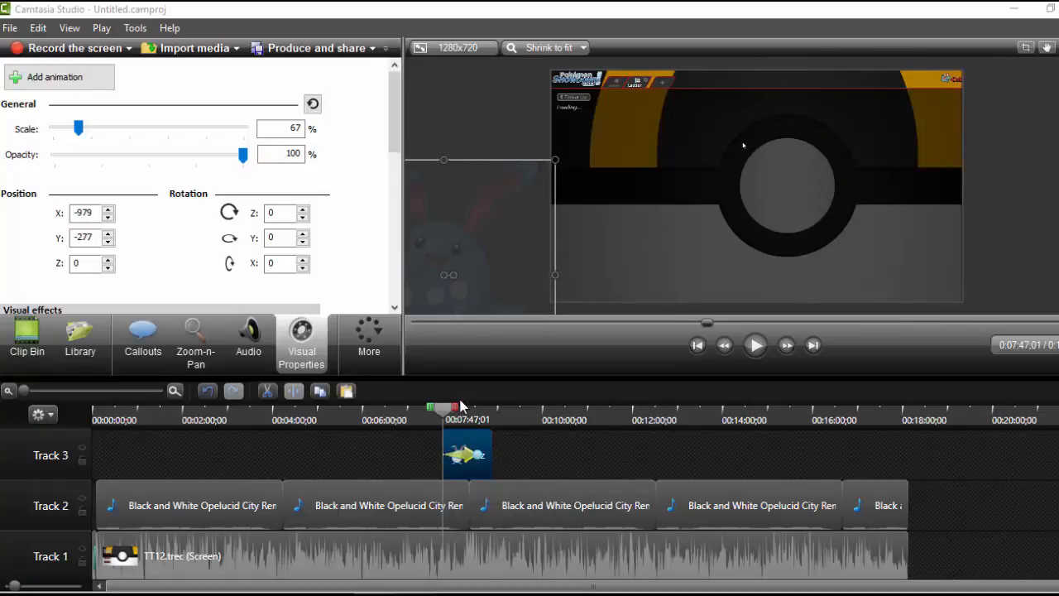
- Preview the Azu.png image's movement by playing the animation and scrubbing ahead to 0:08:22;27
key("space")
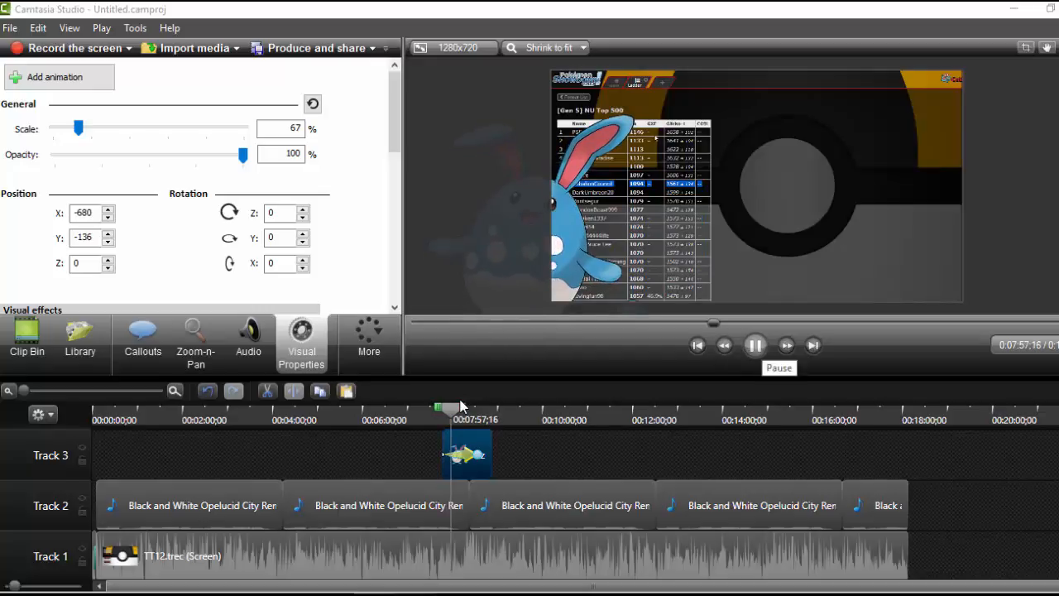
key("space")
left_click(461, 406)
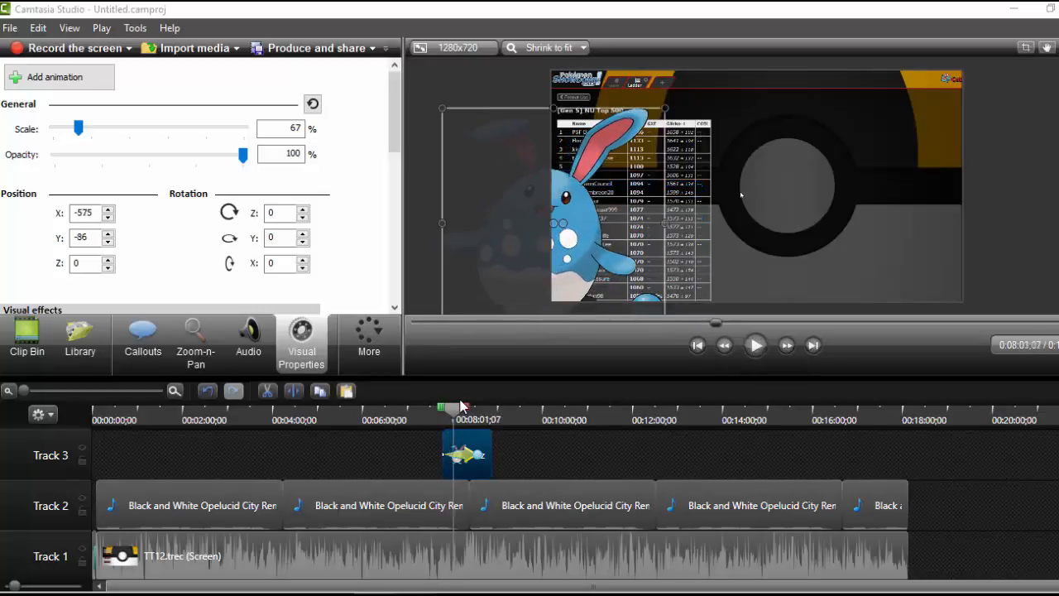
left_click_drag(461, 406, 463, 405)
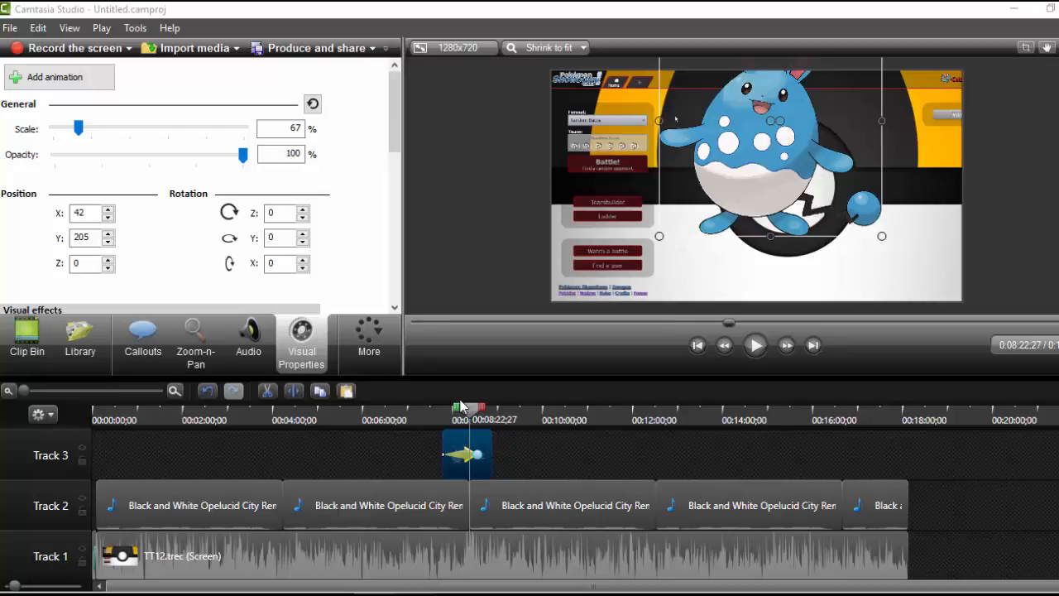
- Undo the Azu.png animation and its placement, clearing the image from Track 3
left_click_drag(477, 455, 449, 455)
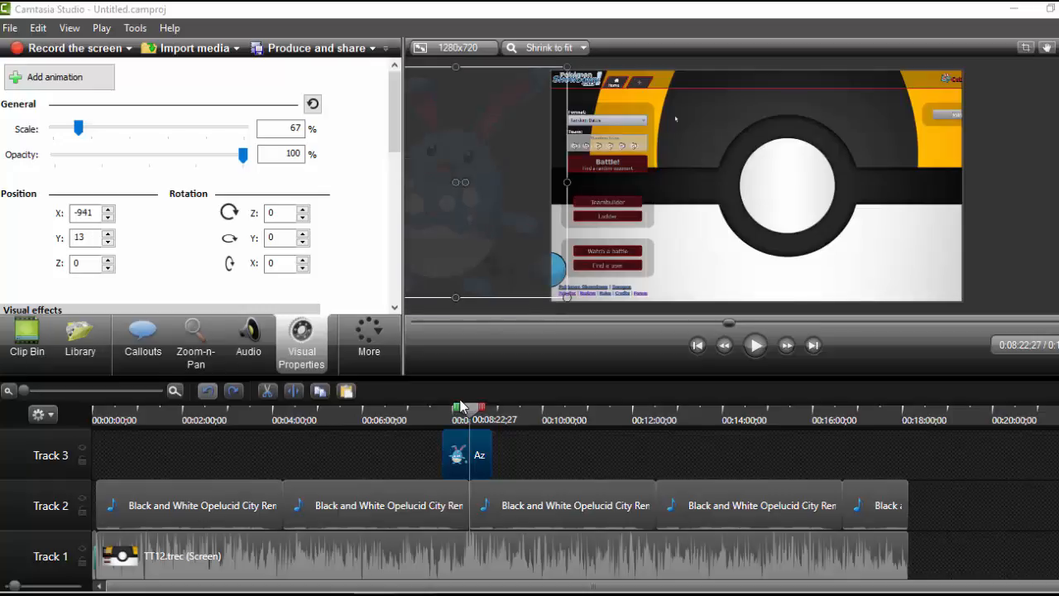
key("ctrl+z")
key("ctrl+z")
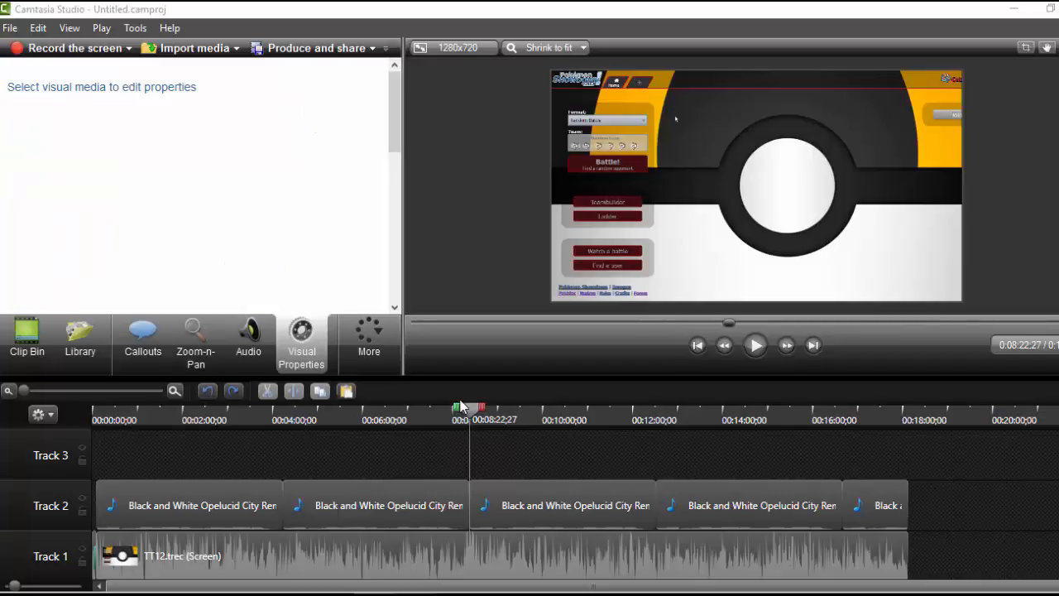
left_click(369, 339)
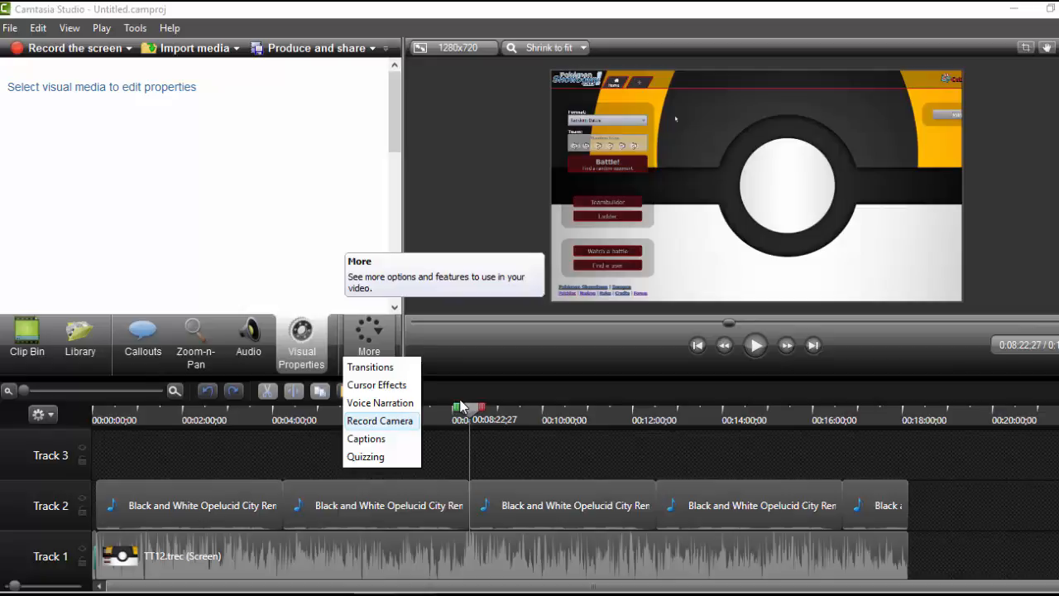
left_click(461, 406)
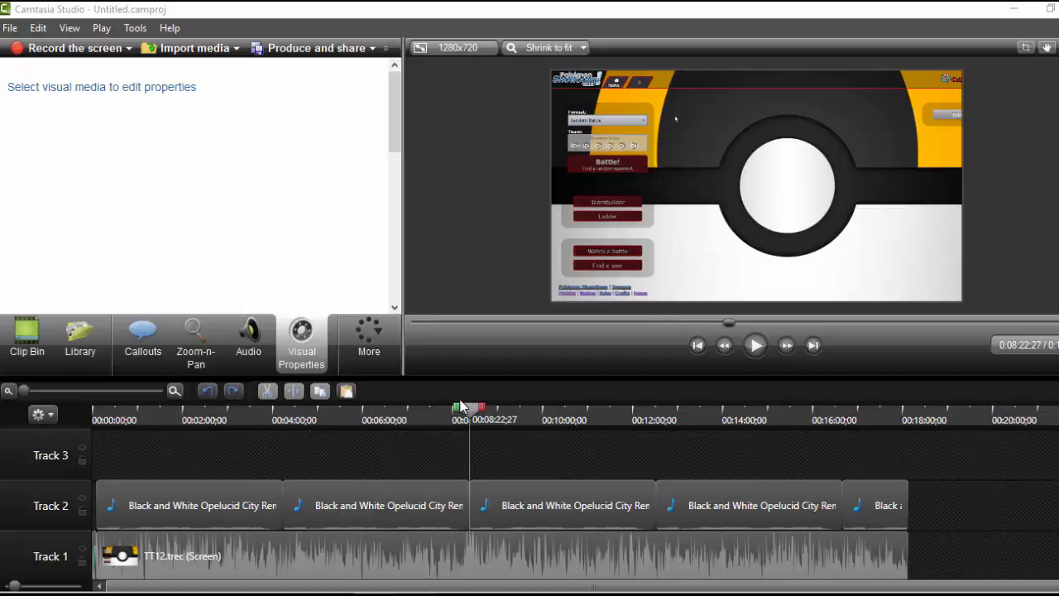
key("ctrl+y")
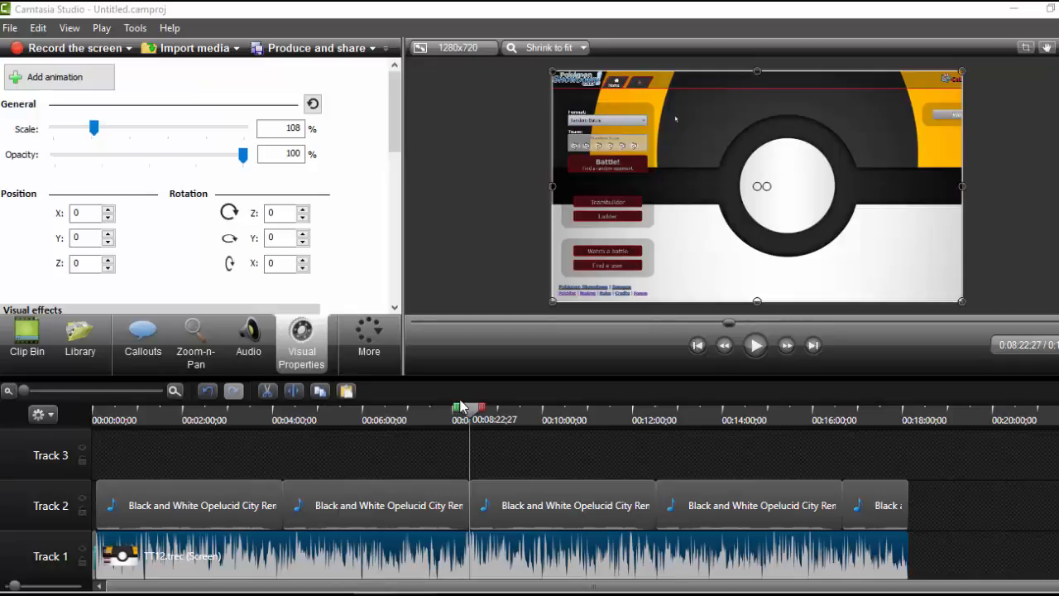
left_click(369, 338)
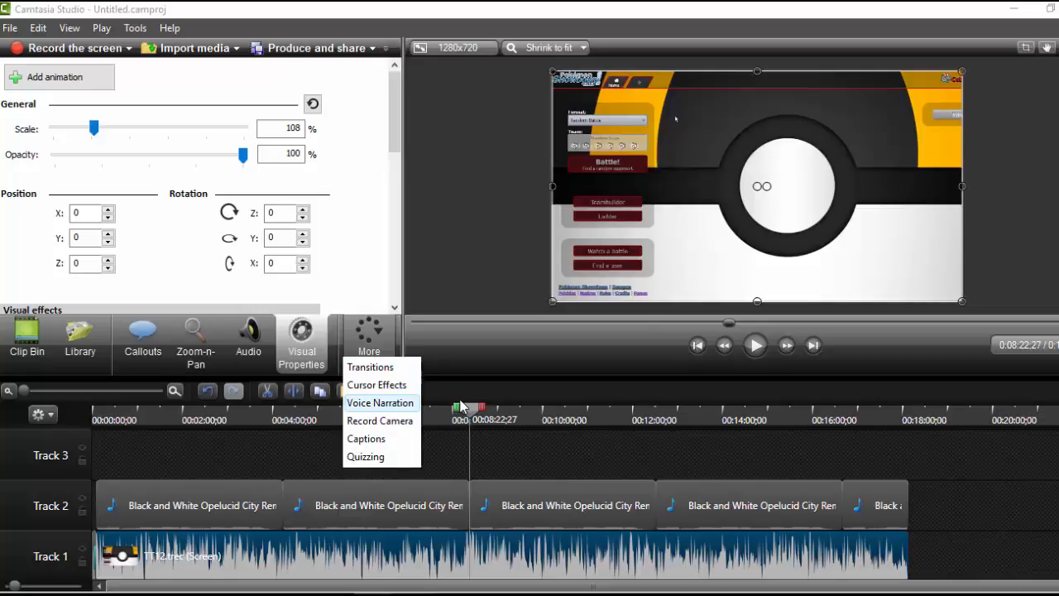
key("Escape")
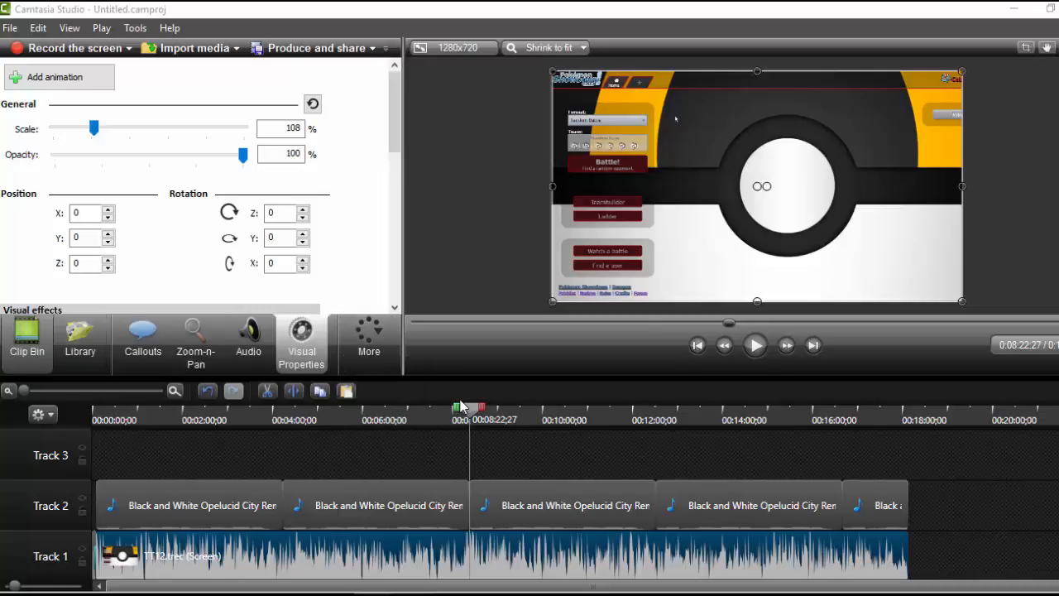
- Import Basis Endcard.jpg from the Downloads folder and place it on Track 1 directly after the TT12.trec clip, at 0:18:08;00
left_click(26, 340)
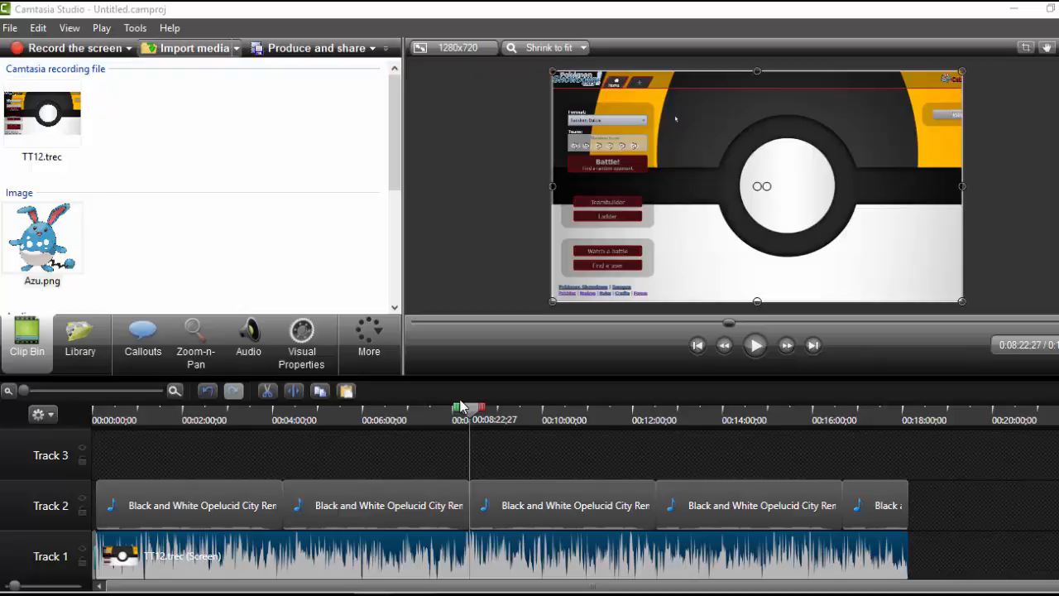
left_click(187, 48)
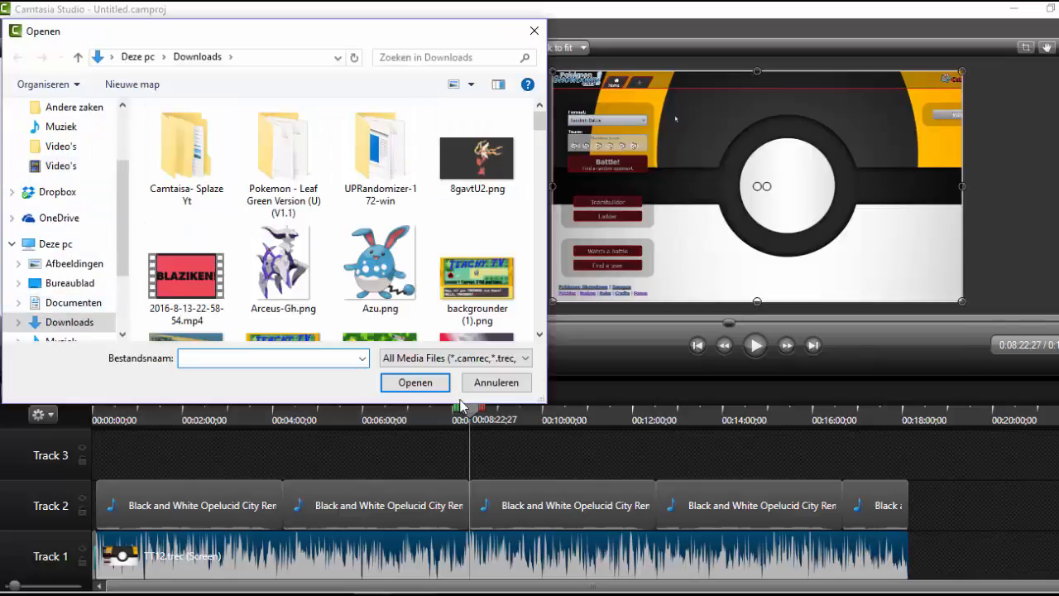
scroll(376, 124, "down", 5)
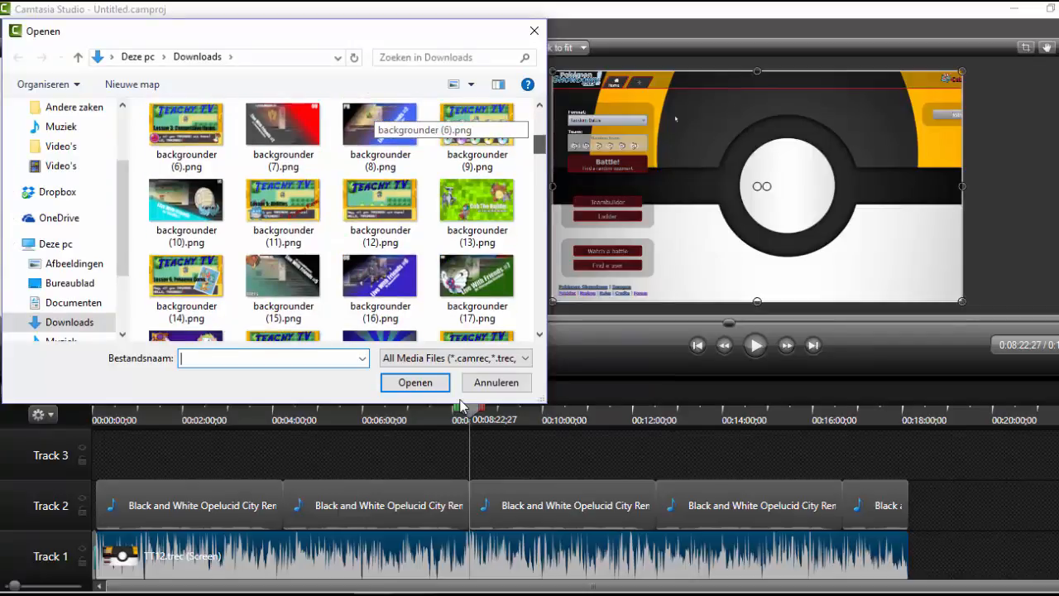
scroll(376, 124, "down", 5)
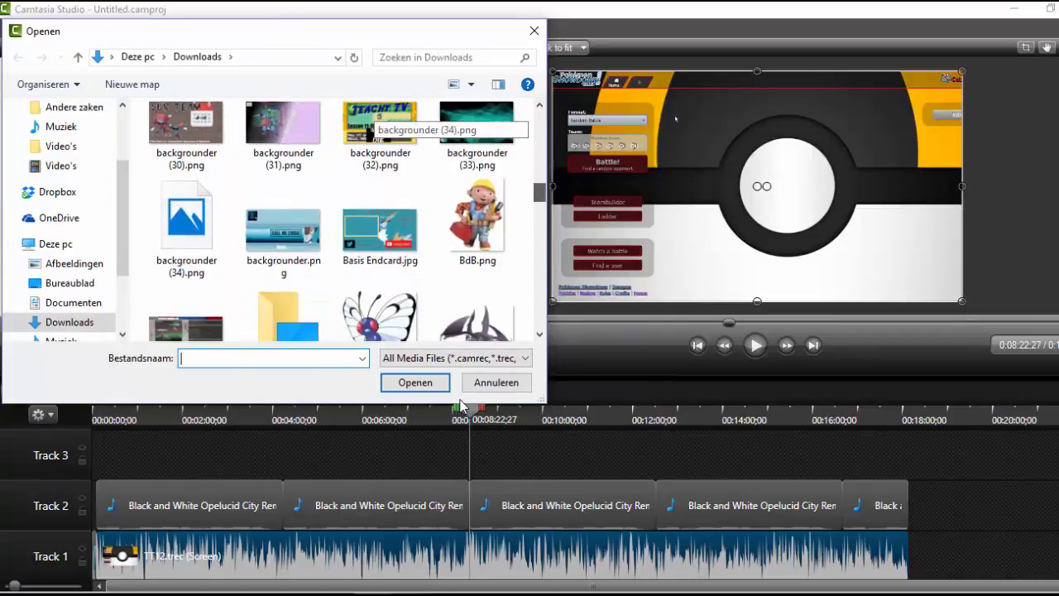
double_click(380, 232)
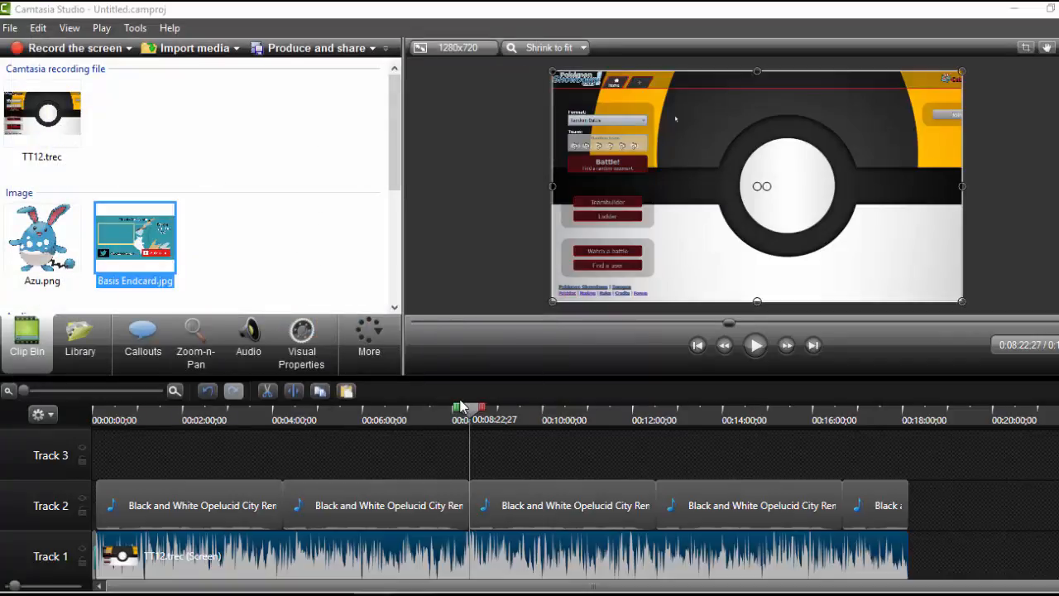
left_click_drag(135, 240, 918, 554)
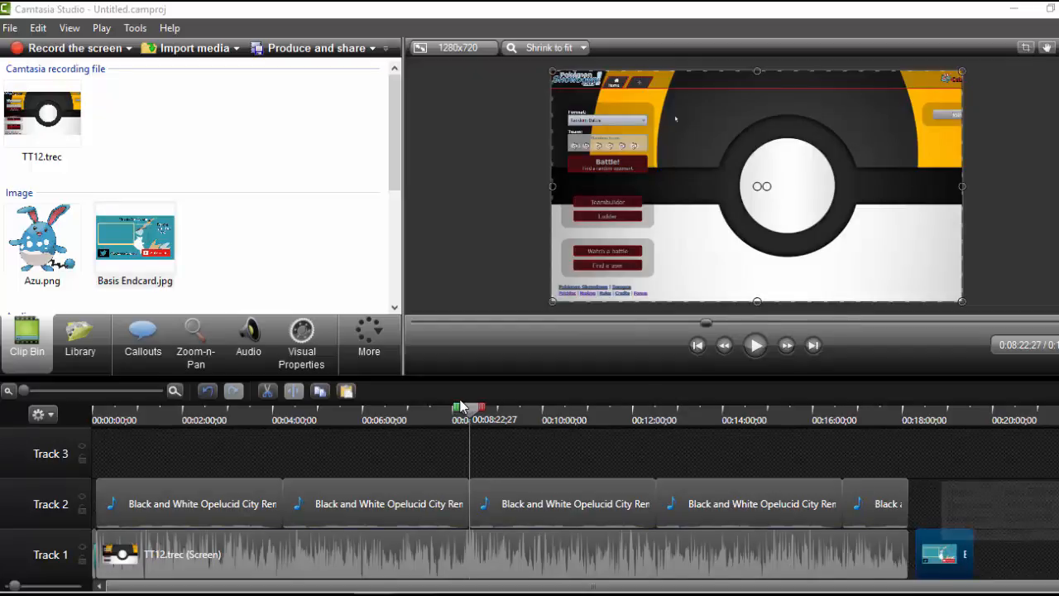
mouse_move(470, 407)
left_mouse_down()
mouse_move(934, 408)
mouse_move(909, 407)
left_mouse_up()
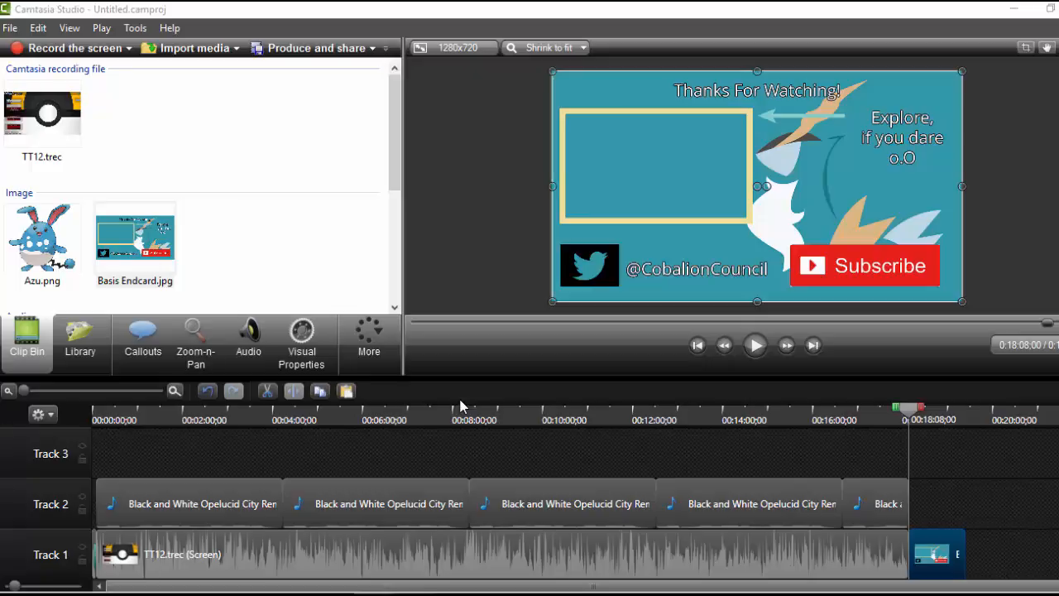
- Import Solo 1.mp4 from the Solo 1 folder under Documents, Camtasia Studio, and place it on Track 2 starting at about 0:22:17
key("ctrl+i")
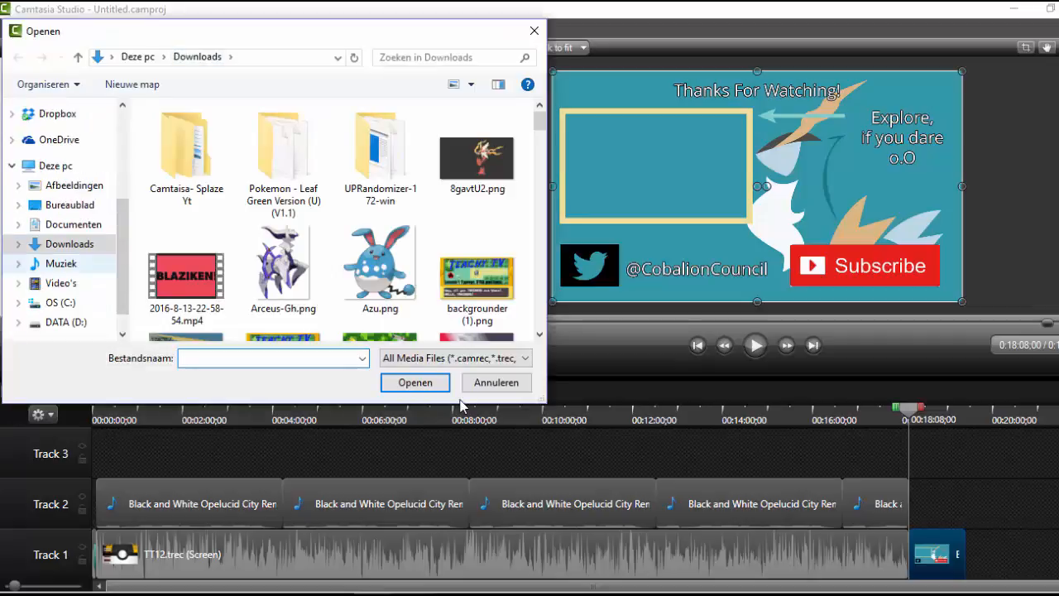
left_click(73, 225)
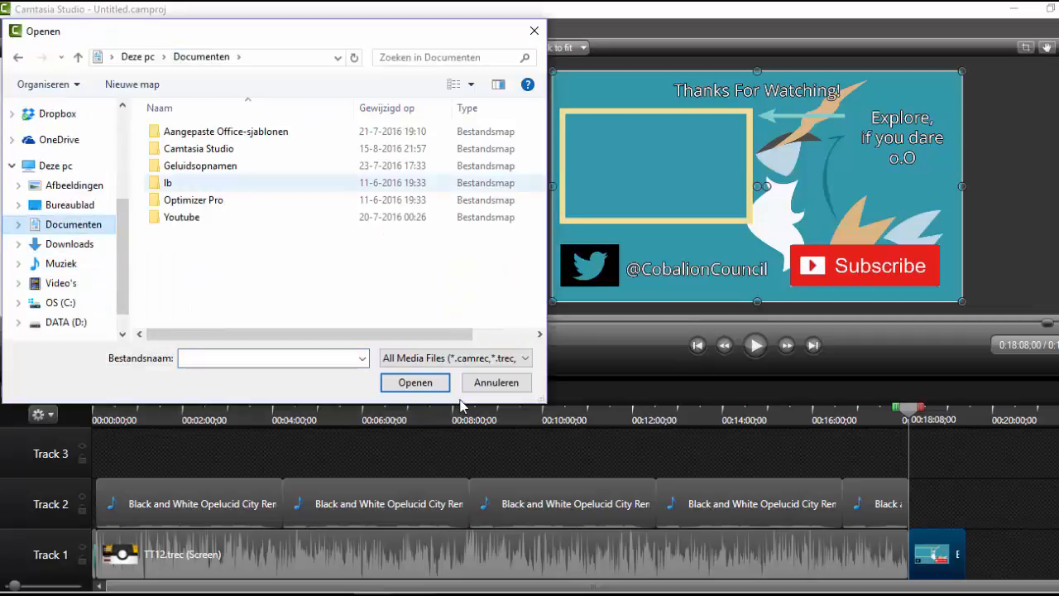
double_click(198, 148)
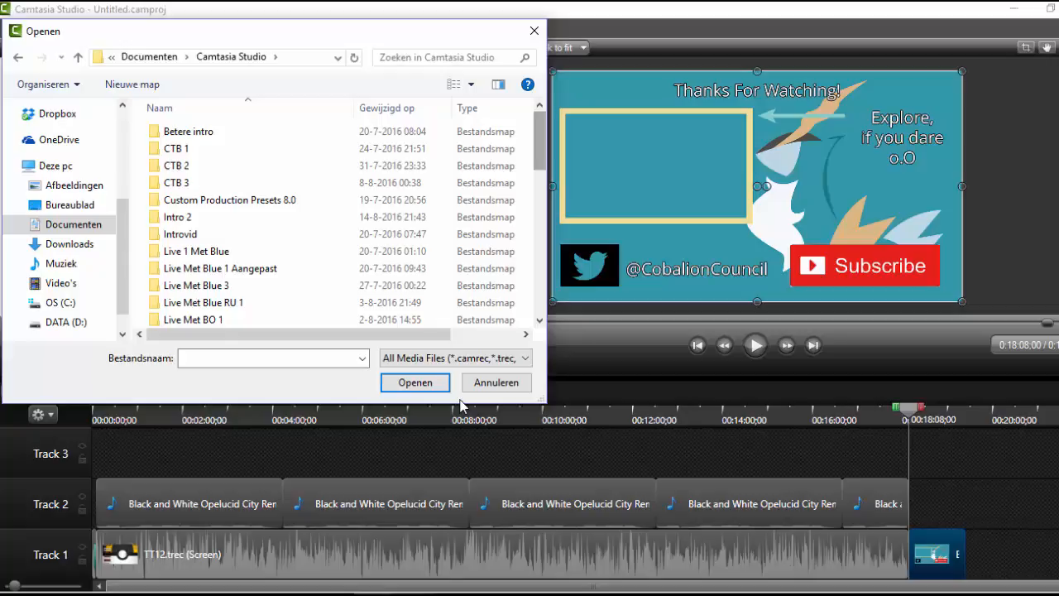
scroll(348, 154, "down", 3)
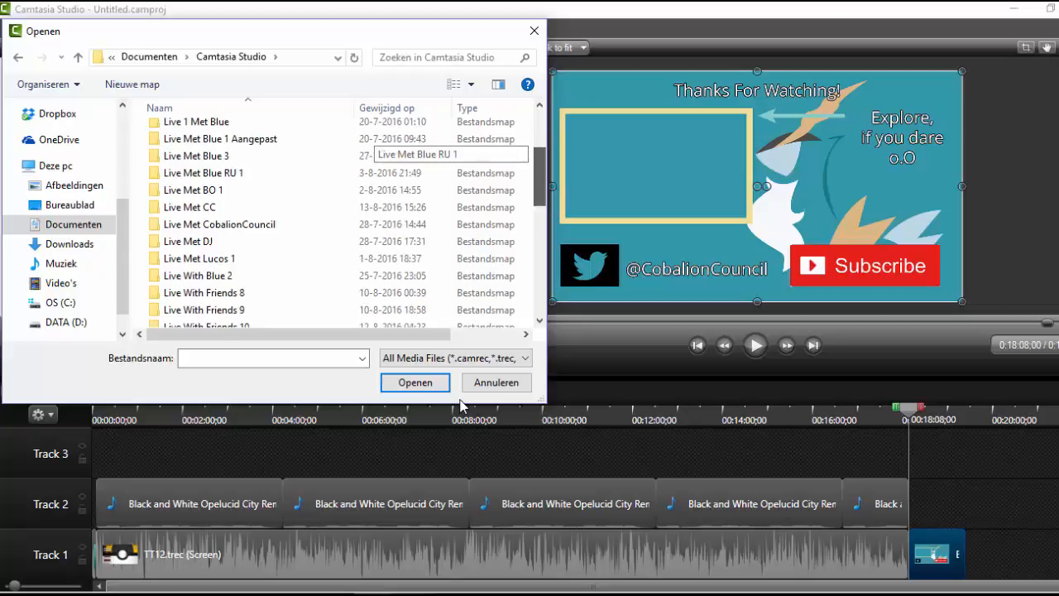
scroll(348, 154, "down", 5)
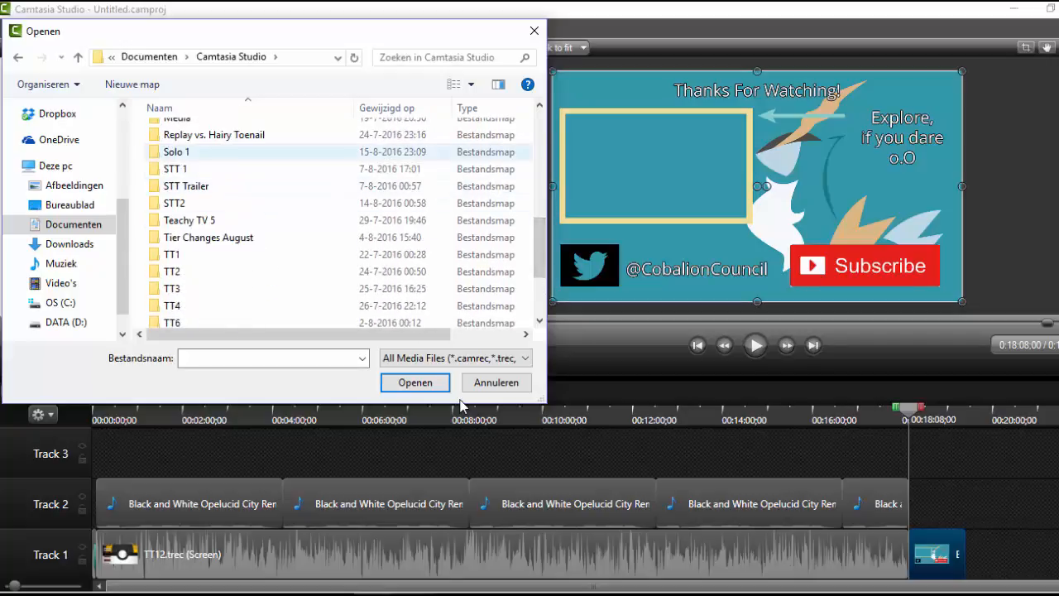
double_click(177, 152)
left_click(188, 166)
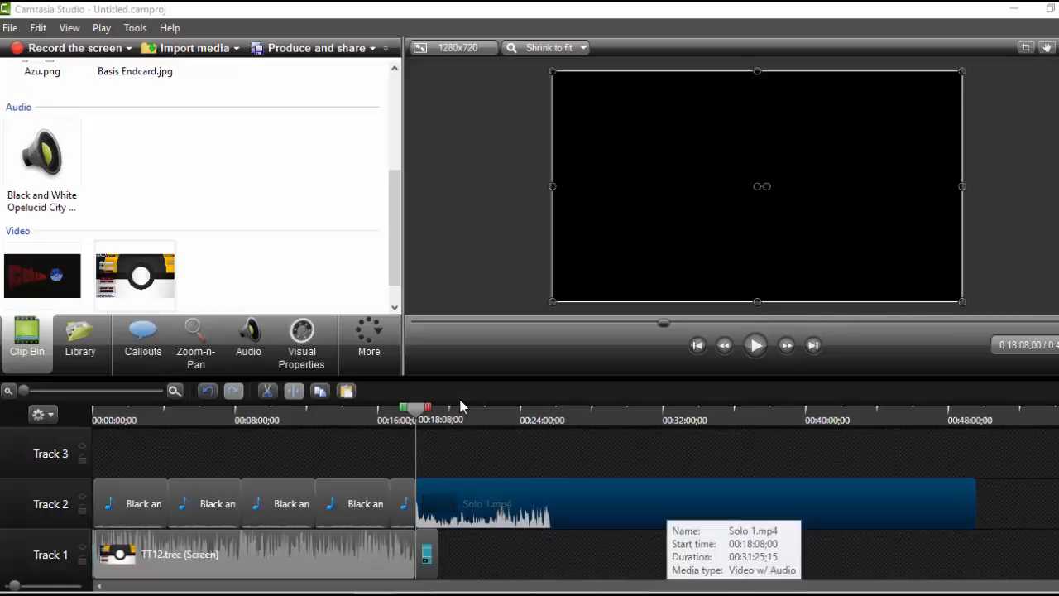
left_click_drag(666, 503, 739, 503)
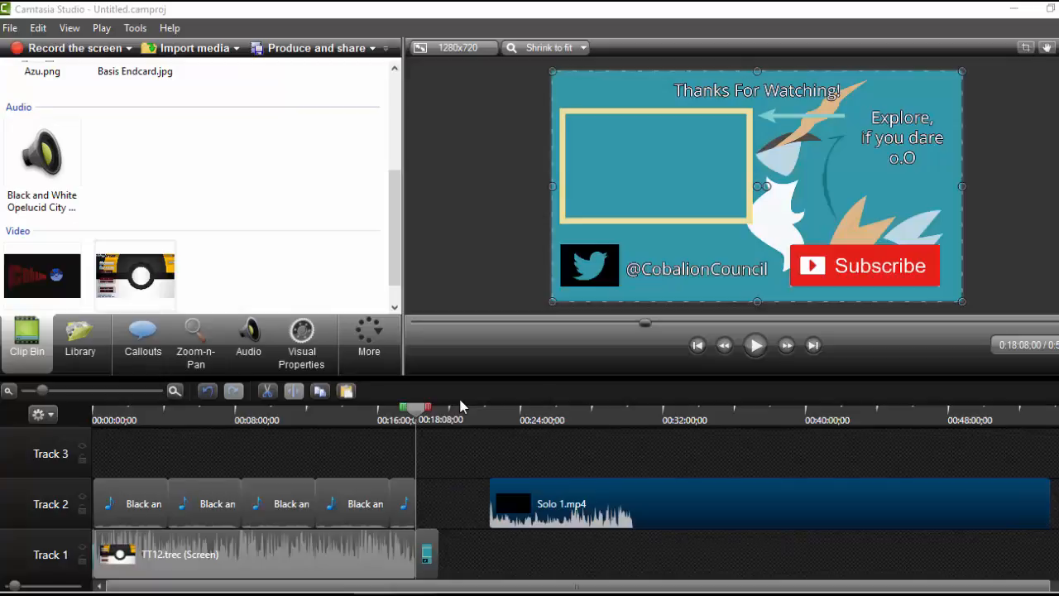
- Cut the opening part of Solo 1.mp4, from its start at 0:22:17;15 to 0:29:09;11
left_click_drag(416, 408, 617, 408)
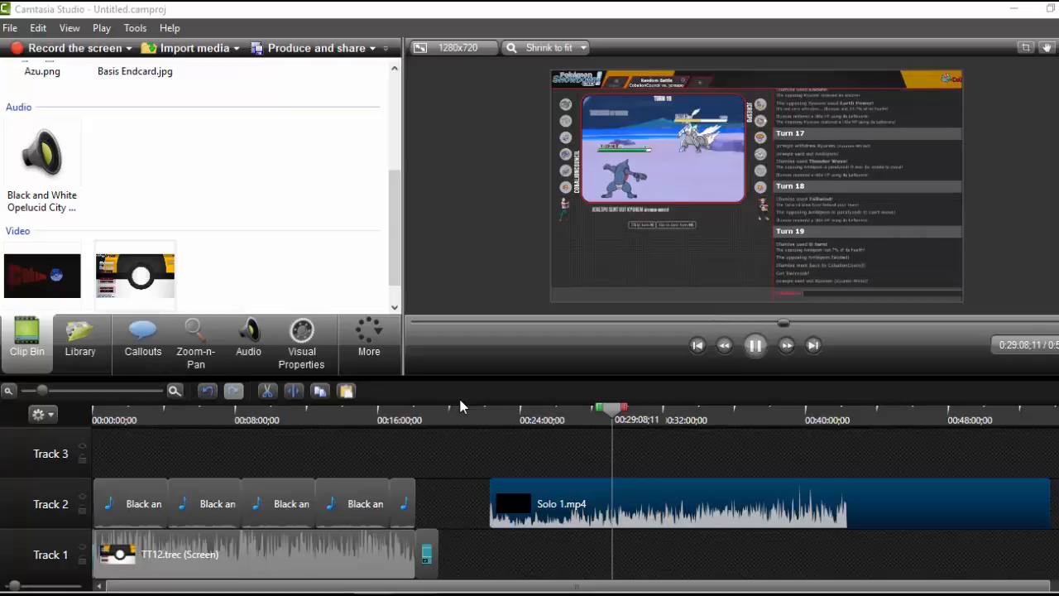
key("space")
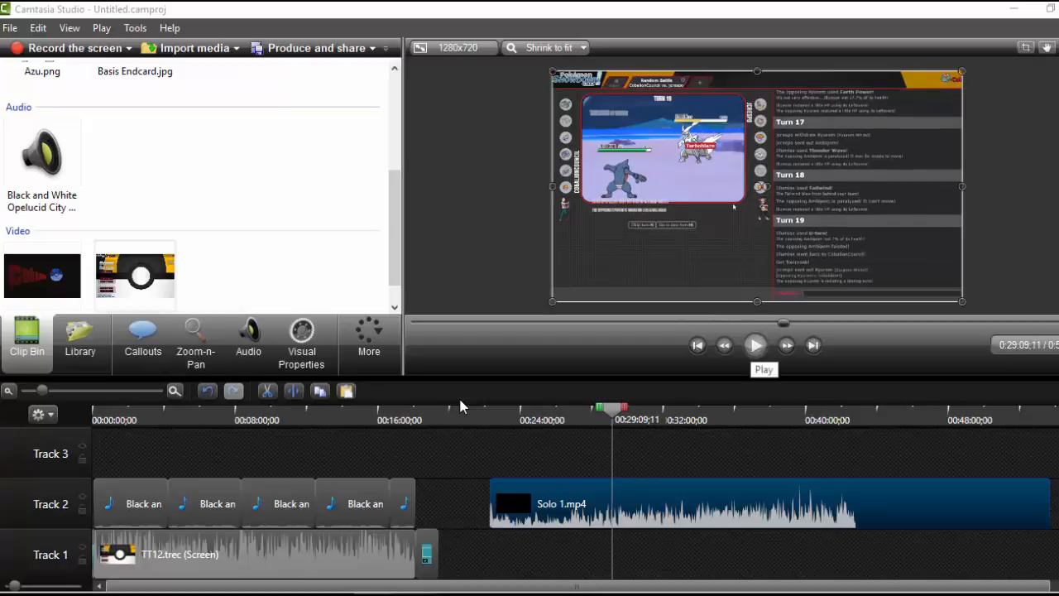
left_click_drag(601, 407, 477, 407)
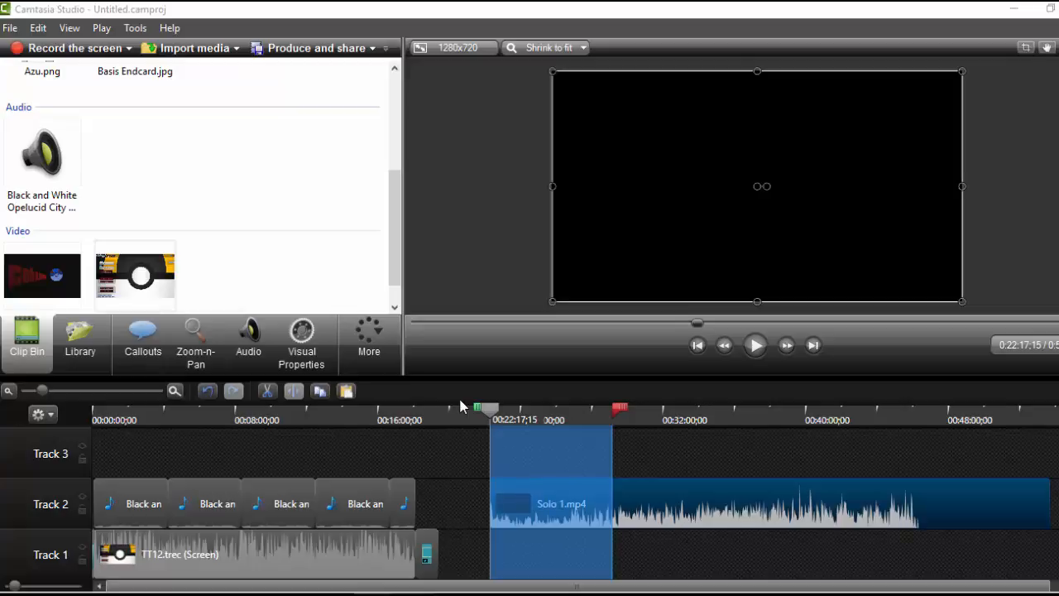
mouse_move(477, 407)
left_mouse_down()
mouse_move(592, 407)
mouse_move(490, 407)
left_mouse_up()
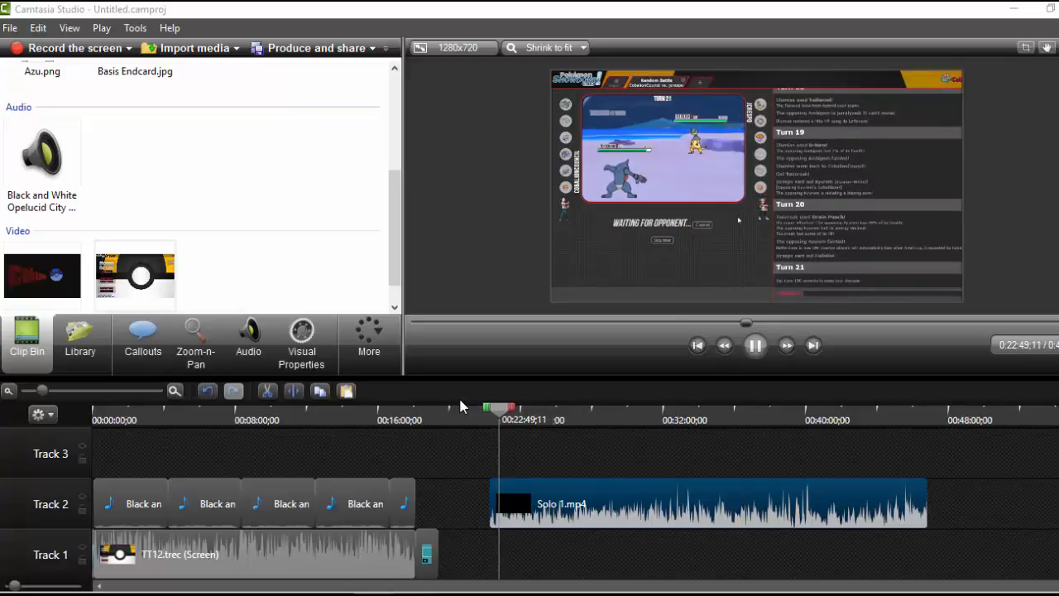
- Cut the rest of Solo 1.mp4, from 0:22:50;18 to its end at 0:46:51;04
key("space")
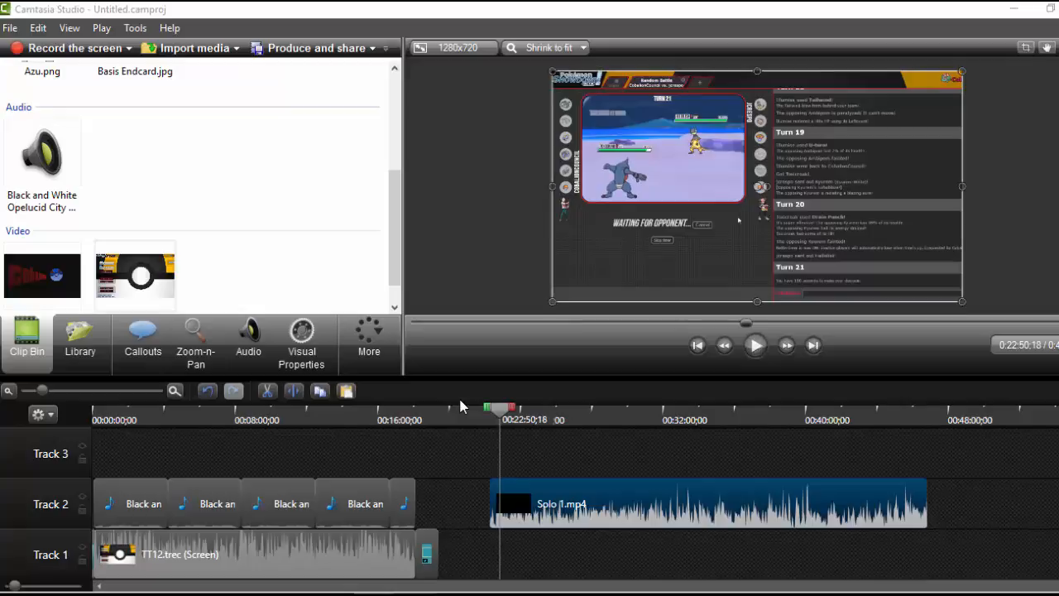
left_click_drag(499, 407, 928, 408)
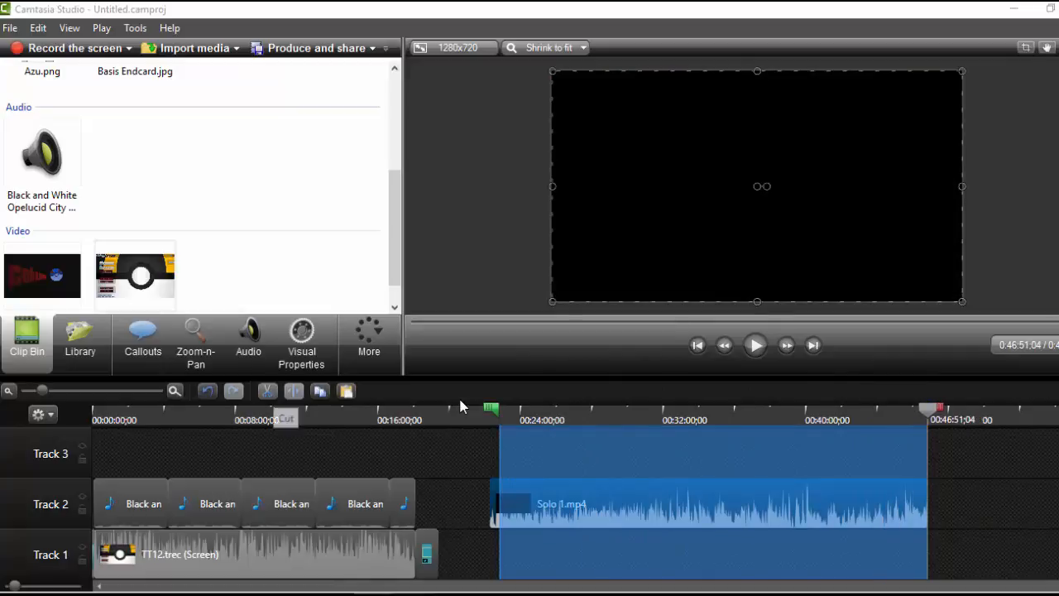
left_click(267, 391)
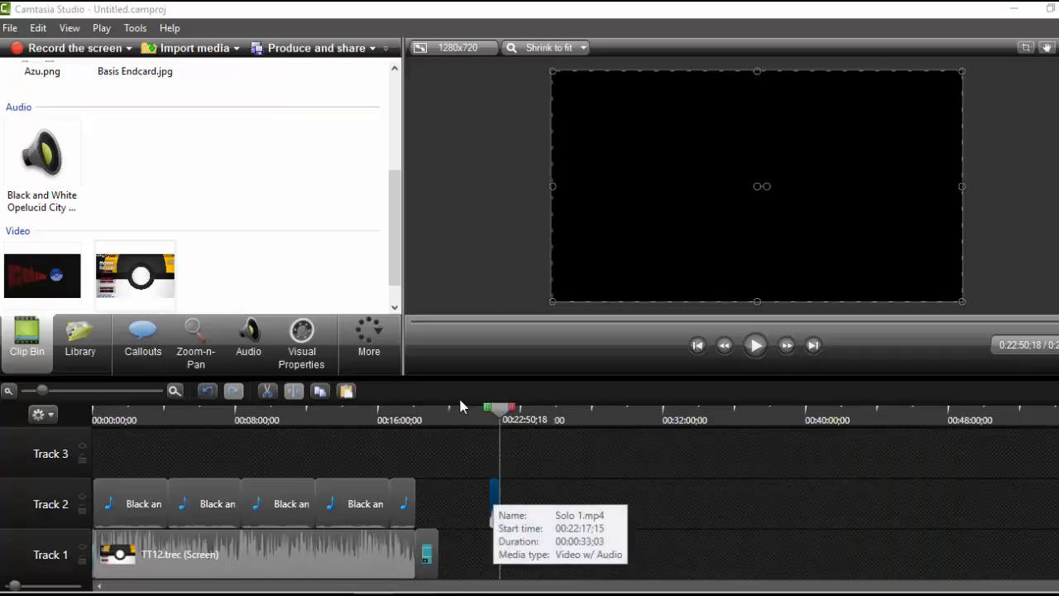
- Move Solo 1.mp4 directly after the last music clip on Track 2 and shorten the Basis Endcard.jpg clip to end with it
left_click_drag(494, 503, 421, 504)
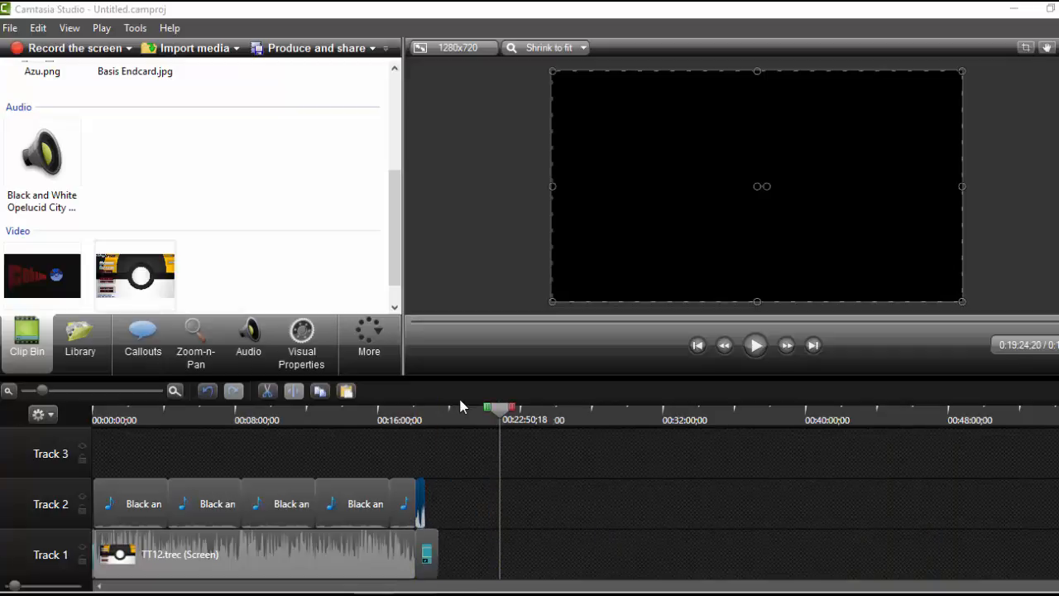
left_click_drag(426, 554, 420, 554)
left_click(421, 503)
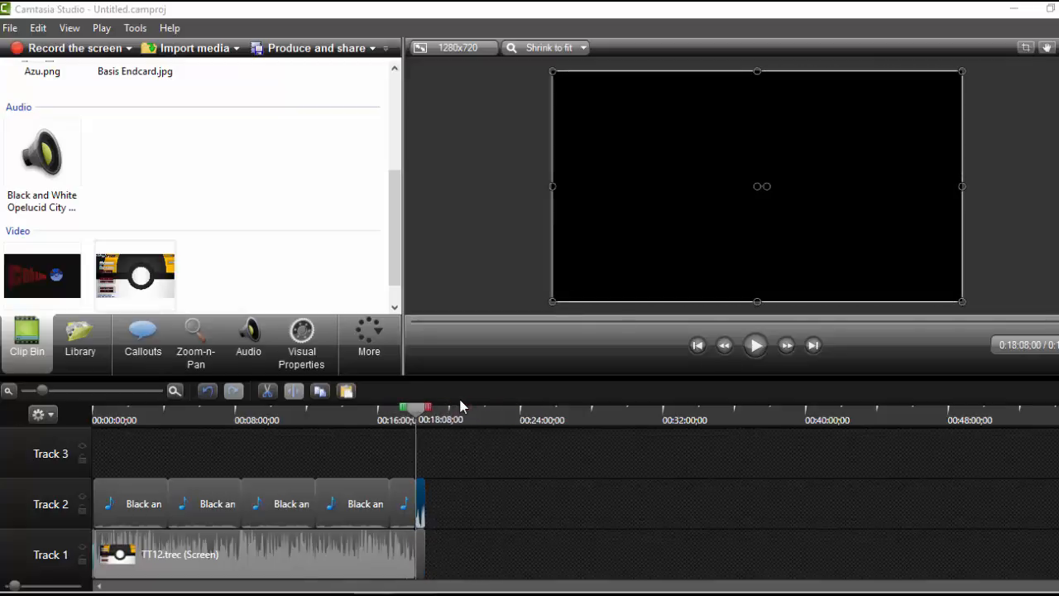
- Scale down Solo 1.mp4 on the canvas, fit it inside the end card's yellow frame at 0:18:08;21, and preview it
left_click(755, 345)
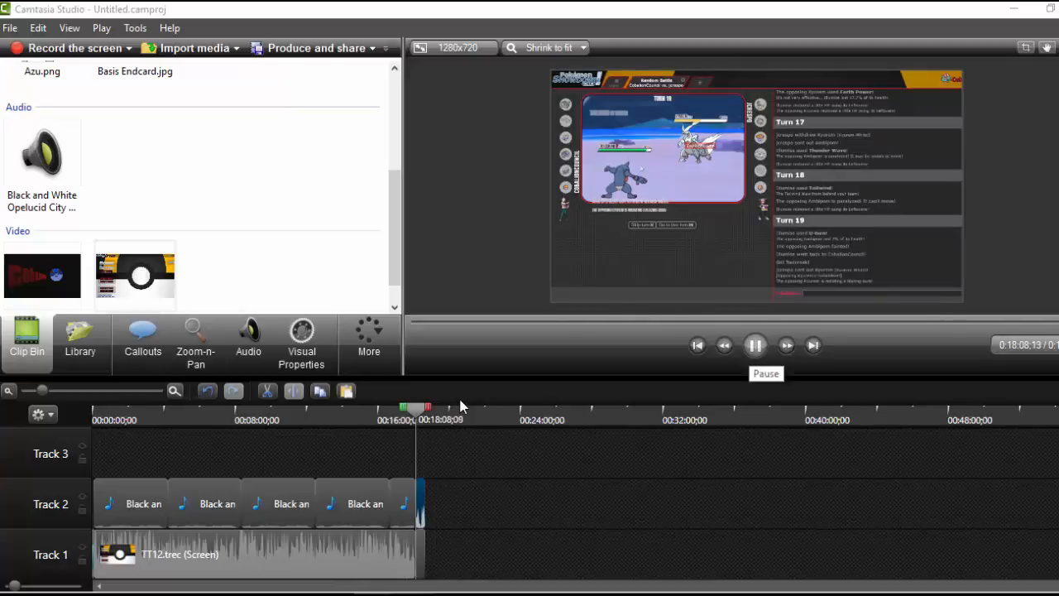
left_click(755, 346)
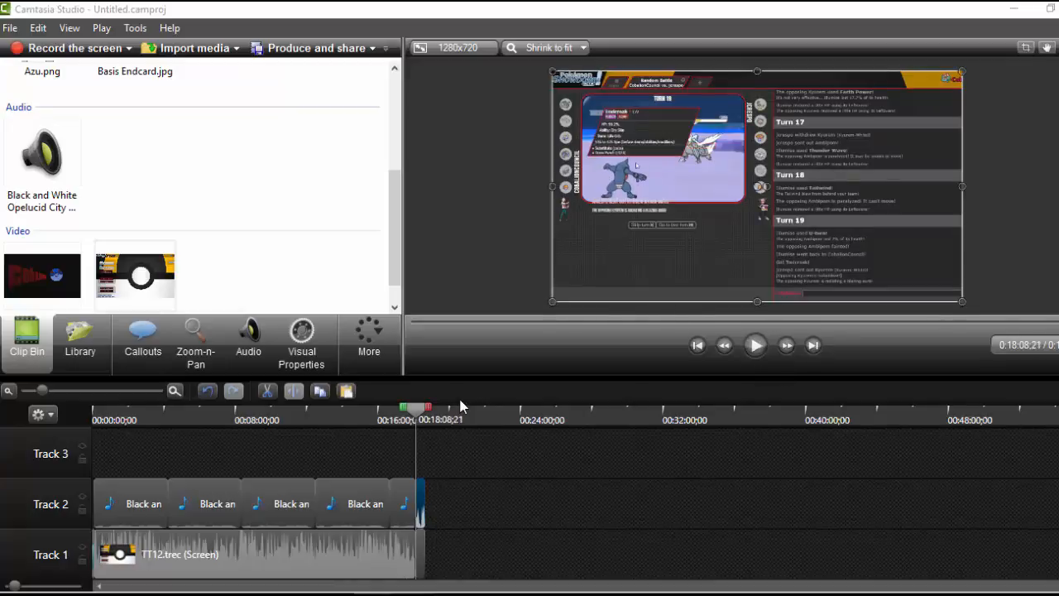
mouse_move(963, 302)
left_mouse_down()
mouse_move(943, 291)
mouse_move(963, 302)
left_mouse_up()
left_click_drag(963, 302, 747, 181)
left_click_drag(696, 149, 707, 191)
left_click_drag(759, 223, 745, 215)
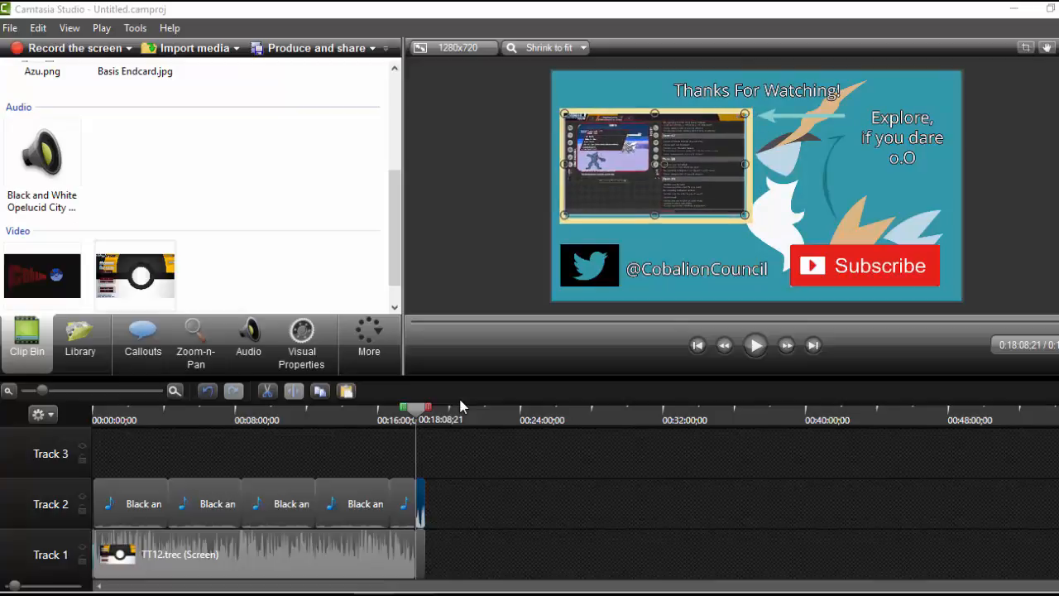
left_click_drag(704, 187, 704, 187)
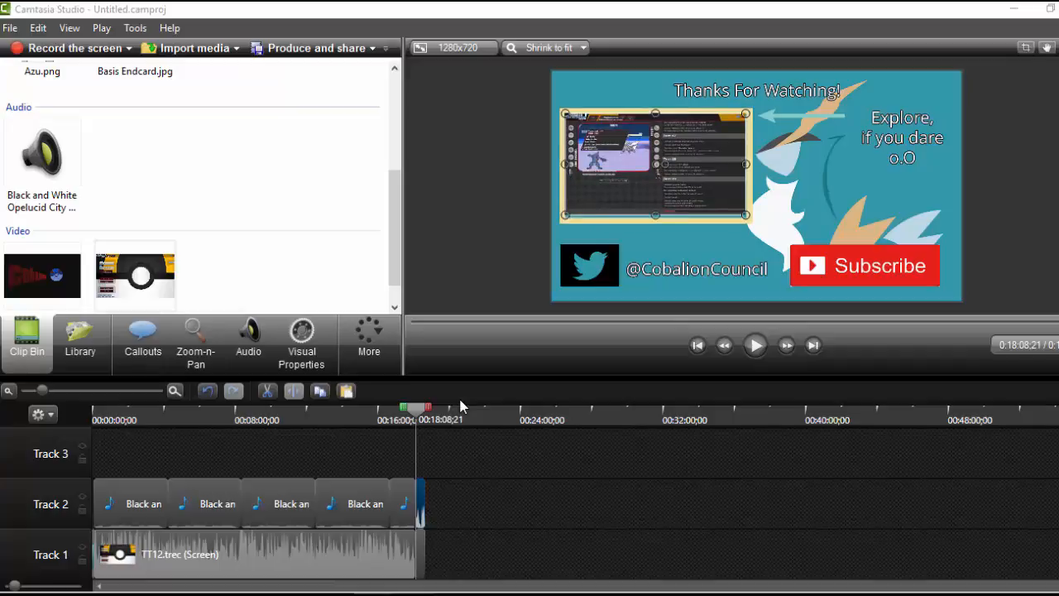
left_click_drag(746, 215, 750, 218)
left_click_drag(704, 188, 702, 190)
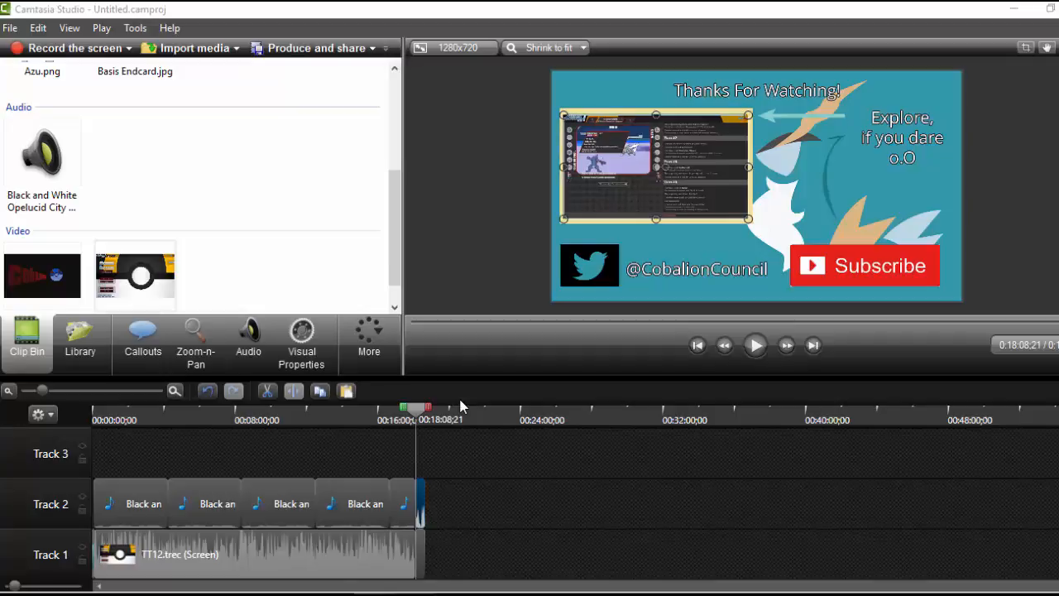
left_click(755, 345)
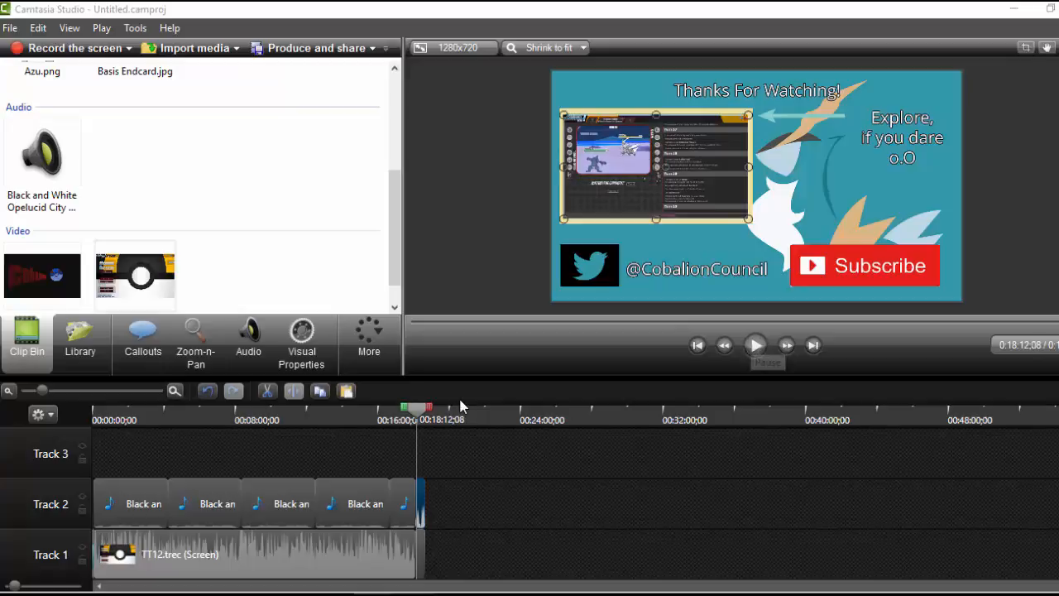
- Examine the output presets in the Production Wizard, including the sharing, MP4 only, Smart Player and custom options, and cancel the wizard
scroll(461, 406, "down", 2)
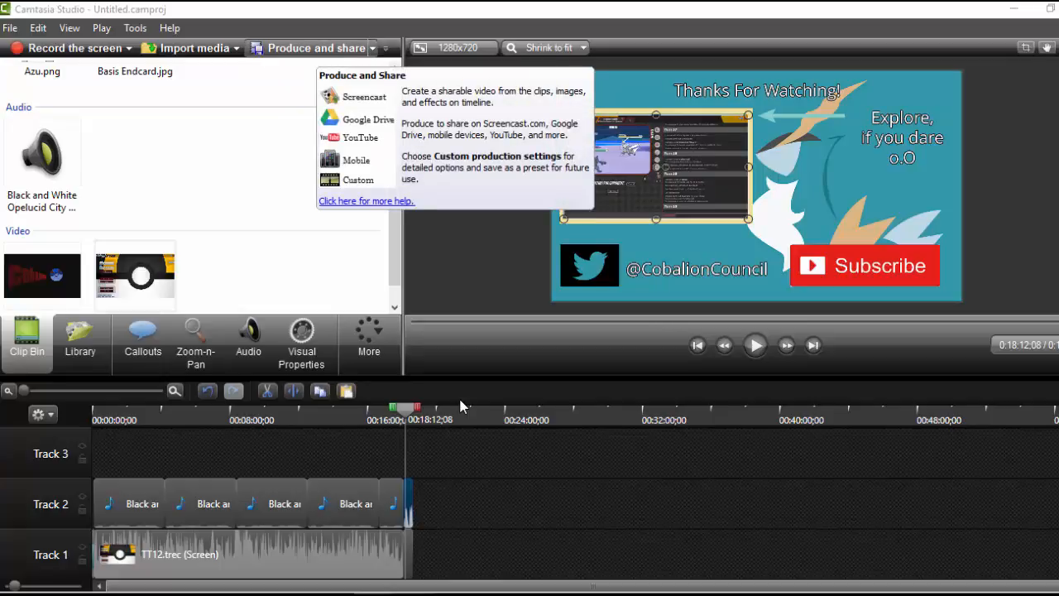
key("ctrl+p")
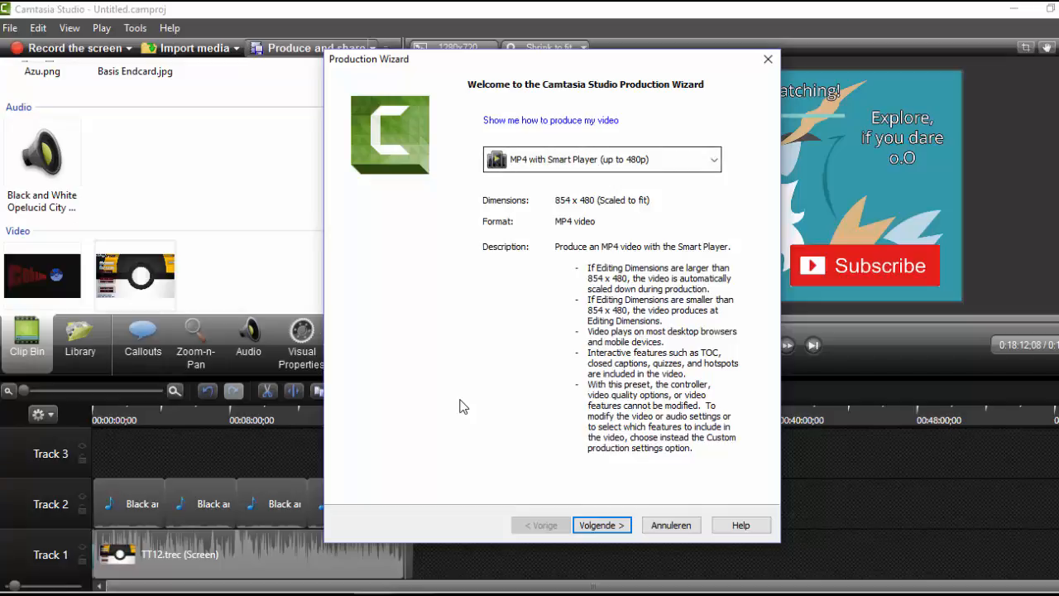
key("alt+Down")
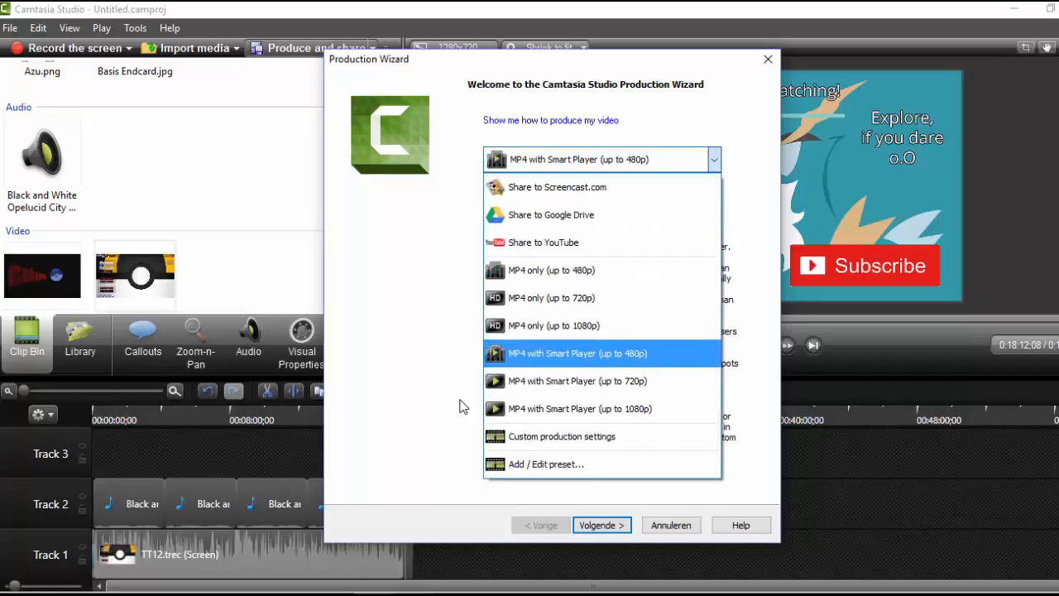
key("Down")
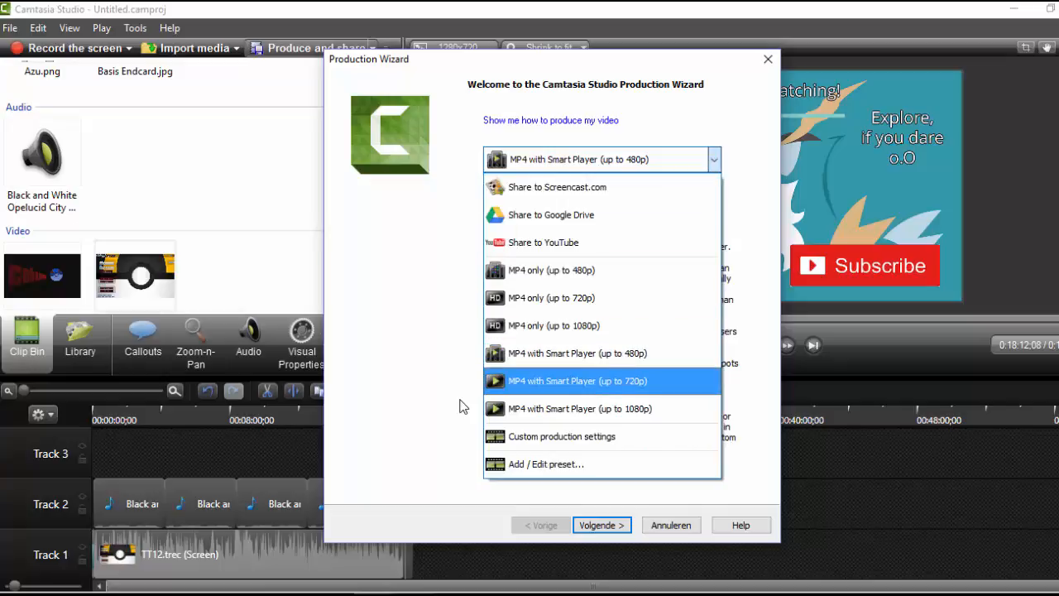
key("Up")
key("Up")
key("Up")
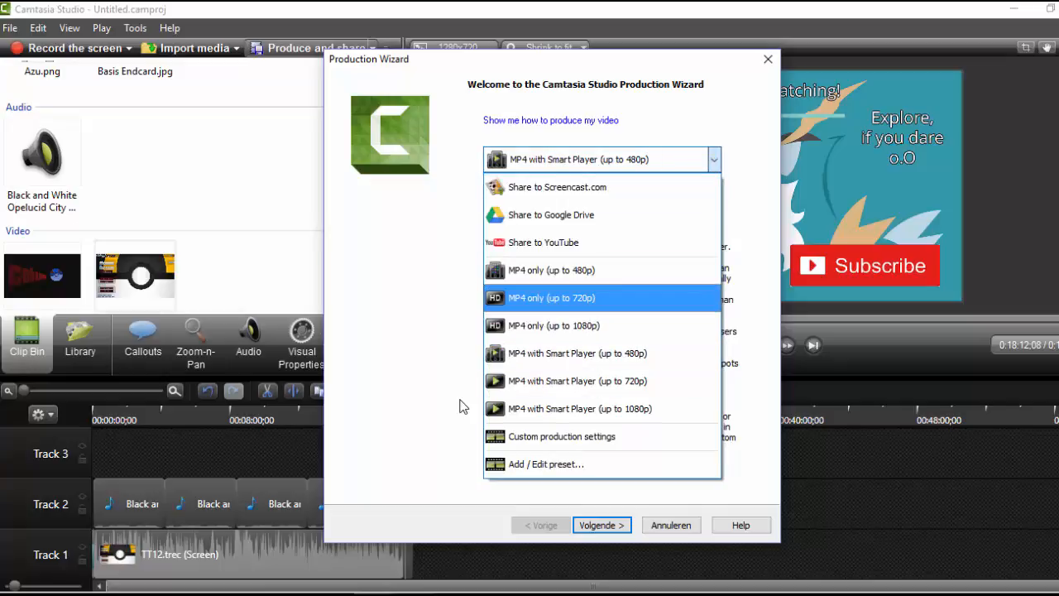
key("Down")
key("Down")
key("Down")
key("Down")
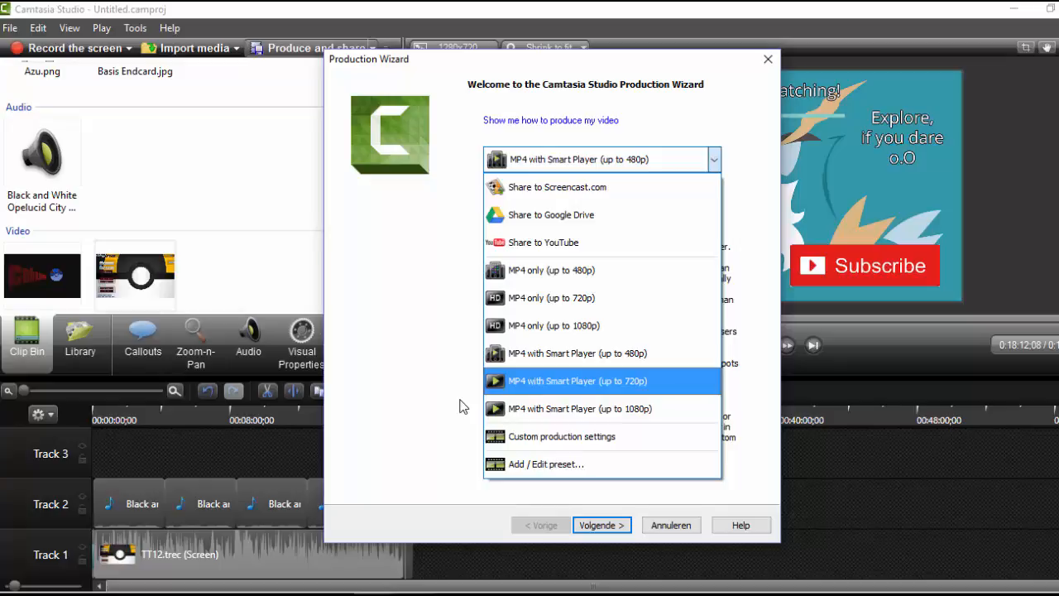
key("Down")
key("Down")
key("Down")
key("Escape")
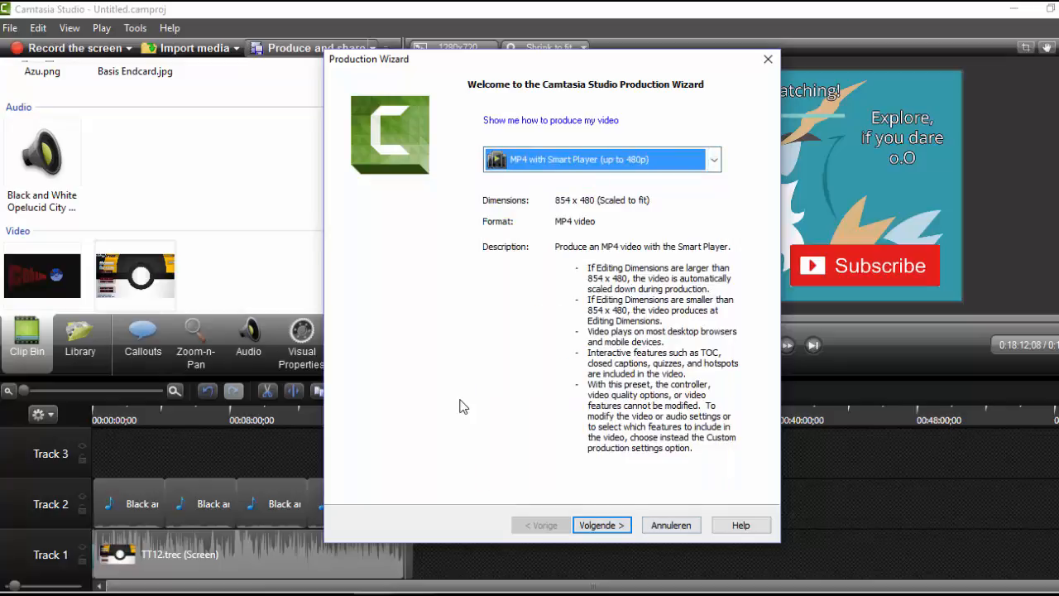
key("Escape")
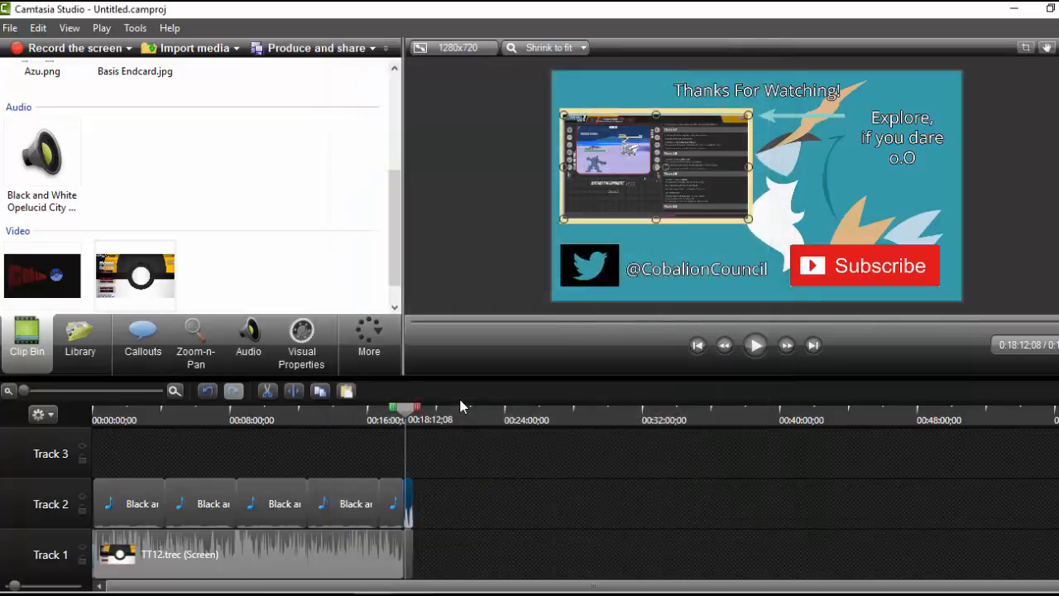